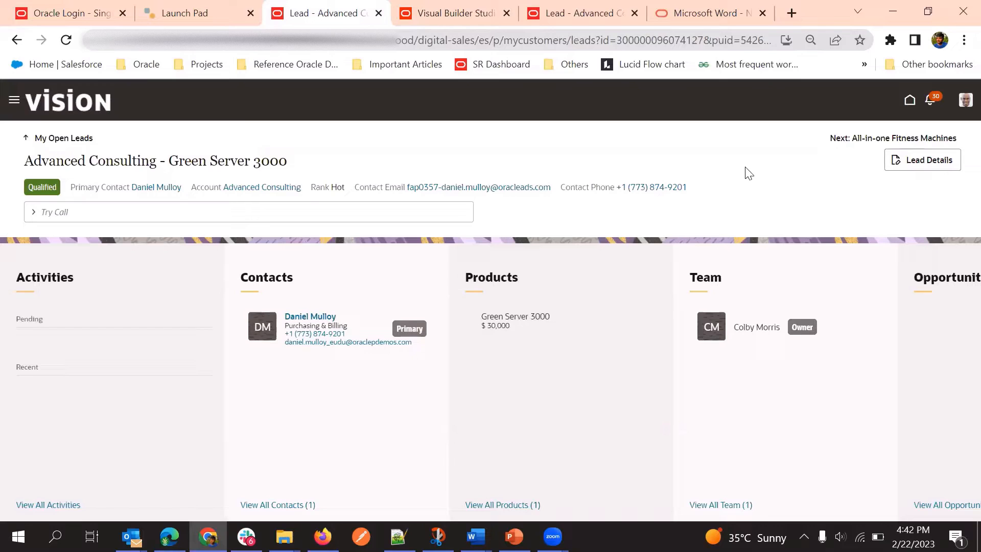
{"action": "left_click", "coordinate": [262, 211]}
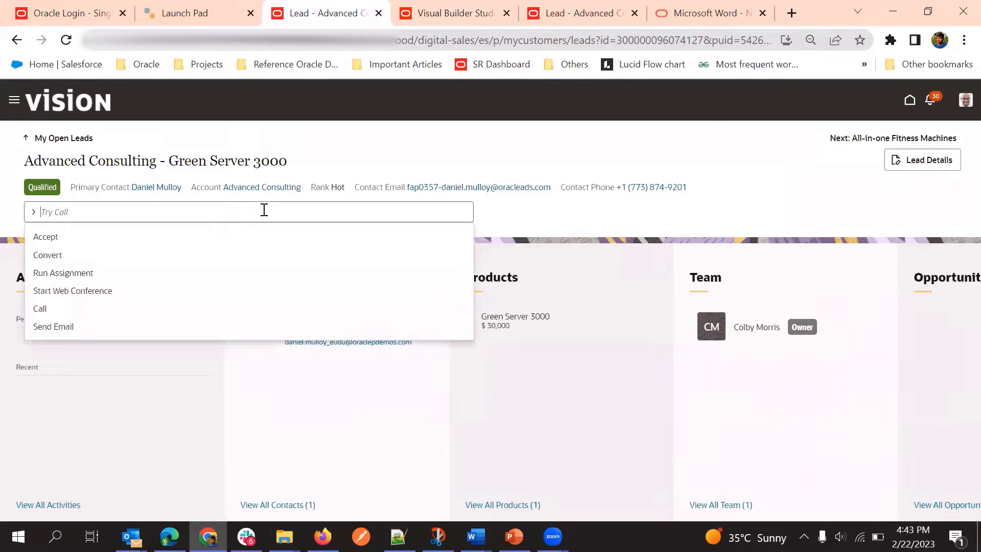
{"action": "left_click", "coordinate": [791, 168]}
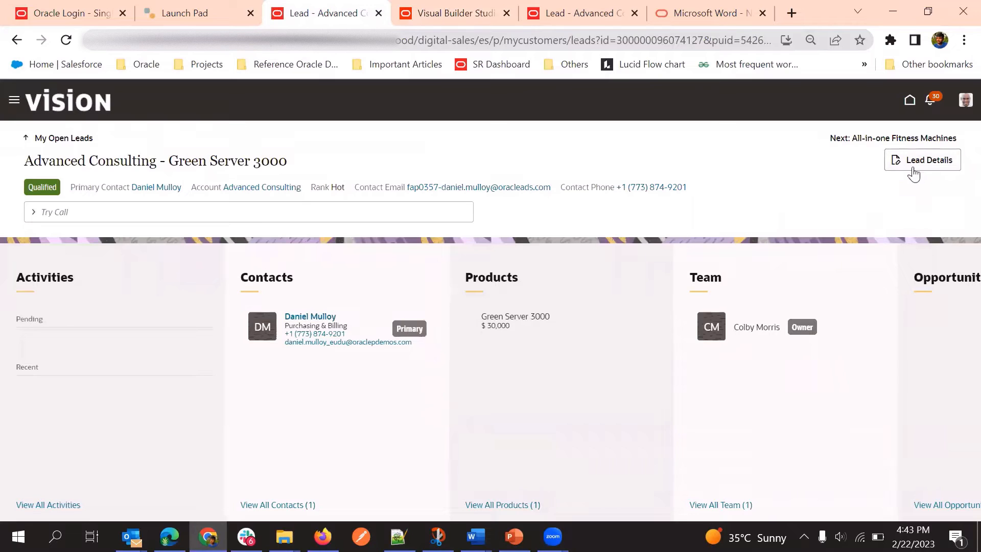
- Try to set the lead's deal size to 7,000 with the Update Deal Size action and save it
{"action": "left_click", "coordinate": [207, 209]}
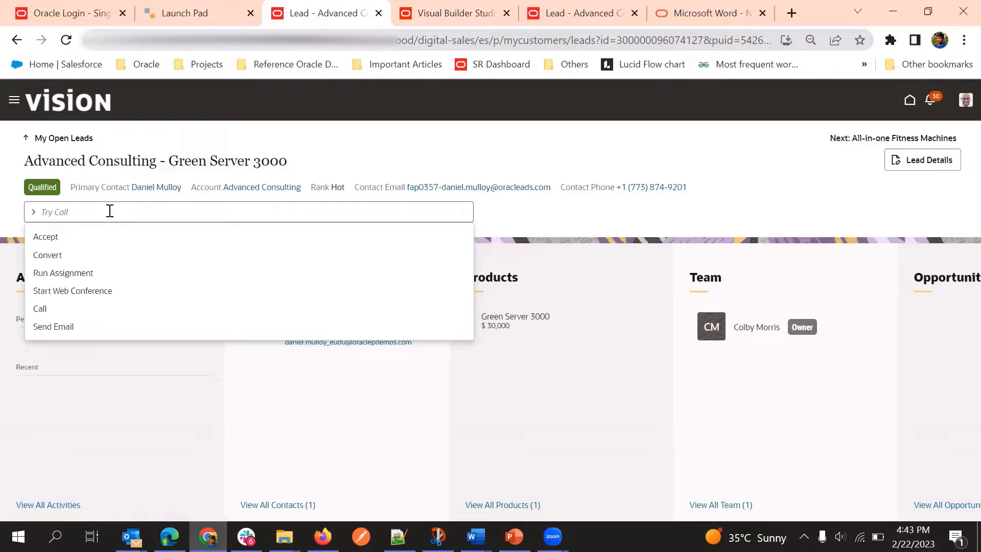
{"action": "type", "text": "Upd"}
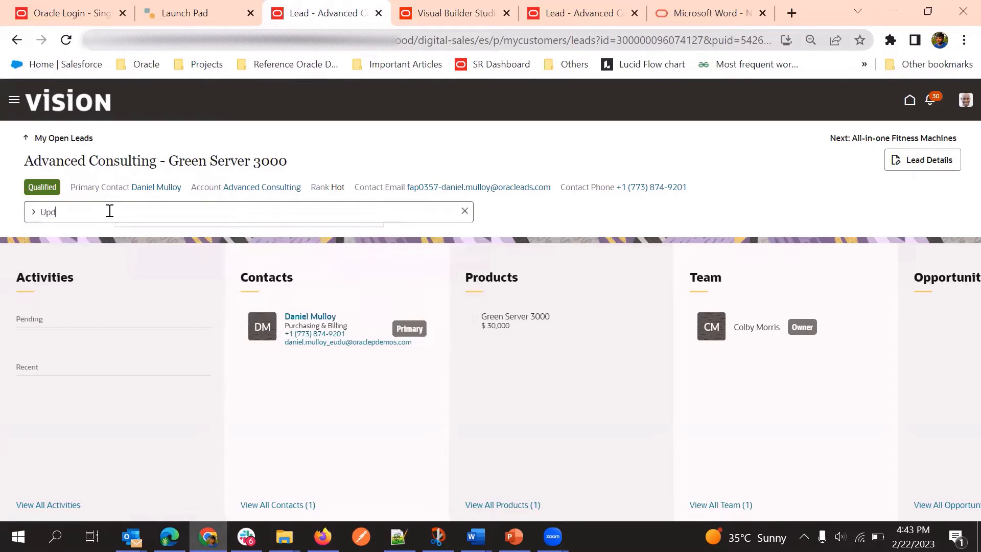
{"action": "type", "text": "ate"}
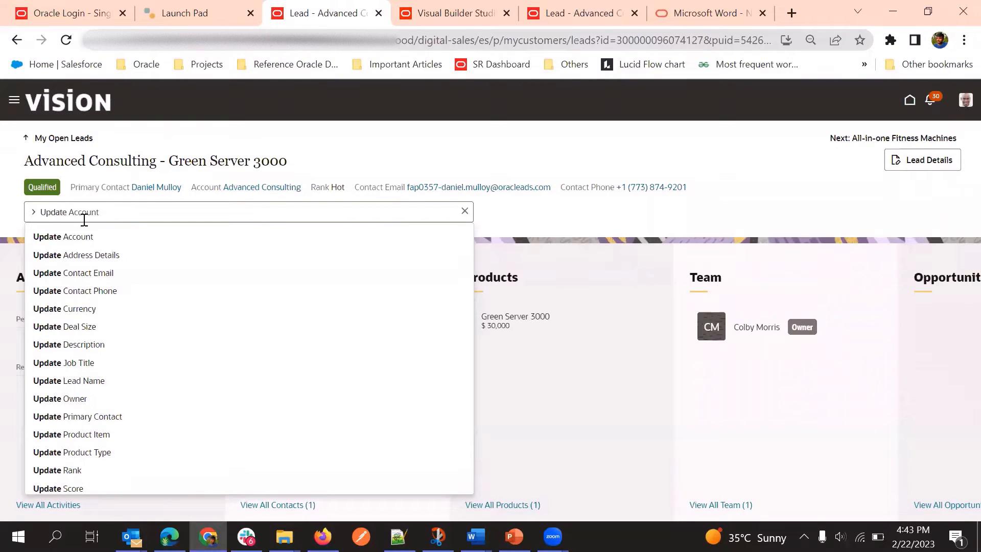
{"action": "type", "text": "Sta"}
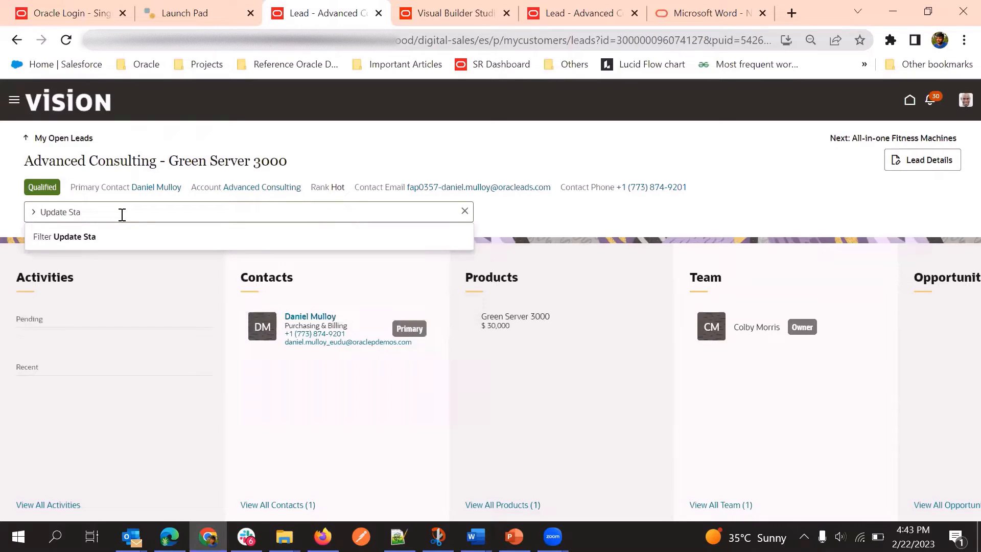
{"action": "key", "text": "BackSpace"}
{"action": "key", "text": "BackSpace"}
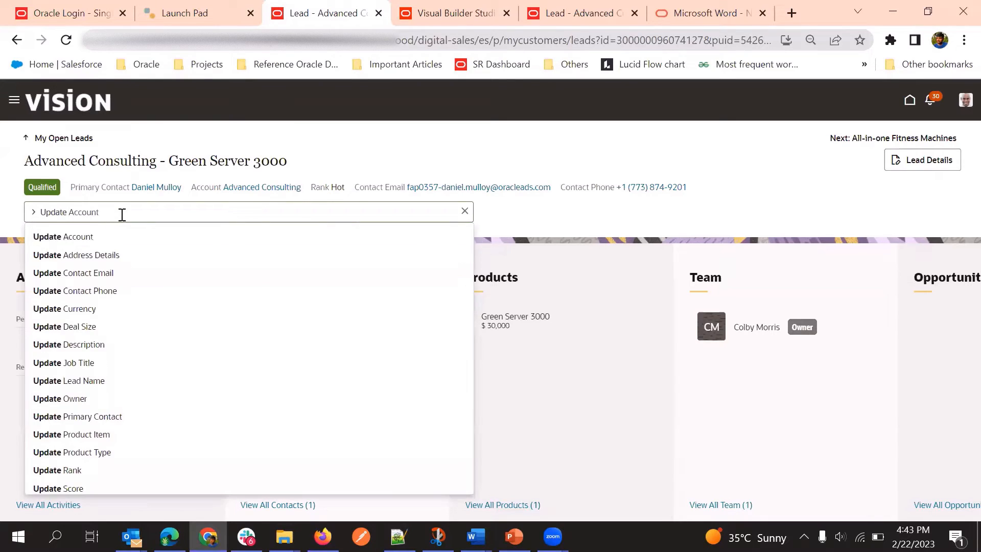
{"action": "left_click", "coordinate": [92, 333]}
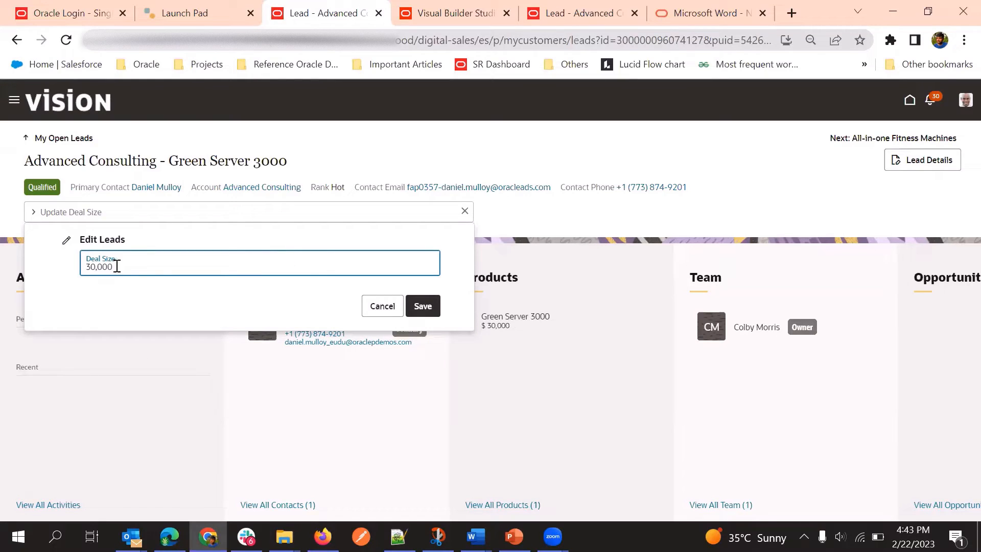
{"action": "key", "text": "ctrl+a"}
{"action": "key", "text": "BackSpace"}
{"action": "type", "text": "700"}
{"action": "left_click", "coordinate": [428, 307]}
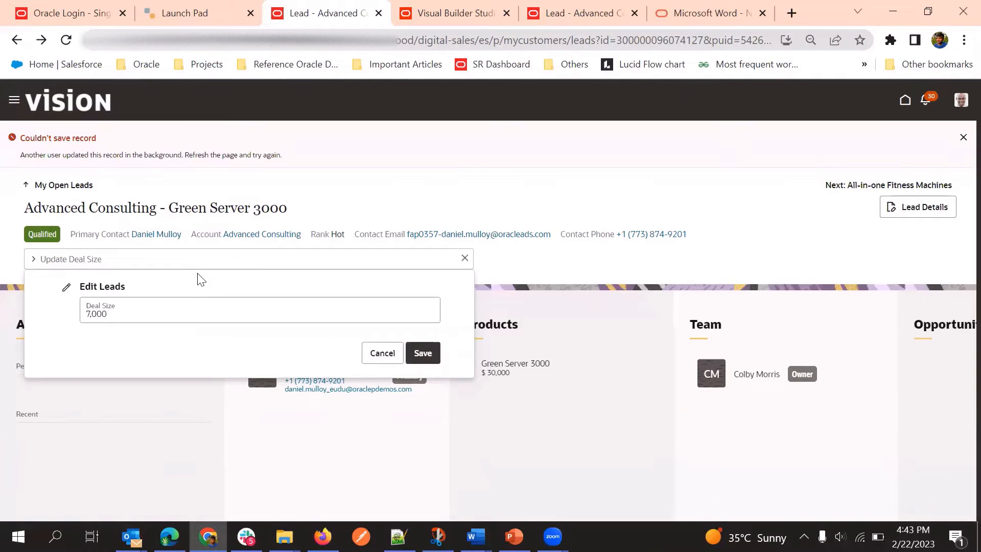
- Discard the pending deal size edit, dismiss the save error and reload the lead page
{"action": "double_click", "coordinate": [185, 154]}
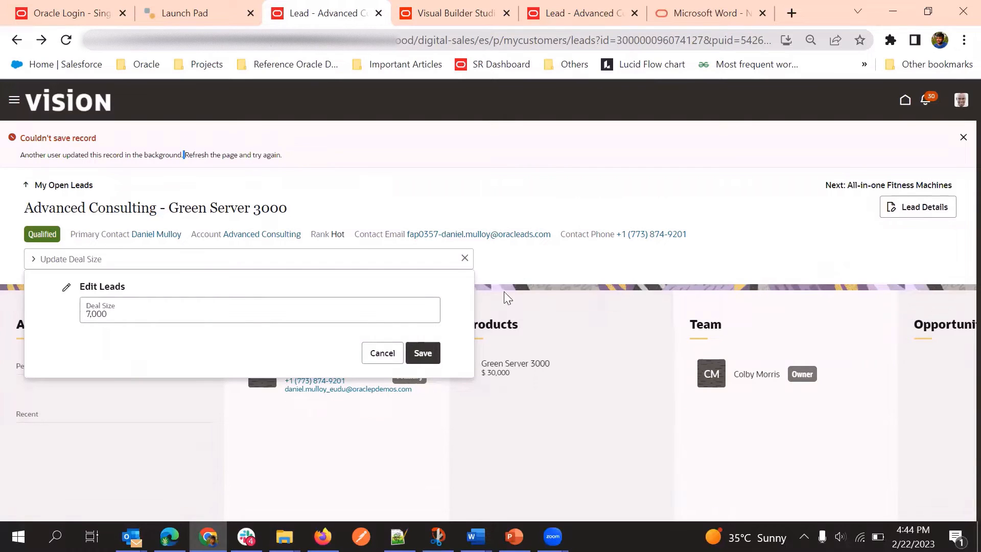
{"action": "left_click", "coordinate": [464, 258]}
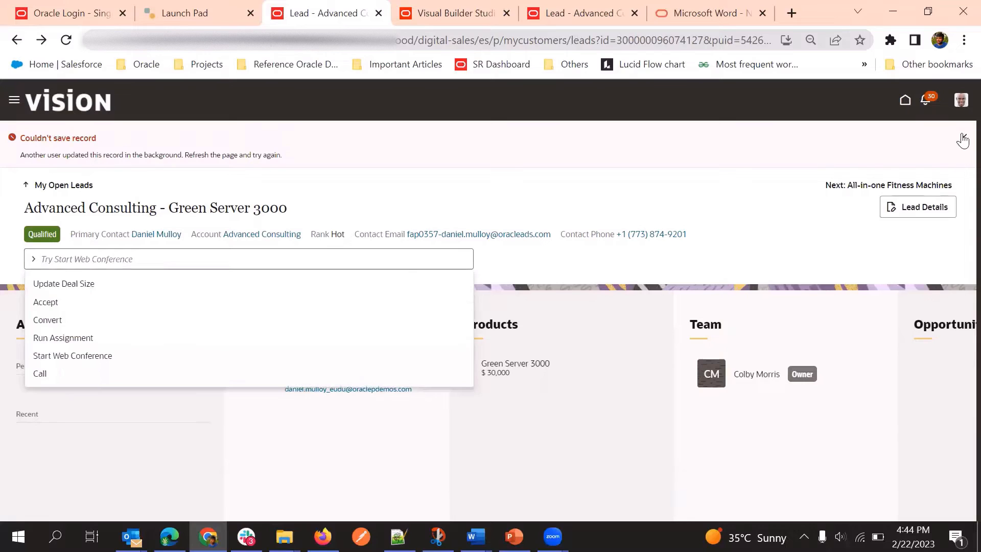
{"action": "left_click", "coordinate": [963, 139]}
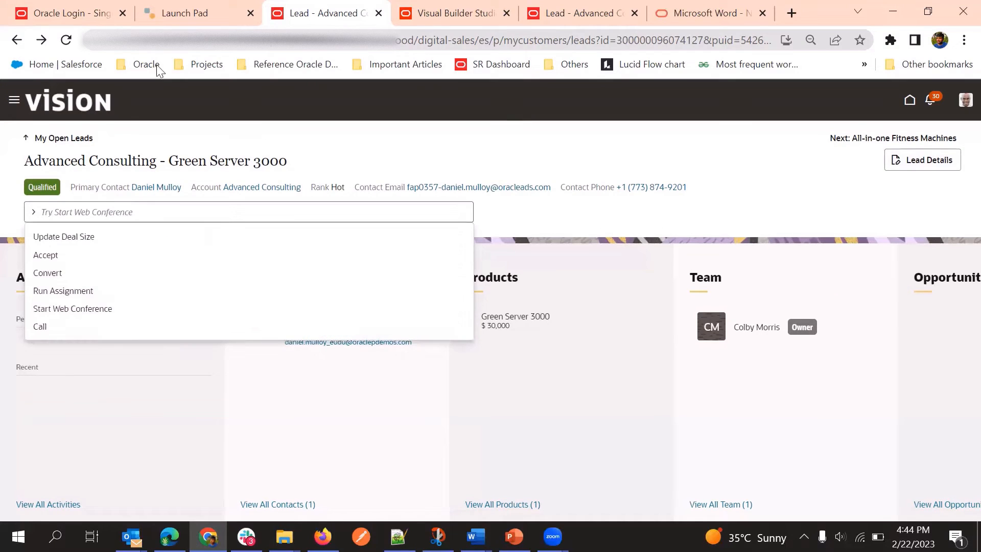
{"action": "left_click", "coordinate": [66, 40]}
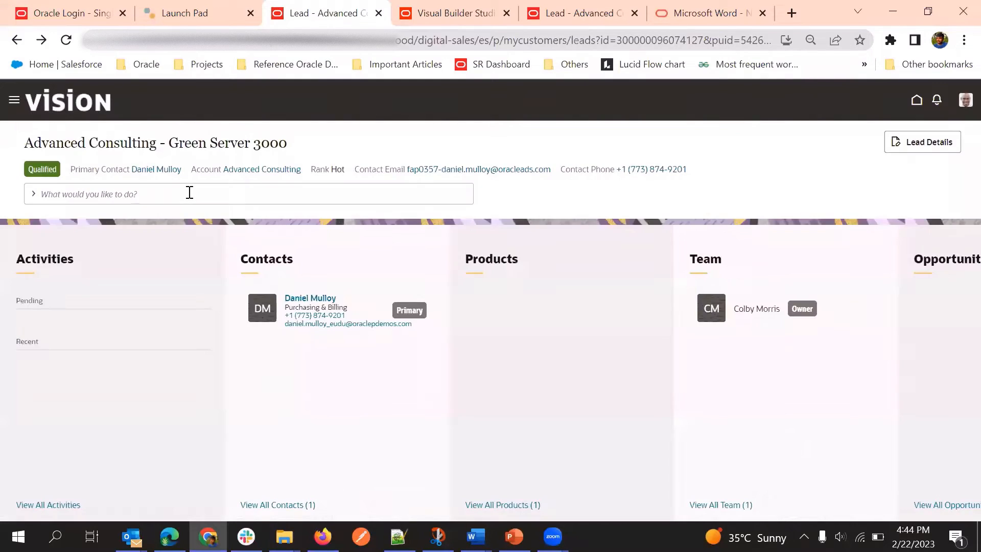
- Update the reloaded lead's deal size to 7,000 with the Update Deal Size action and save the change
{"action": "left_click", "coordinate": [190, 193]}
{"action": "type", "text": "update"}
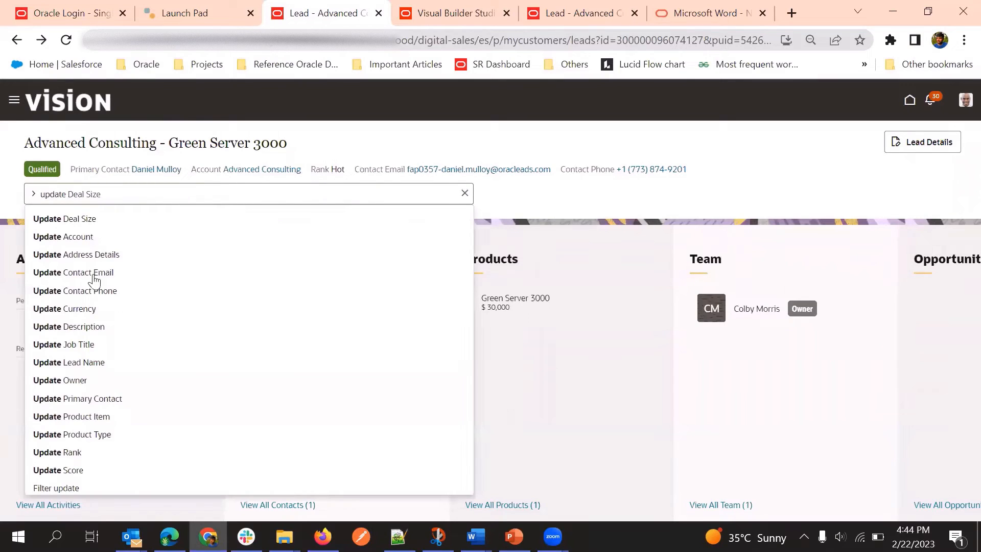
{"action": "left_click", "coordinate": [100, 219]}
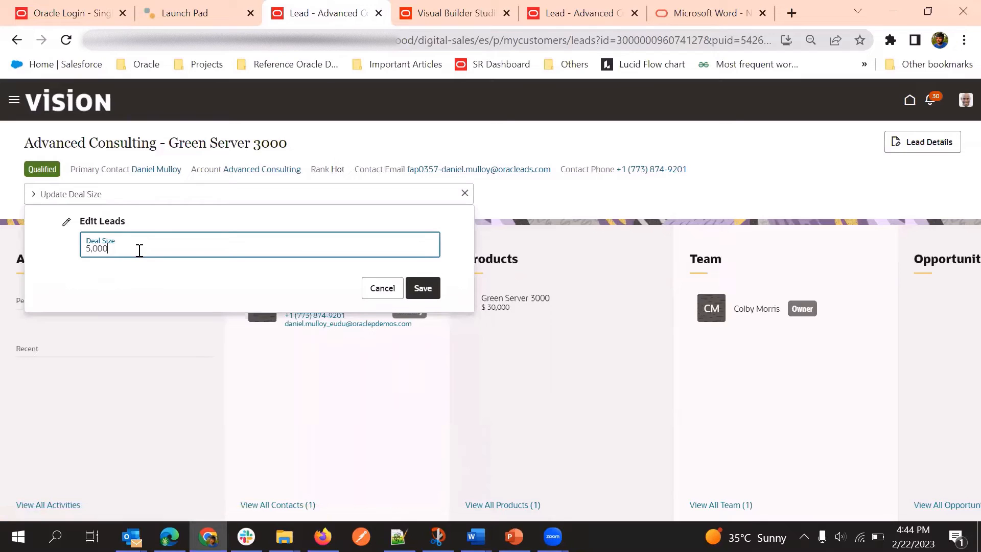
{"action": "key", "text": "ctrl+a"}
{"action": "type", "text": "7000"}
{"action": "left_click", "coordinate": [425, 289]}
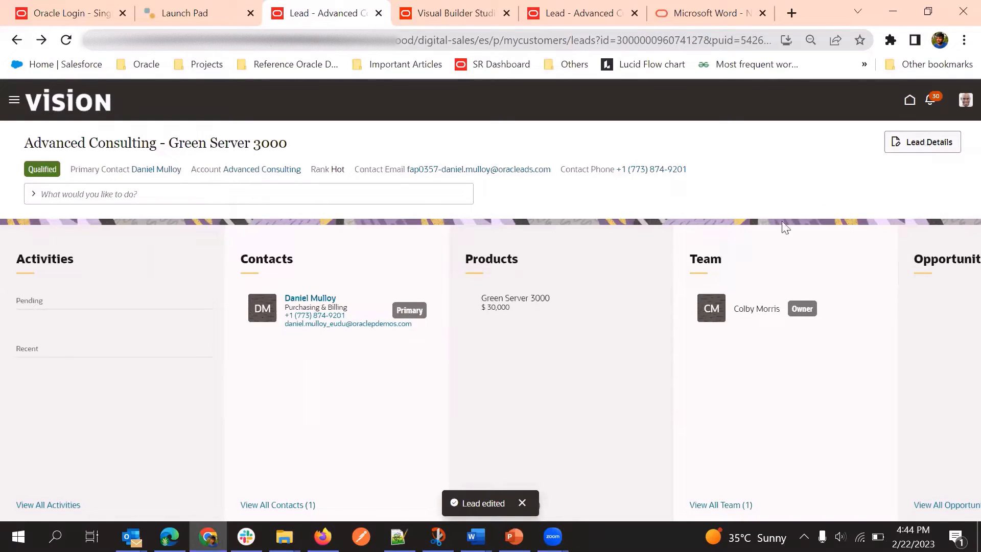
{"action": "left_click", "coordinate": [127, 194]}
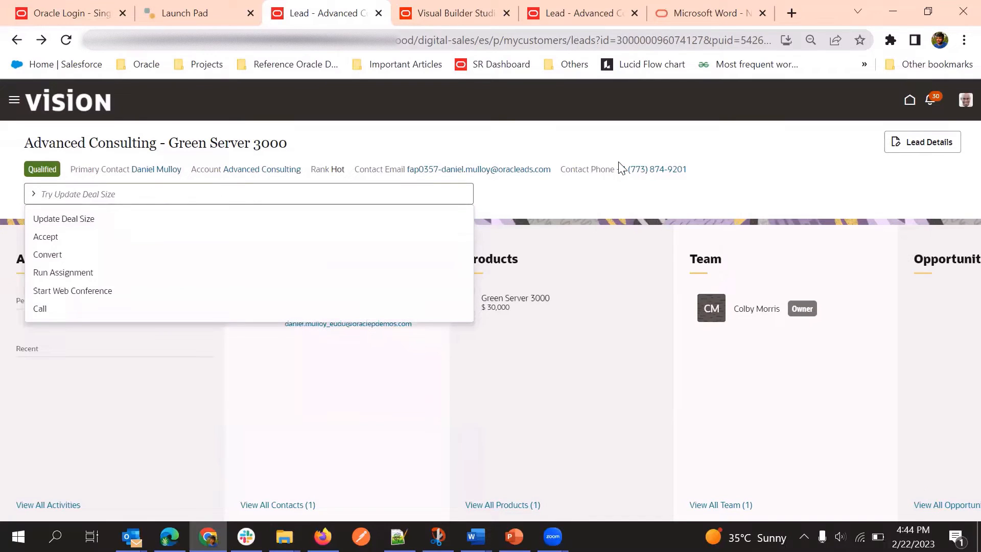
{"action": "left_click", "coordinate": [765, 153]}
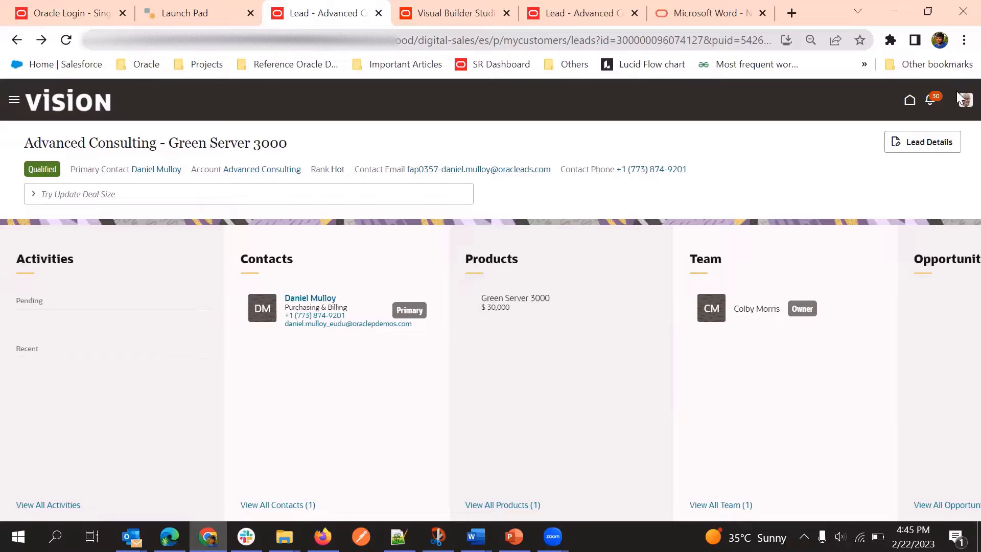
- Open the current lead page for editing in Visual Builder Studio
{"action": "left_click", "coordinate": [491, 3]}
{"action": "left_click", "coordinate": [344, 3]}
{"action": "left_click", "coordinate": [964, 101]}
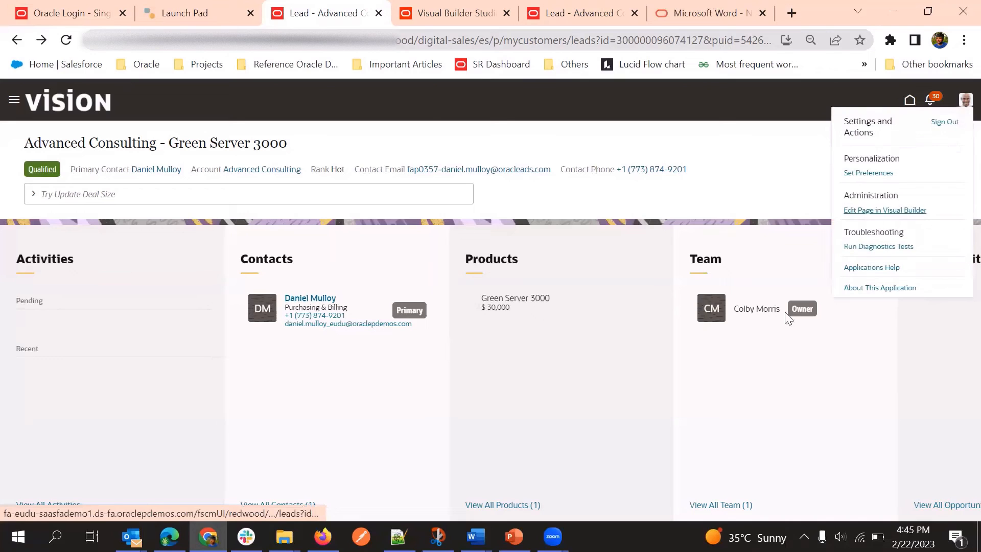
{"action": "left_click", "coordinate": [884, 210]}
{"action": "left_click", "coordinate": [332, 5]}
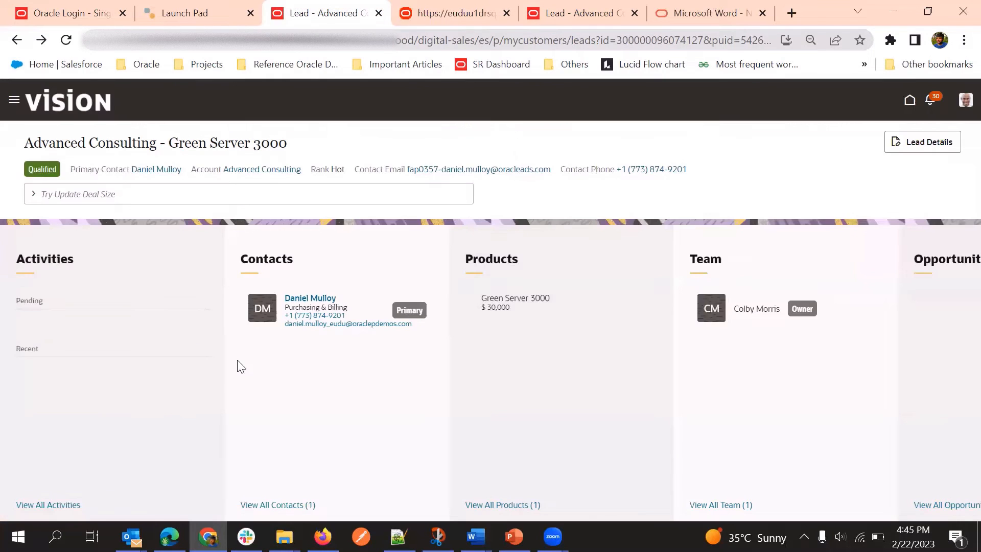
{"action": "left_click", "coordinate": [480, 4]}
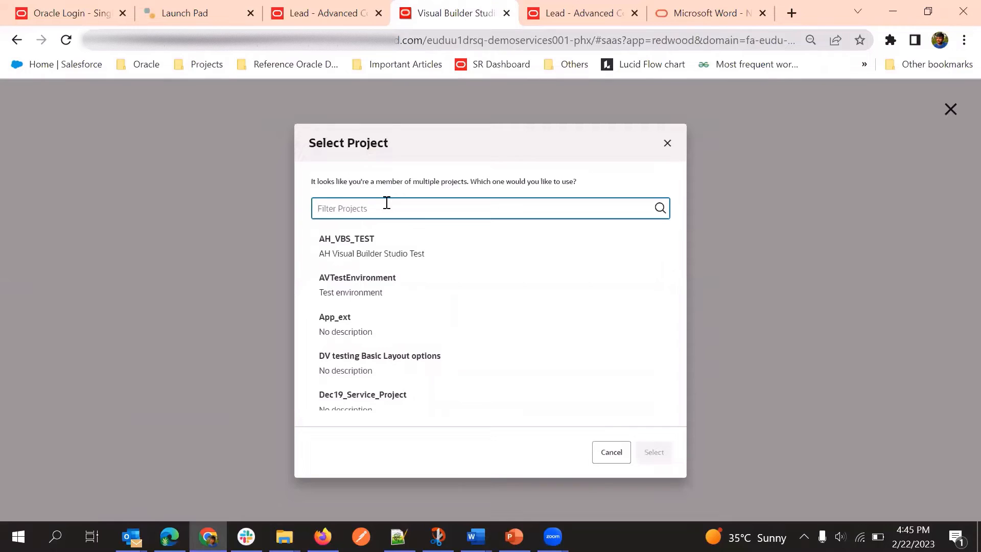
- Filter the projects by "Next" and select the NextGenSales-Day2 project for editing the page
{"action": "type", "text": "Next G"}
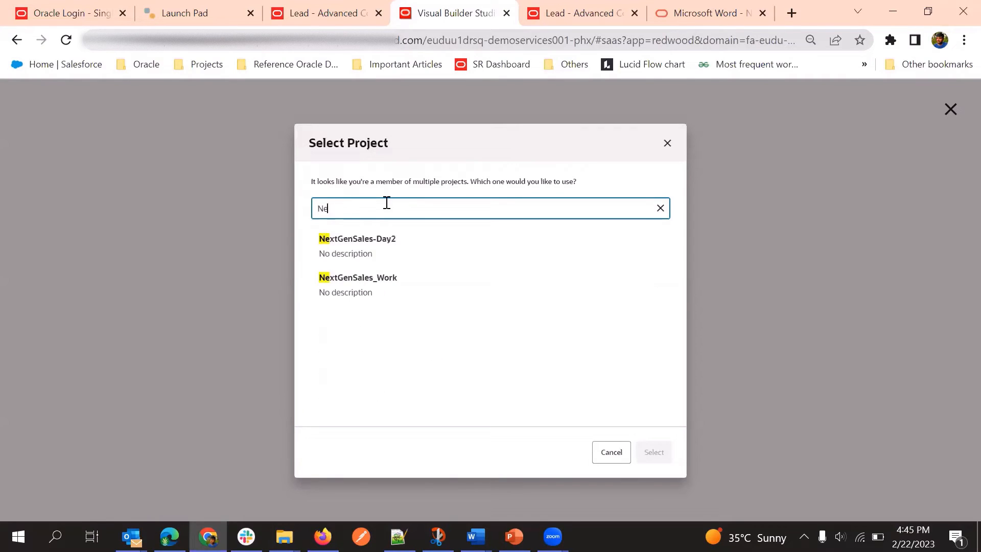
{"action": "key", "text": "BackSpace"}
{"action": "key", "text": "BackSpace"}
{"action": "key", "text": "BackSpace"}
{"action": "key", "text": "BackSpace"}
{"action": "left_click", "coordinate": [412, 256]}
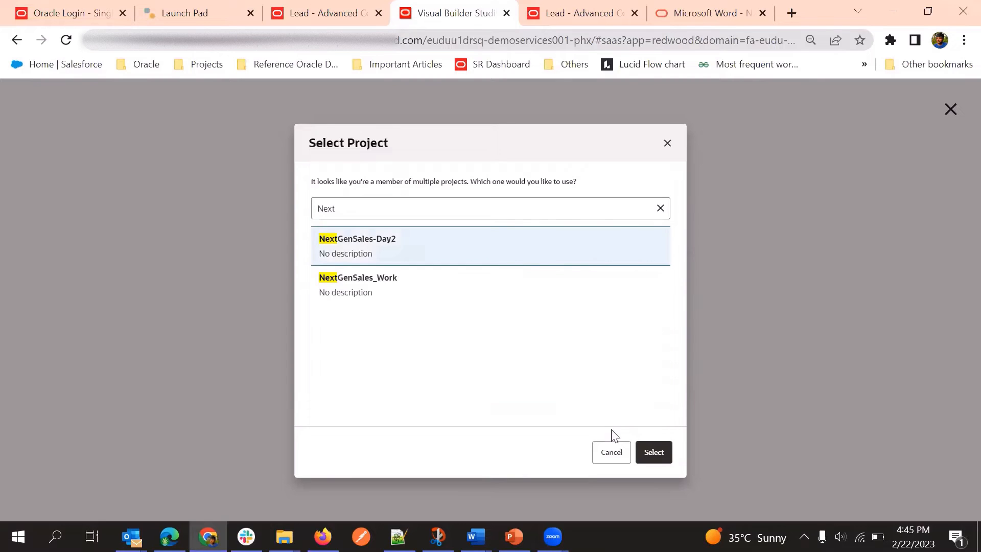
{"action": "left_click", "coordinate": [653, 453]}
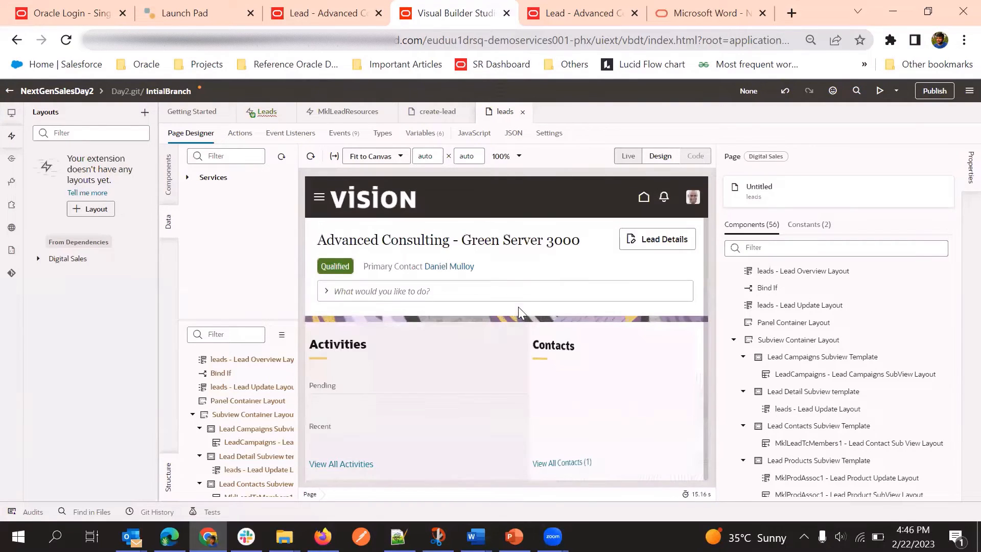
- Select the Panel Container Layout on the leads page and show its properties
{"action": "left_click", "coordinate": [529, 319]}
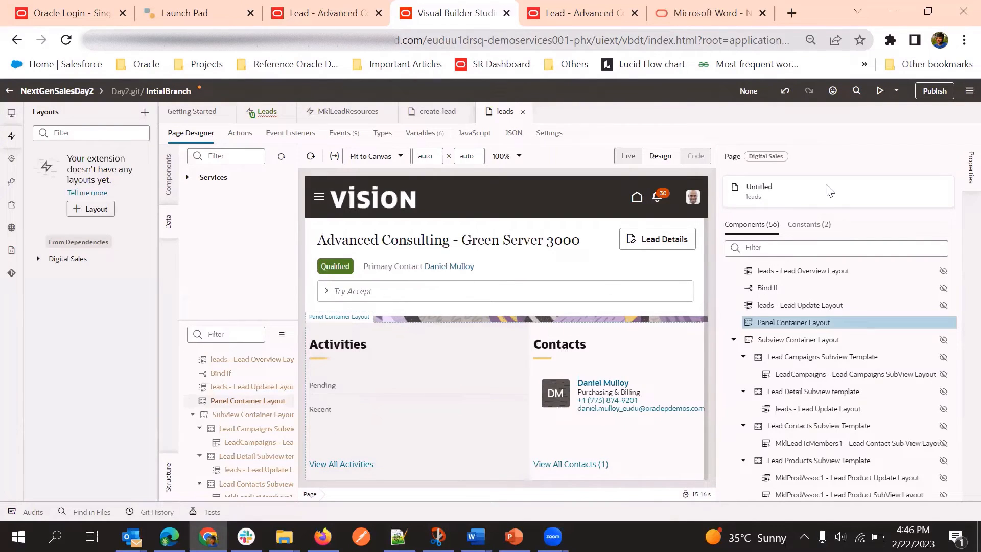
{"action": "left_click", "coordinate": [963, 173]}
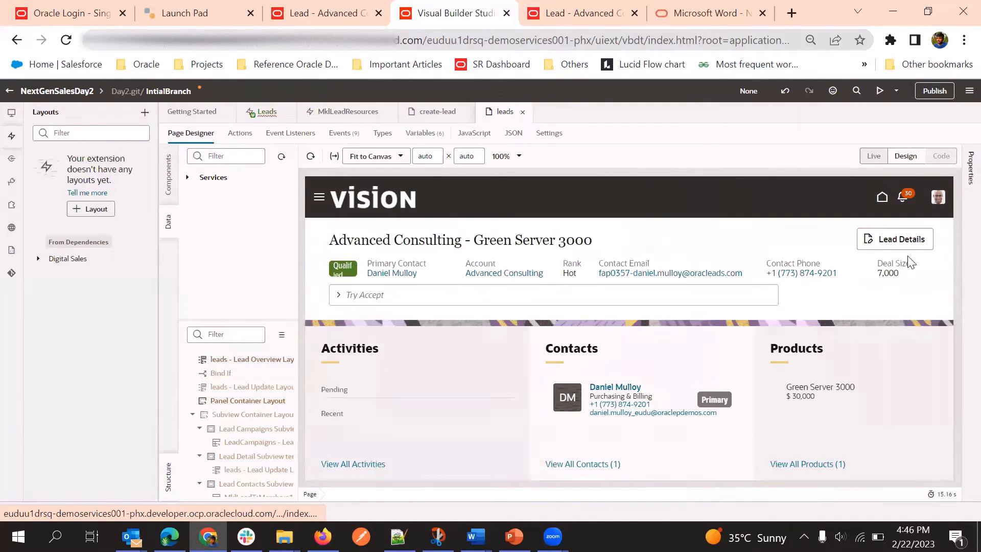
{"action": "left_click", "coordinate": [170, 224]}
{"action": "left_click", "coordinate": [171, 225]}
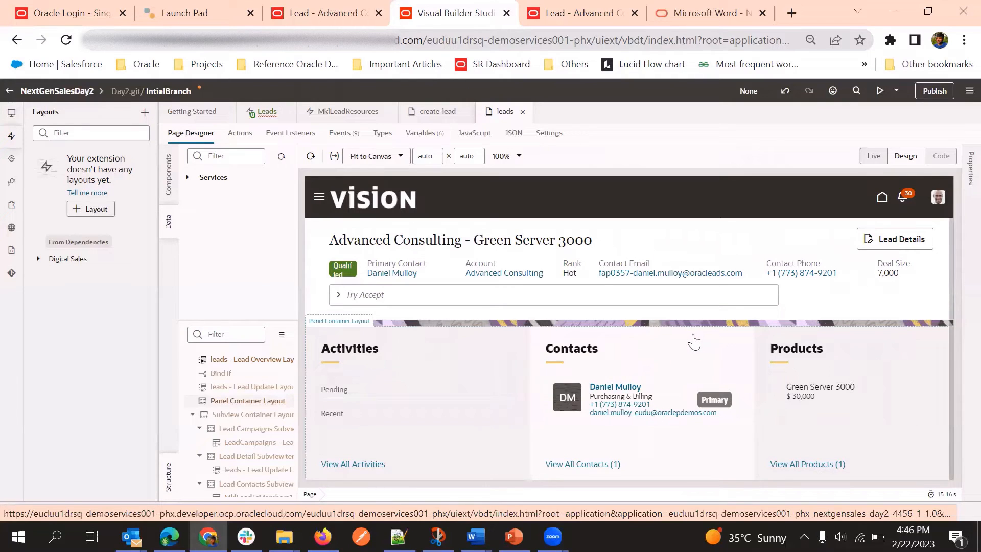
{"action": "left_click", "coordinate": [694, 341]}
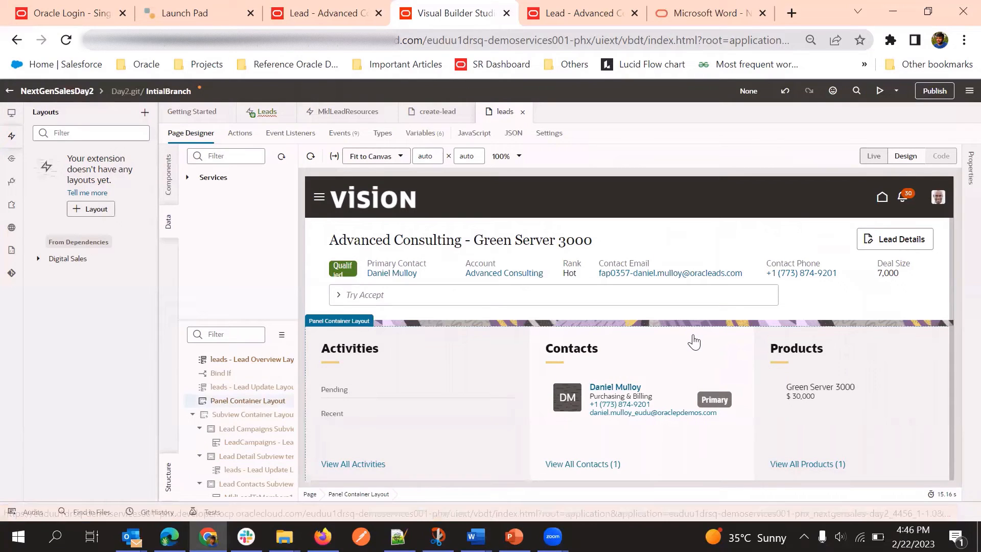
{"action": "left_click", "coordinate": [966, 171]}
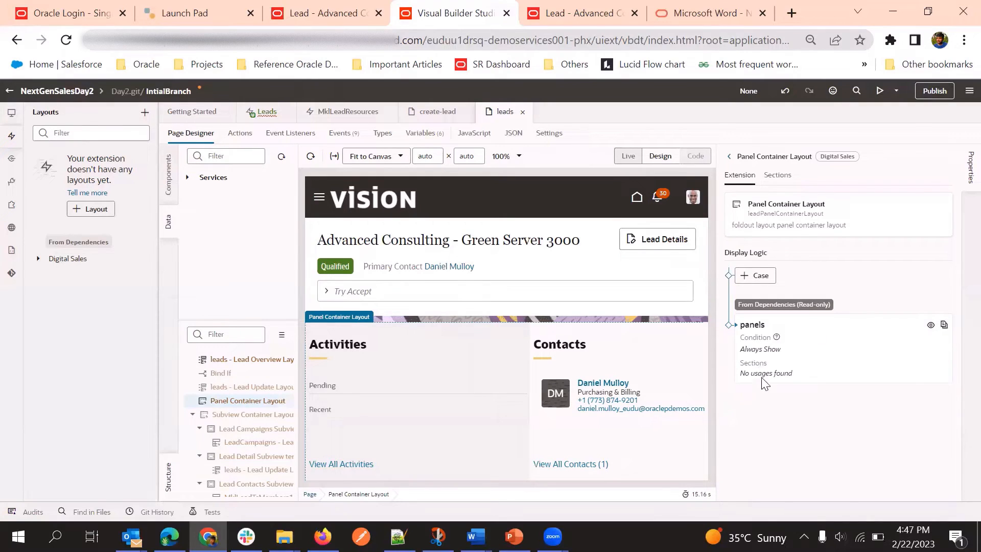
- Duplicate the read-only panels case in the Panel Container Layout's display logic to get an editable copy
{"action": "left_click_drag", "start_coordinate": [776, 377], "coordinate": [801, 376]}
{"action": "left_click", "coordinate": [944, 326]}
{"action": "scroll", "coordinate": [800, 368], "scroll_direction": "down", "scroll_amount": 1}
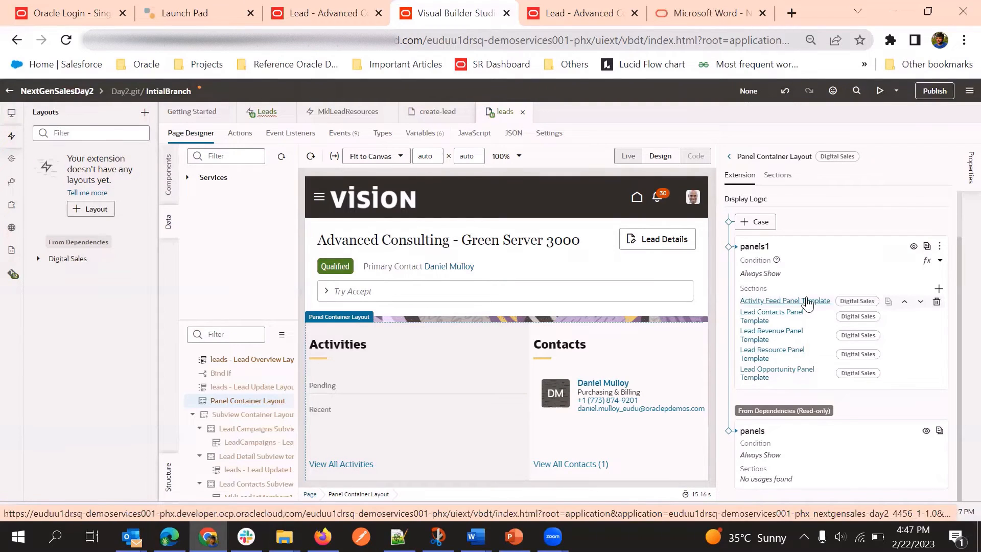
- Inspect the Lead Revenue Panel Template section of the duplicated panels1 case and return to the leads page
{"action": "left_click", "coordinate": [765, 335]}
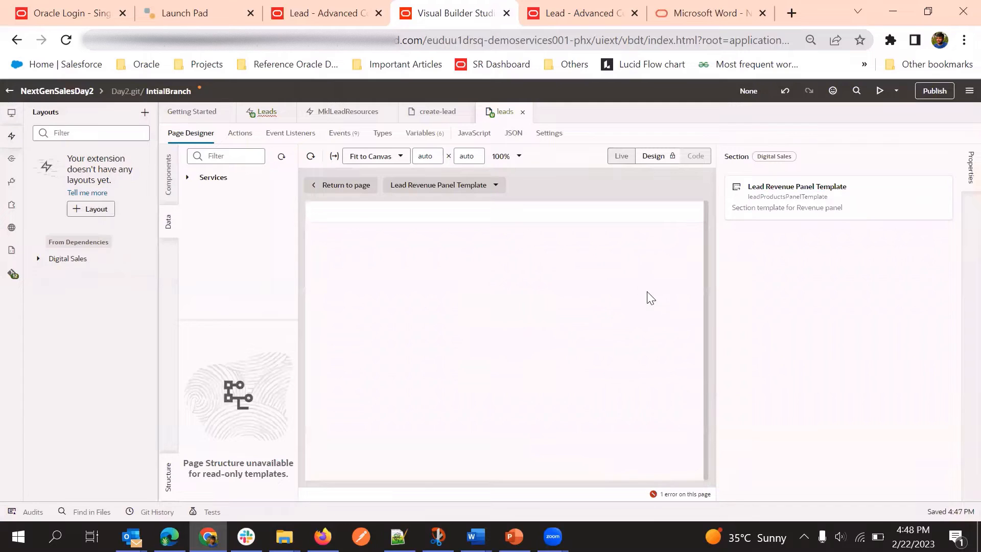
{"action": "left_click", "coordinate": [346, 185]}
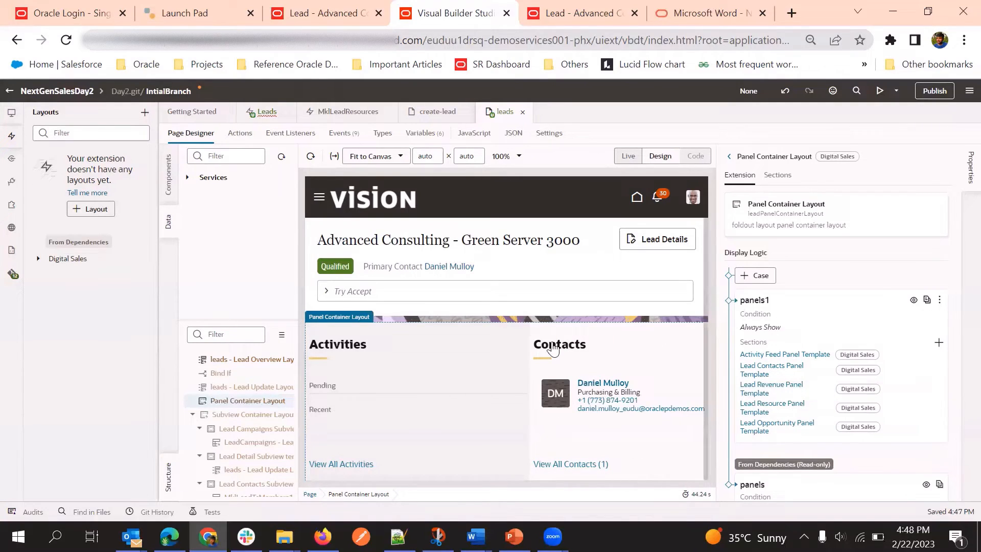
- Expand the Leads layouts under Digital Sales and open the rule sets of MklLeadTcMembers1 and MklLeadResources
{"action": "left_click", "coordinate": [11, 136]}
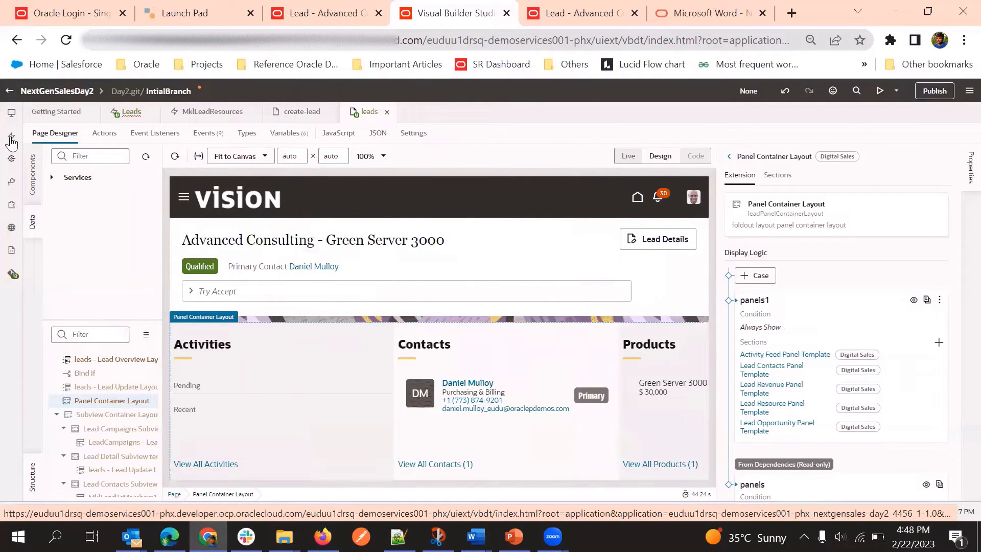
{"action": "left_click", "coordinate": [11, 135]}
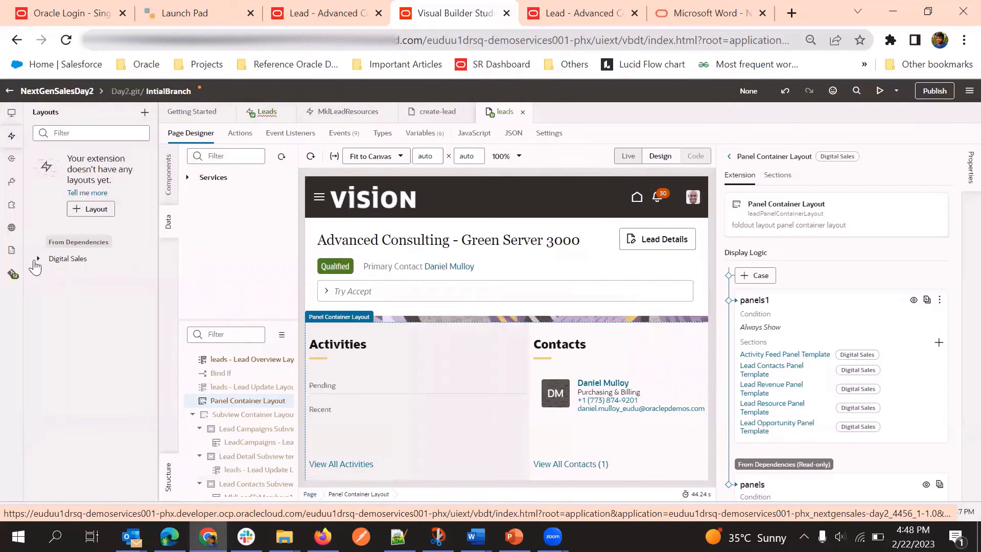
{"action": "left_click", "coordinate": [39, 259]}
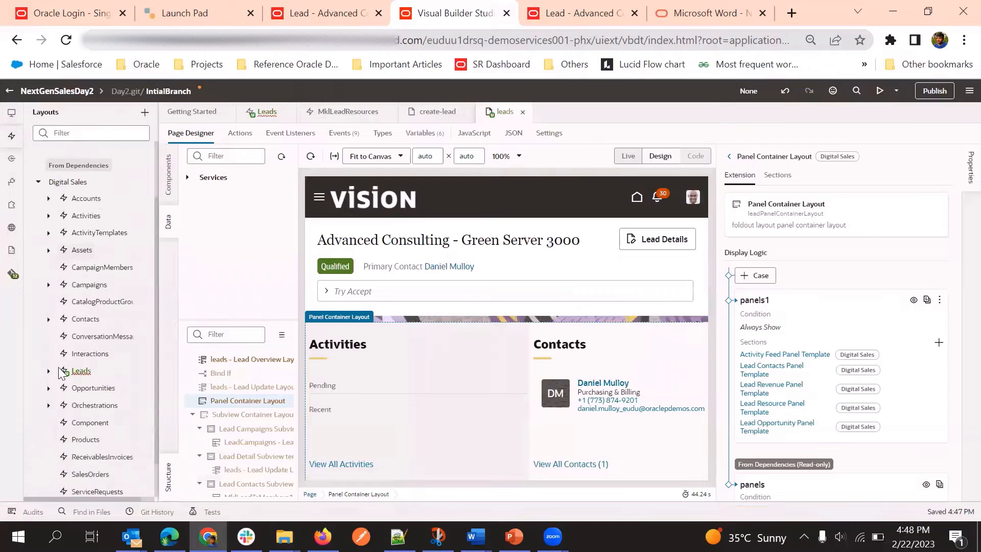
{"action": "left_click", "coordinate": [48, 371]}
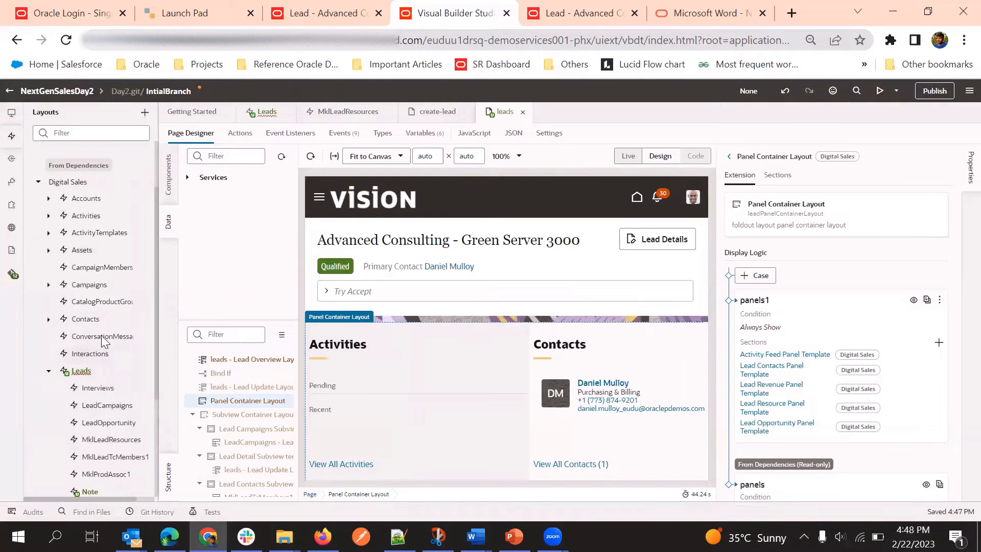
{"action": "scroll", "coordinate": [84, 299], "scroll_direction": "down", "scroll_amount": 1}
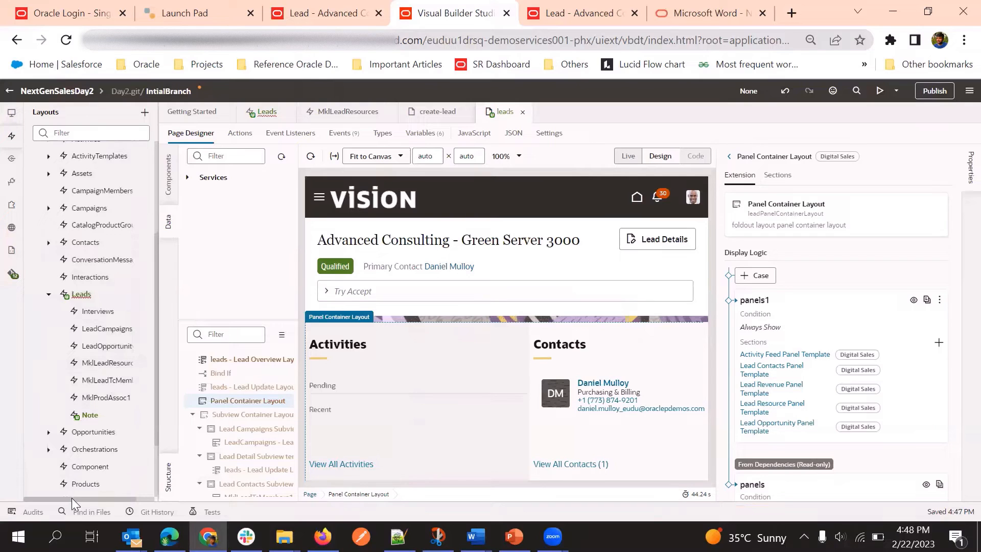
{"action": "mouse_move", "coordinate": [72, 499]}
{"action": "left_mouse_down"}
{"action": "mouse_move", "coordinate": [93, 503]}
{"action": "mouse_move", "coordinate": [80, 504]}
{"action": "left_mouse_up"}
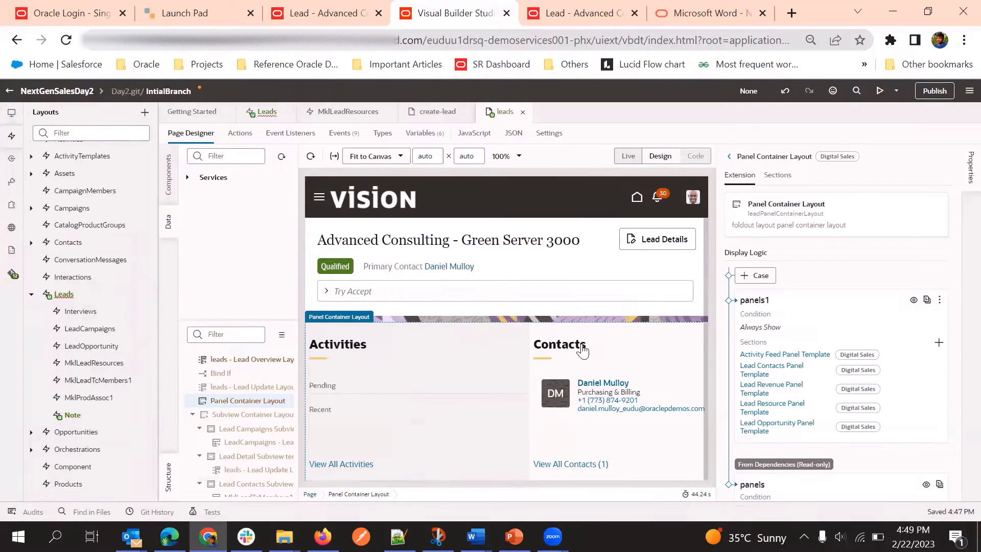
{"action": "left_click", "coordinate": [97, 381]}
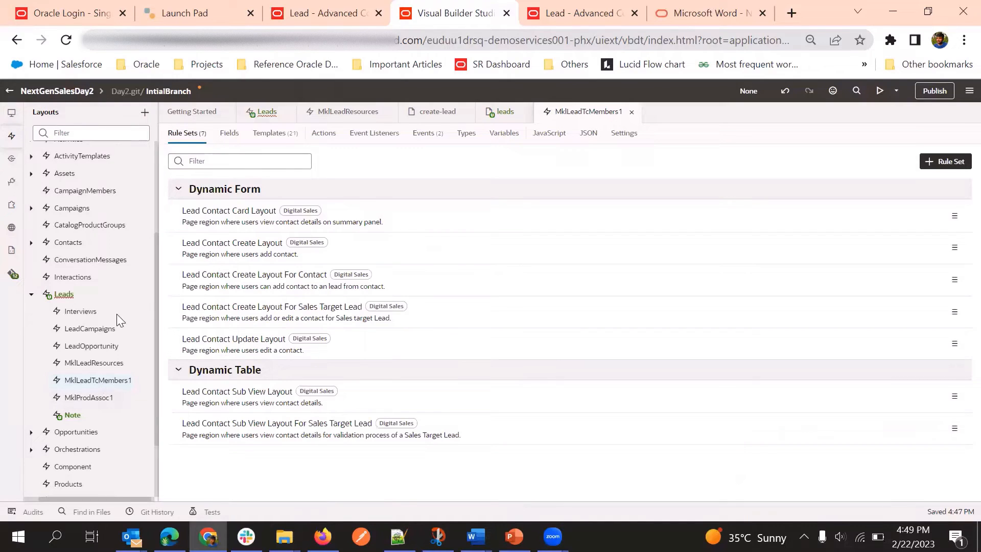
{"action": "left_click", "coordinate": [98, 364]}
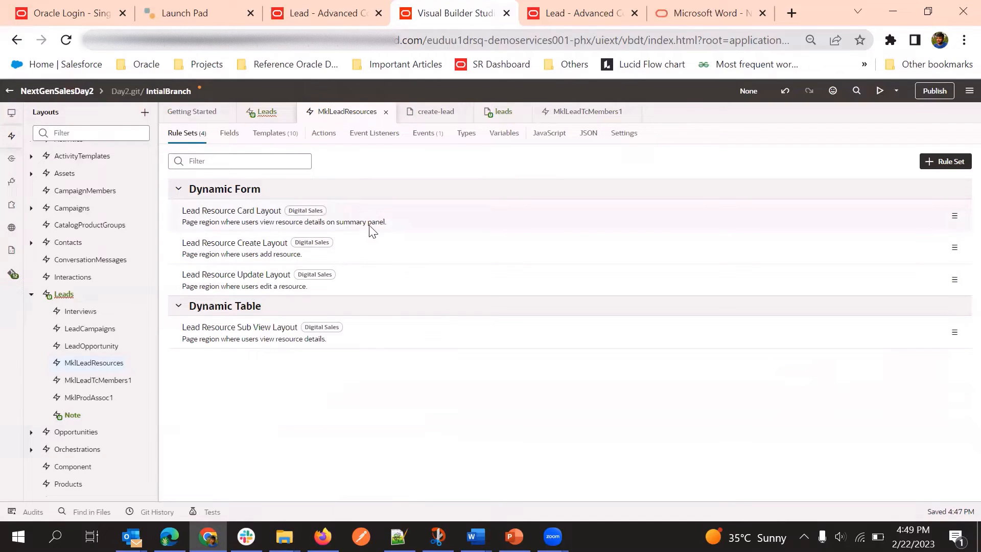
- Review the Contacts, Products, Team and Opportunity panels on the live lead page and return to Visual Builder Studio
{"action": "left_click", "coordinate": [330, 12]}
{"action": "scroll", "coordinate": [714, 357], "scroll_direction": "right", "scroll_amount": 3}
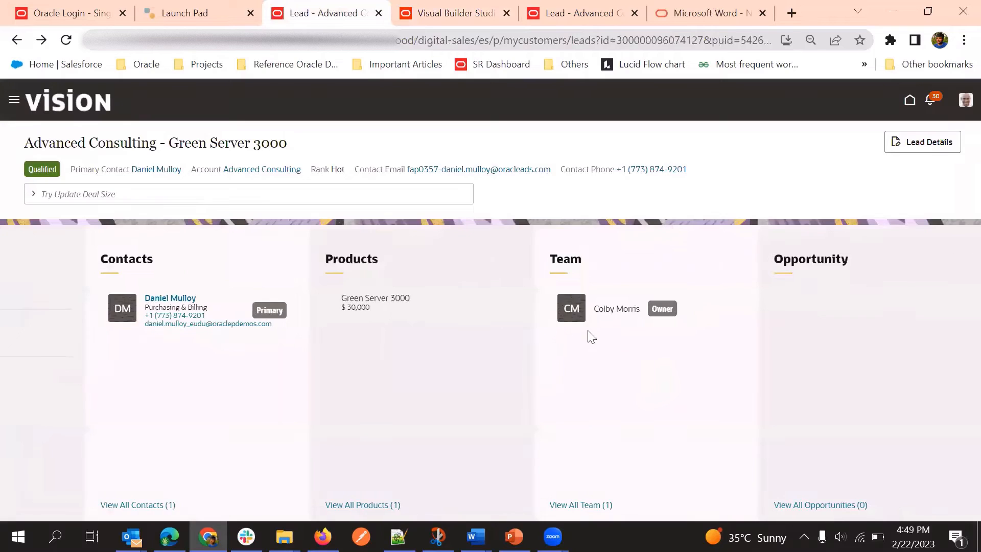
{"action": "scroll", "coordinate": [598, 343], "scroll_direction": "left", "scroll_amount": 3}
{"action": "scroll", "coordinate": [746, 339], "scroll_direction": "right", "scroll_amount": 3}
{"action": "left_click", "coordinate": [452, 9]}
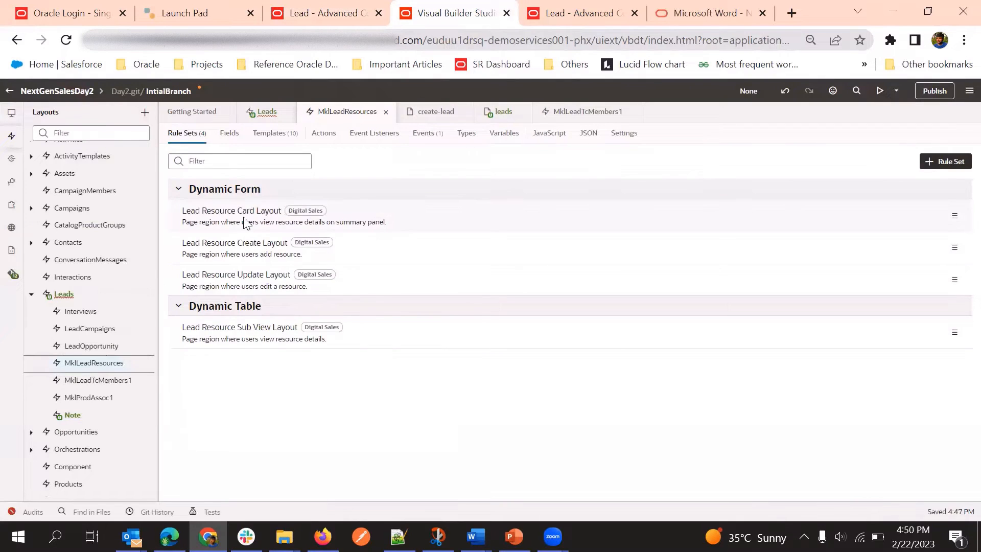
- Duplicate the built-in isDefault rule of the Lead Resource Card Layout together with its layout, and open the isDefault_copy layout
{"action": "left_click", "coordinate": [245, 221]}
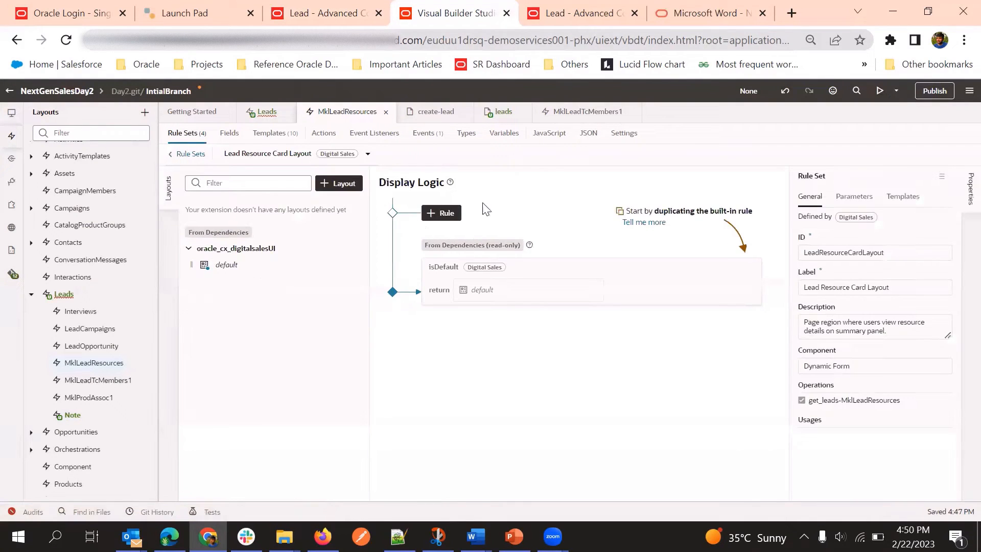
{"action": "mouse_move", "coordinate": [745, 272]}
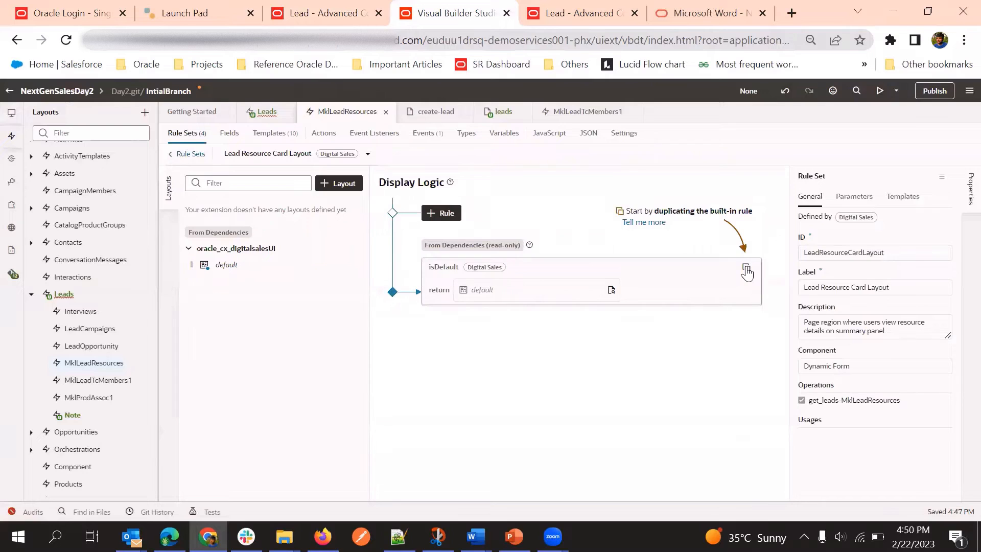
{"action": "left_click", "coordinate": [746, 269]}
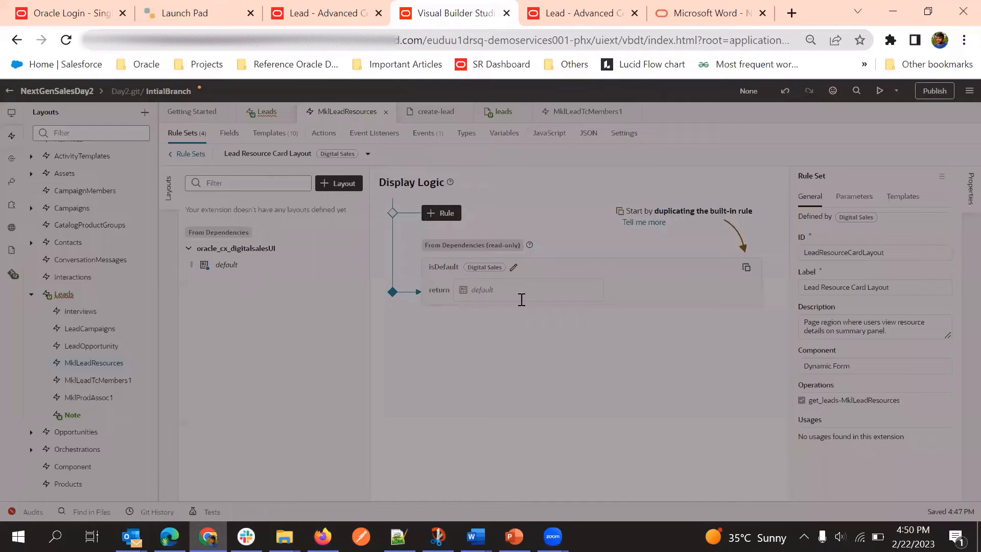
{"action": "left_click", "coordinate": [588, 369]}
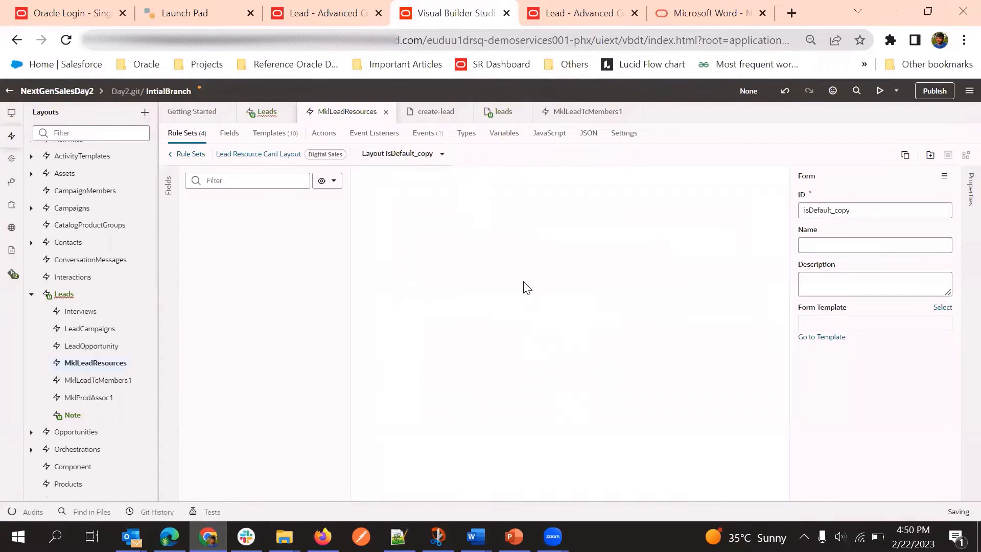
{"action": "left_click", "coordinate": [440, 240]}
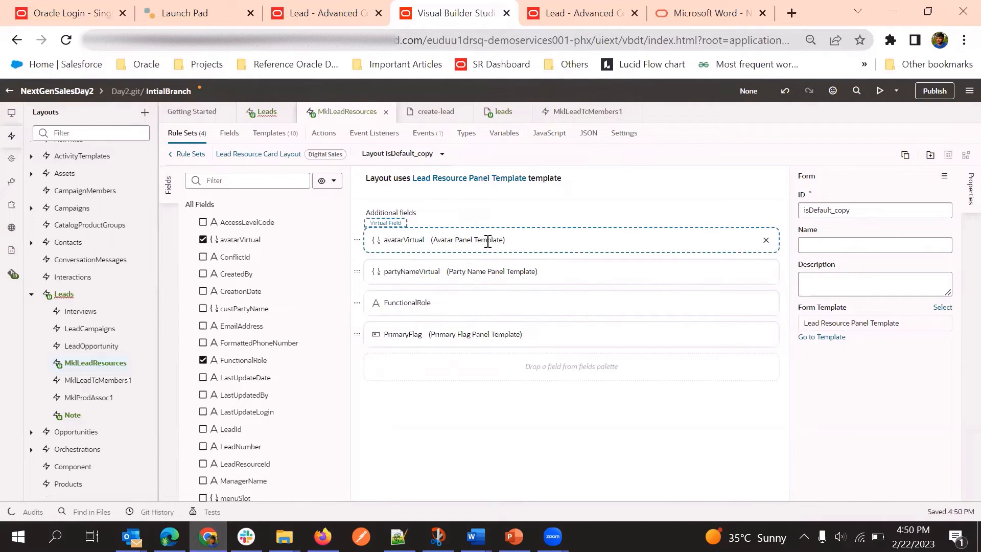
- Compare the fields of the isDefault_copy card layout with the member details in the live lead page's Team panel
{"action": "left_click", "coordinate": [317, 11]}
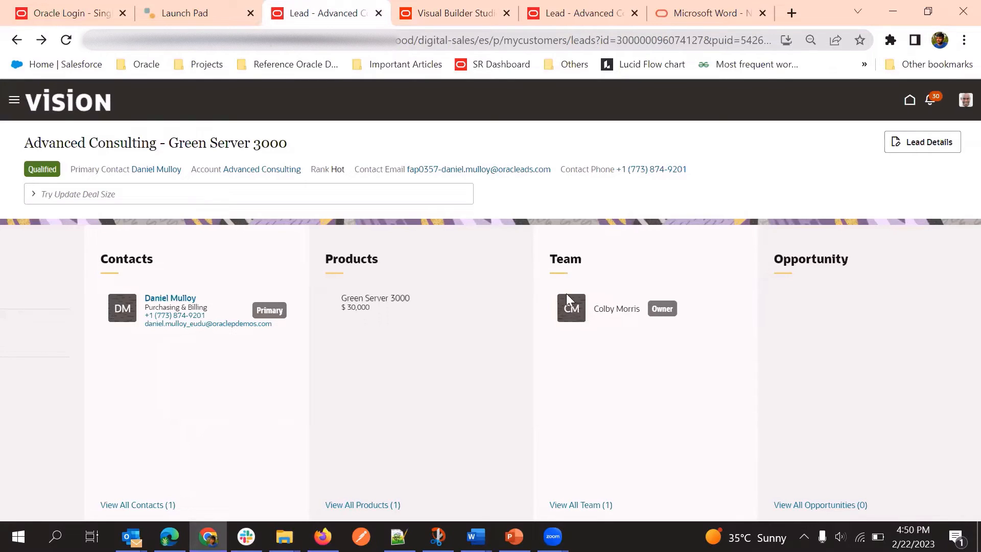
{"action": "left_click", "coordinate": [458, 11]}
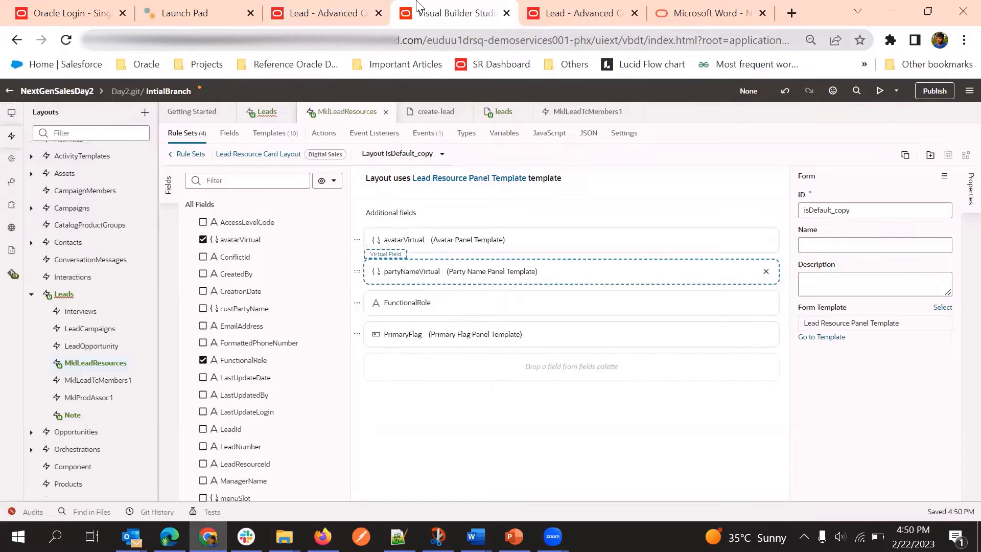
{"action": "left_click", "coordinate": [335, 11]}
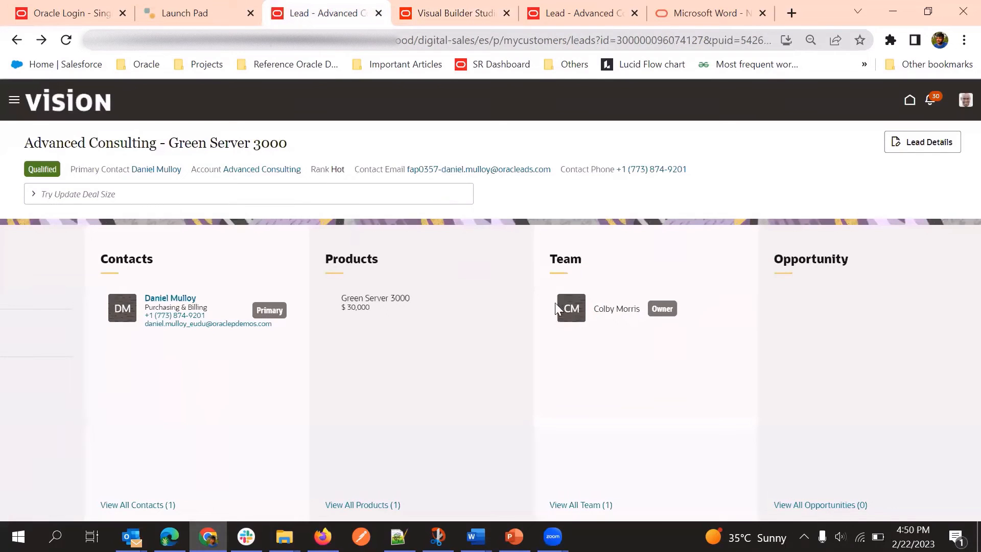
{"action": "left_click", "coordinate": [607, 309]}
{"action": "left_click", "coordinate": [490, 13]}
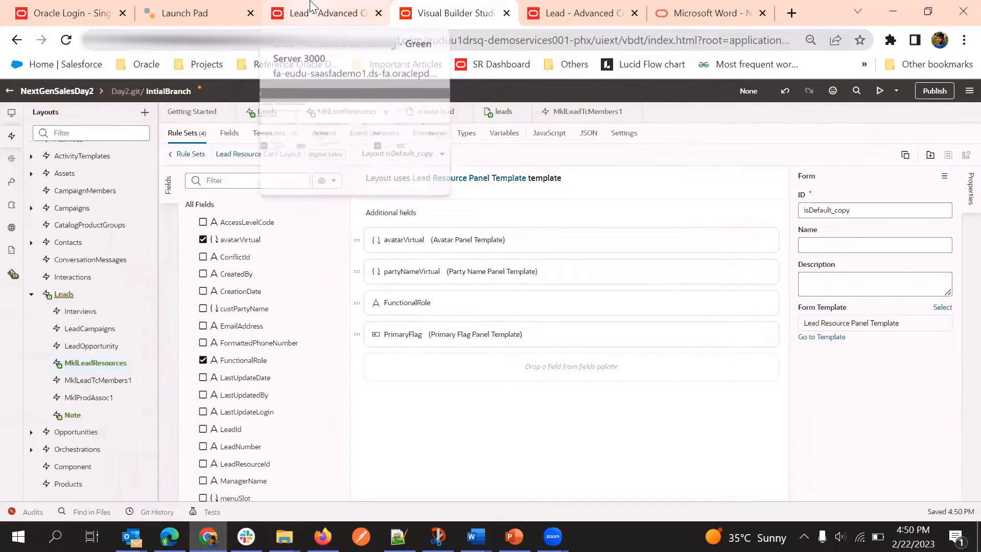
{"action": "left_click", "coordinate": [327, 13]}
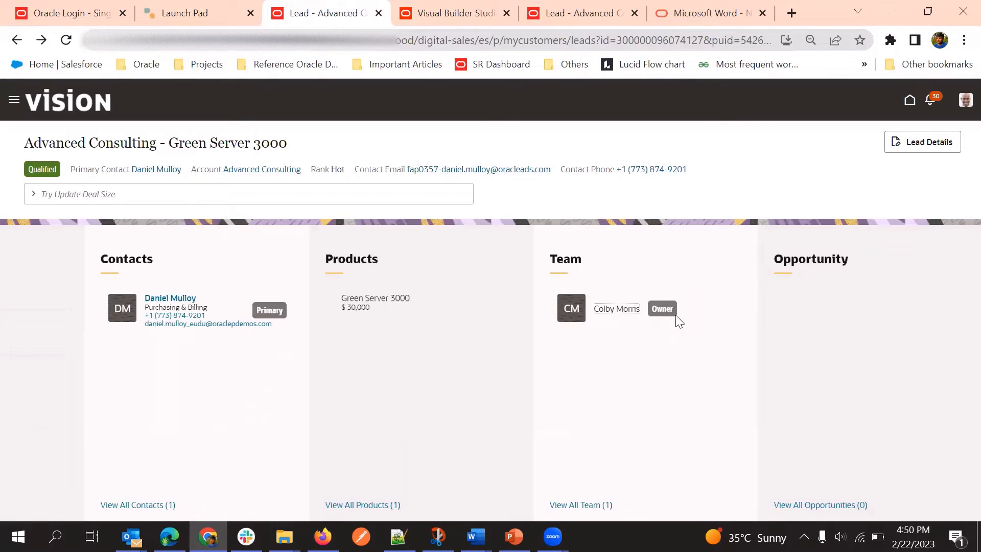
{"action": "left_click", "coordinate": [418, 13]}
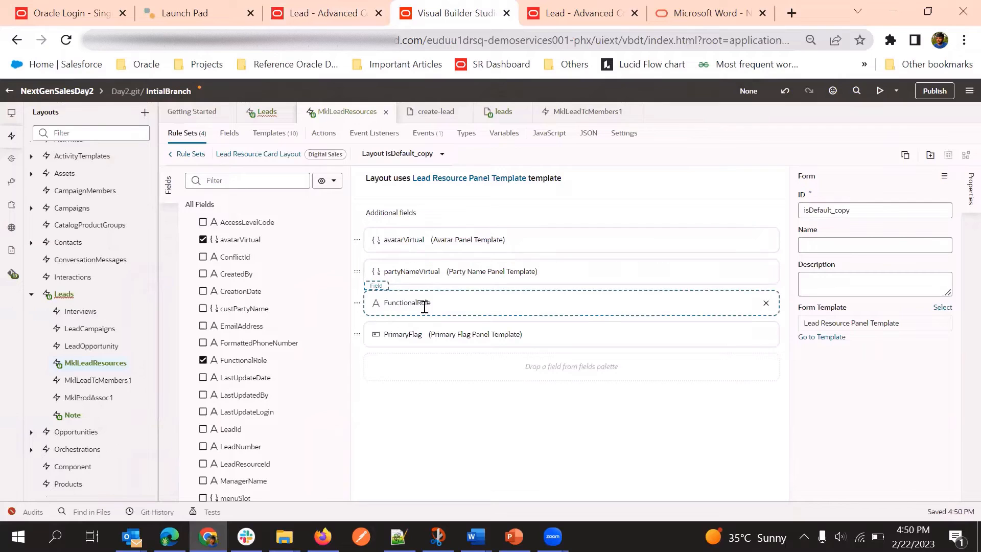
{"action": "left_click", "coordinate": [351, 16]}
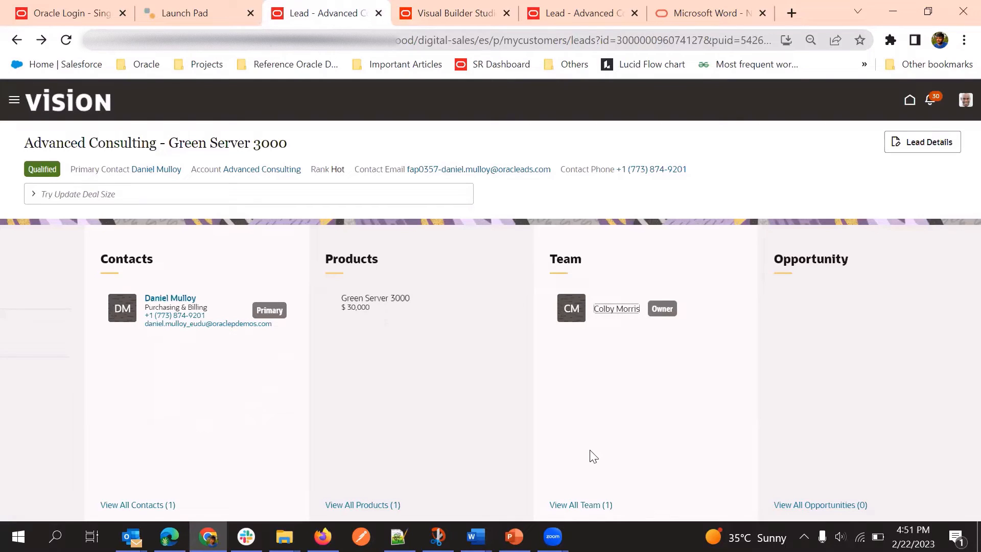
{"action": "left_click", "coordinate": [431, 7]}
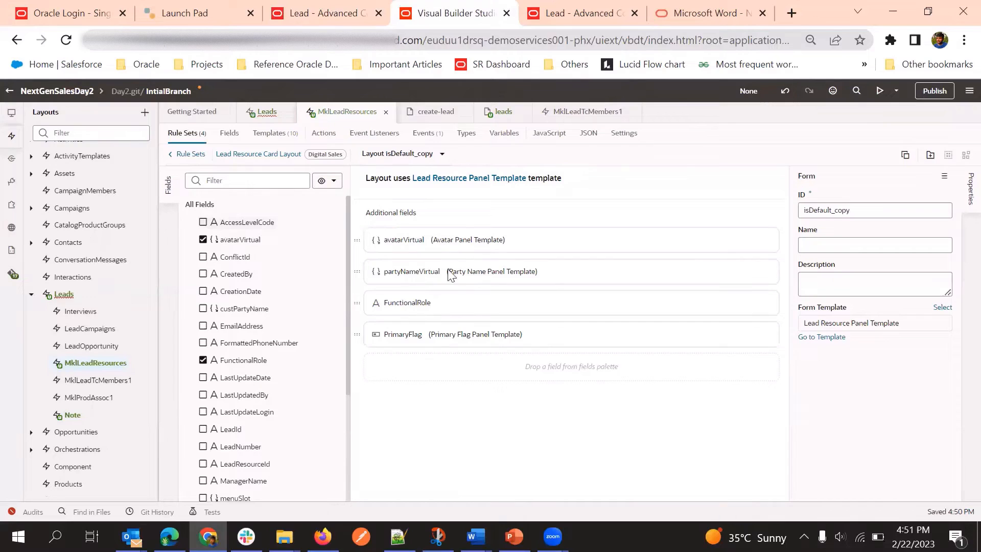
- Add the AccessLevelCode field to the isDefault_copy card layout and start a preview of the application
{"action": "left_click", "coordinate": [203, 222]}
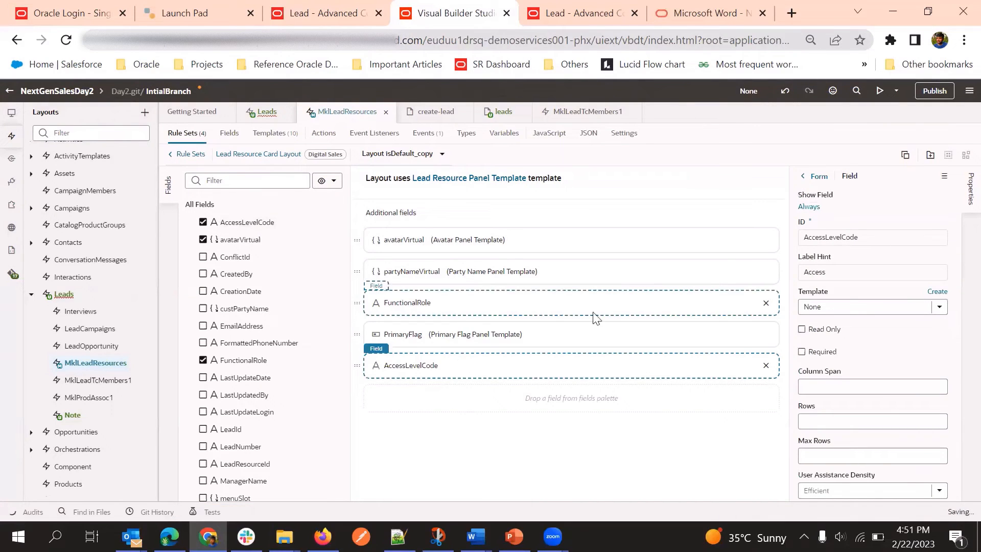
{"action": "left_click", "coordinate": [880, 91]}
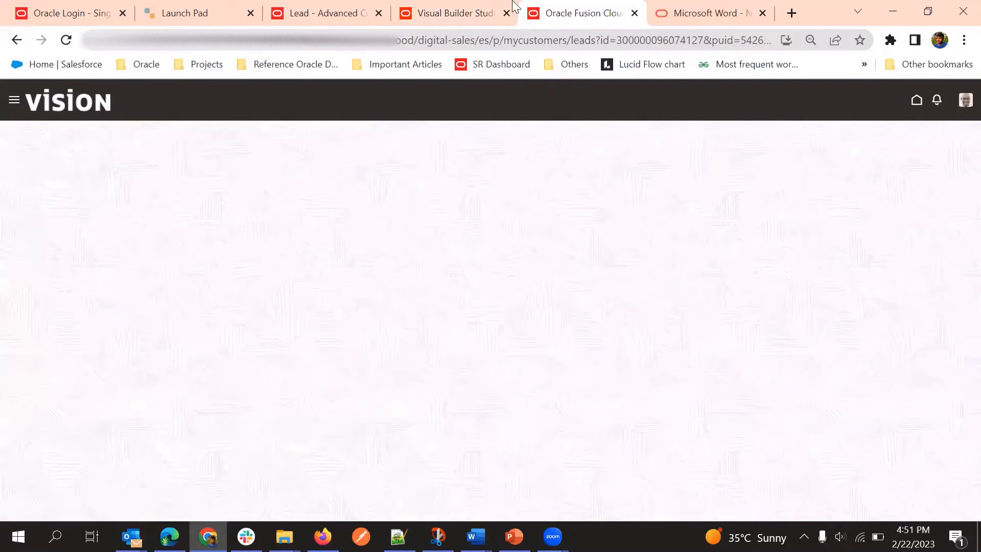
{"action": "left_click", "coordinate": [357, 12]}
{"action": "left_click", "coordinate": [332, 8]}
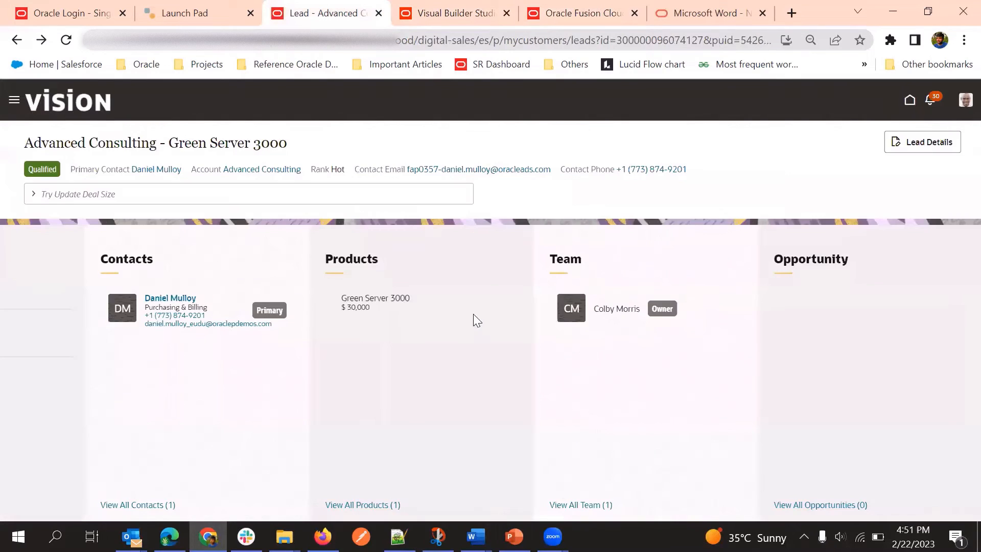
{"action": "left_click", "coordinate": [448, 11]}
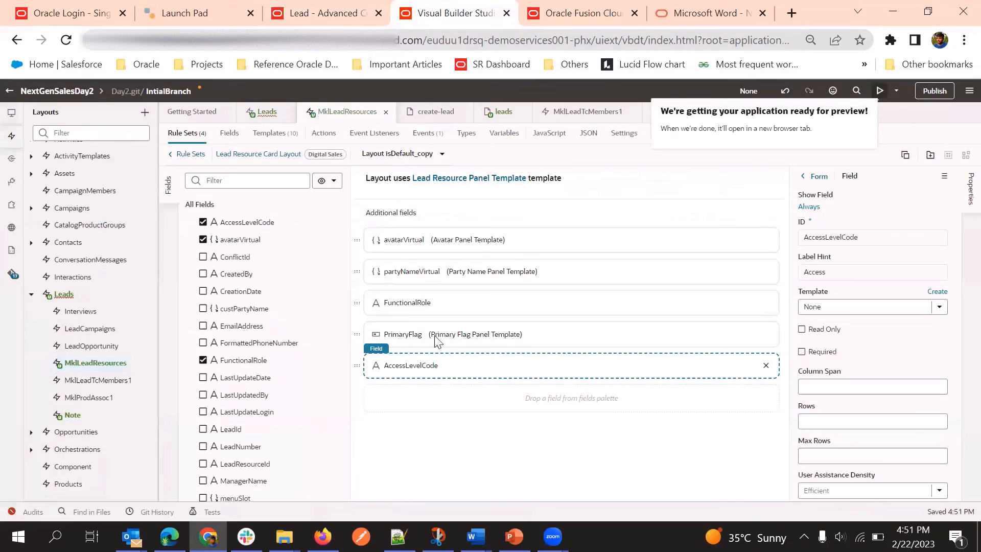
- Duplicate the Lead Resource Create Layout's built-in isDefault6 rule as isDefault6_copy, including its layout, and open the copied layout
{"action": "left_click", "coordinate": [190, 154]}
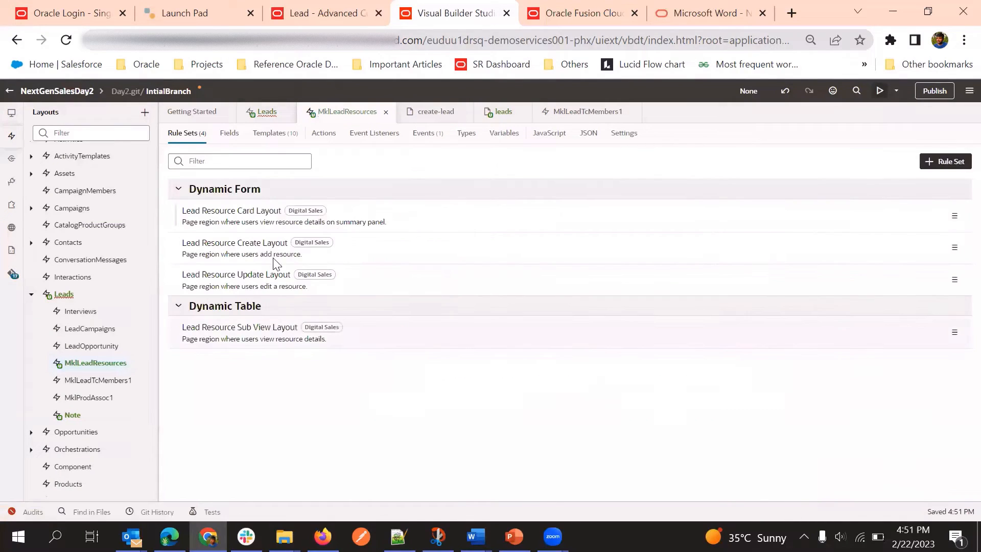
{"action": "left_click", "coordinate": [268, 244]}
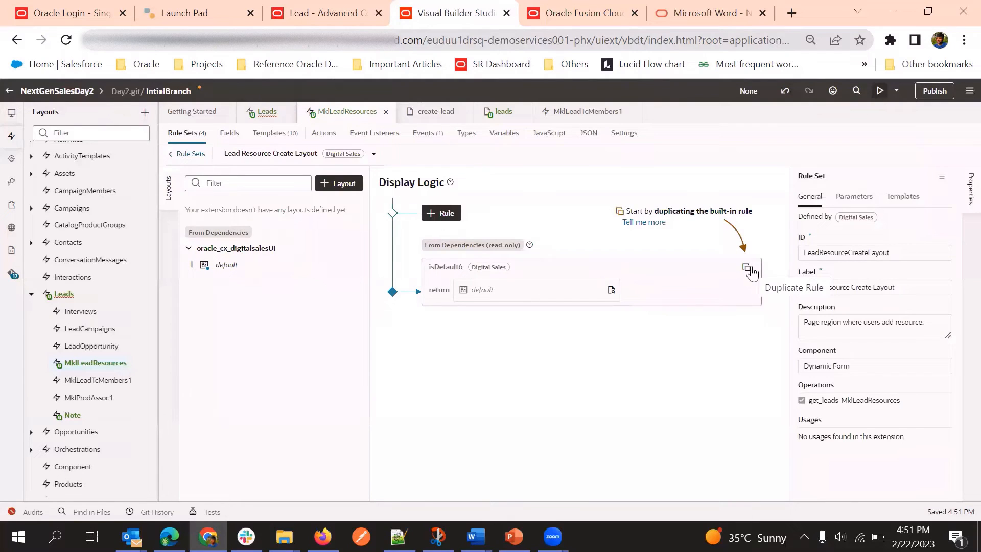
{"action": "left_click", "coordinate": [752, 269]}
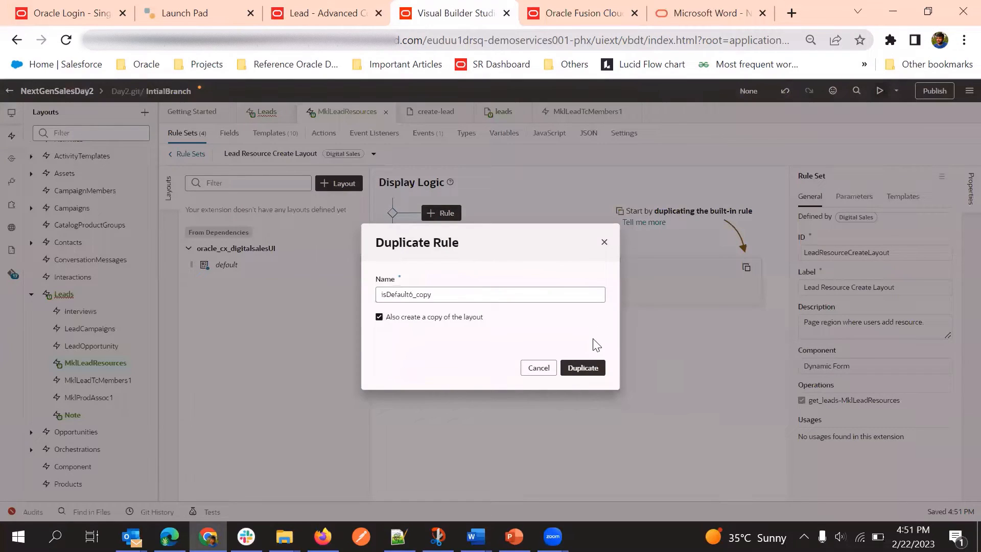
{"action": "left_click", "coordinate": [583, 369]}
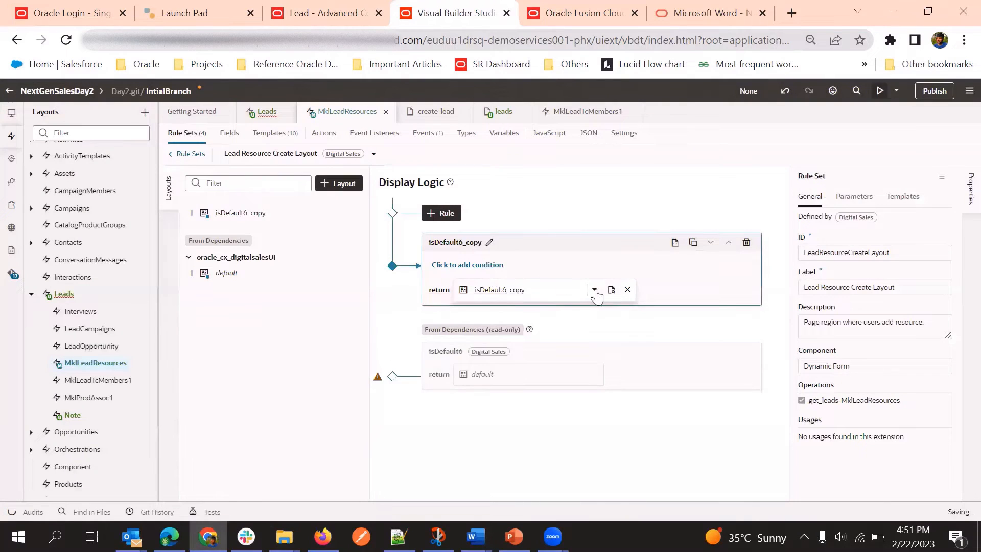
{"action": "left_click", "coordinate": [612, 291]}
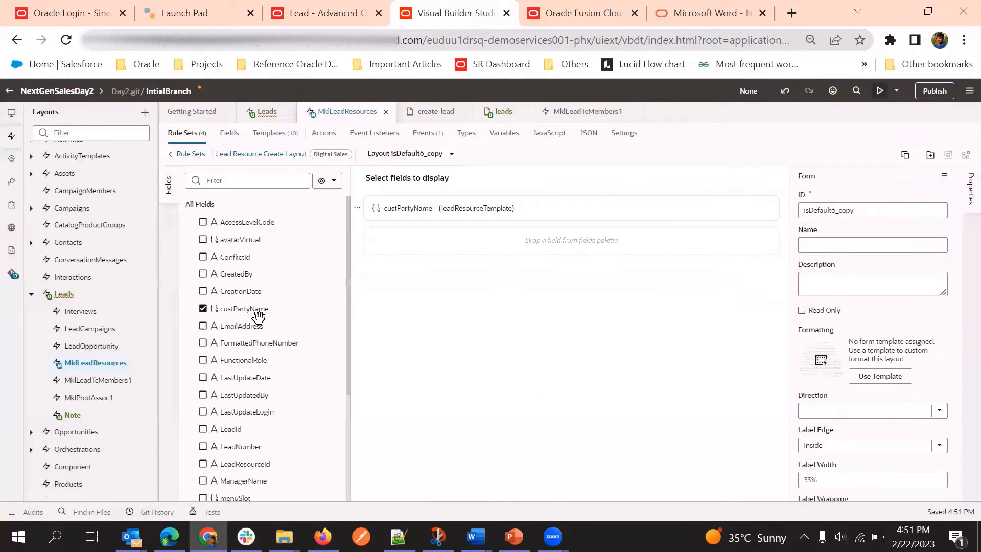
- Add the Name and PrimaryFlag fields to the isDefault6_copy create layout
{"action": "scroll", "coordinate": [258, 317], "scroll_direction": "down", "scroll_amount": 4}
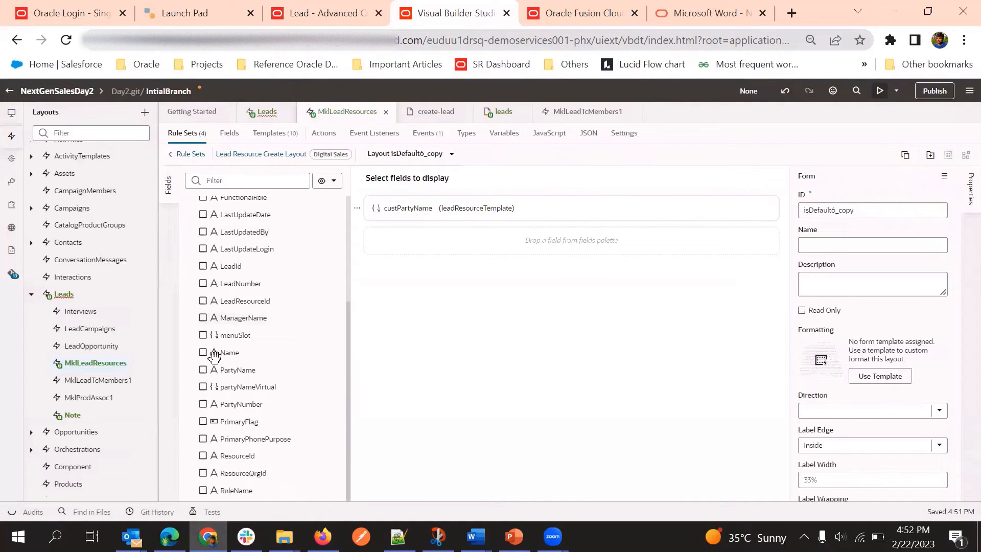
{"action": "left_click", "coordinate": [213, 353]}
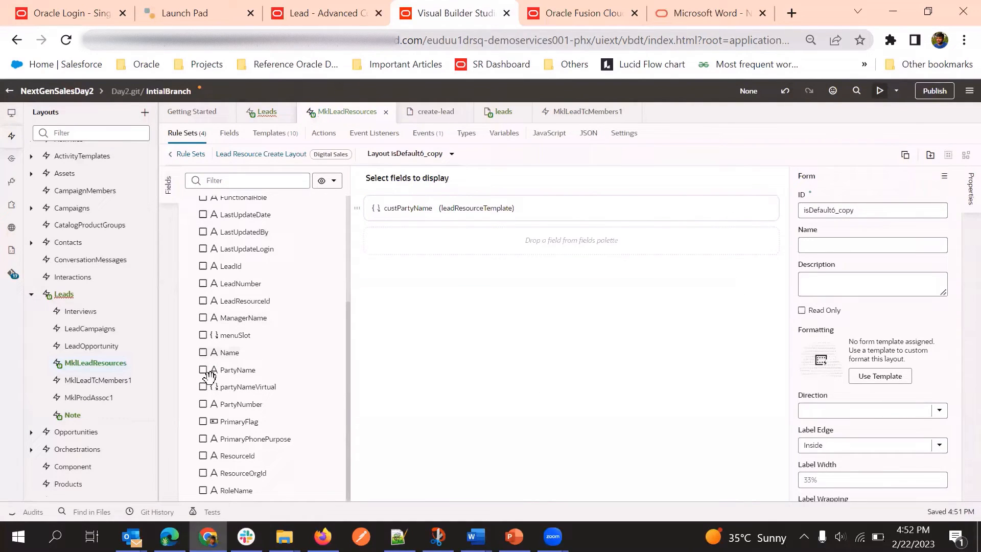
{"action": "left_click", "coordinate": [209, 422]}
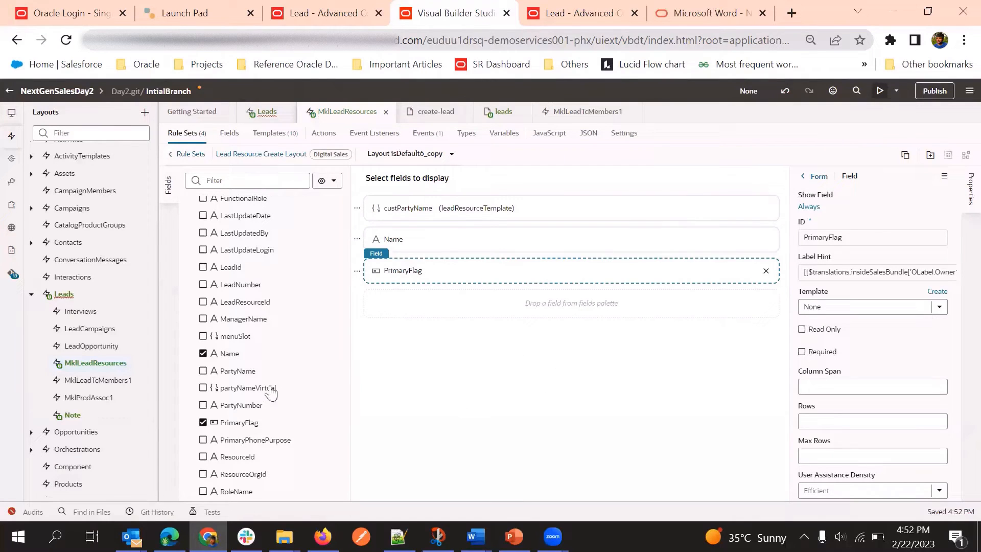
- Add the AccessLevelCode and FunctionalRole fields to the isDefault6_copy create layout and start a preview of the application
{"action": "scroll", "coordinate": [242, 390], "scroll_direction": "up", "scroll_amount": 3}
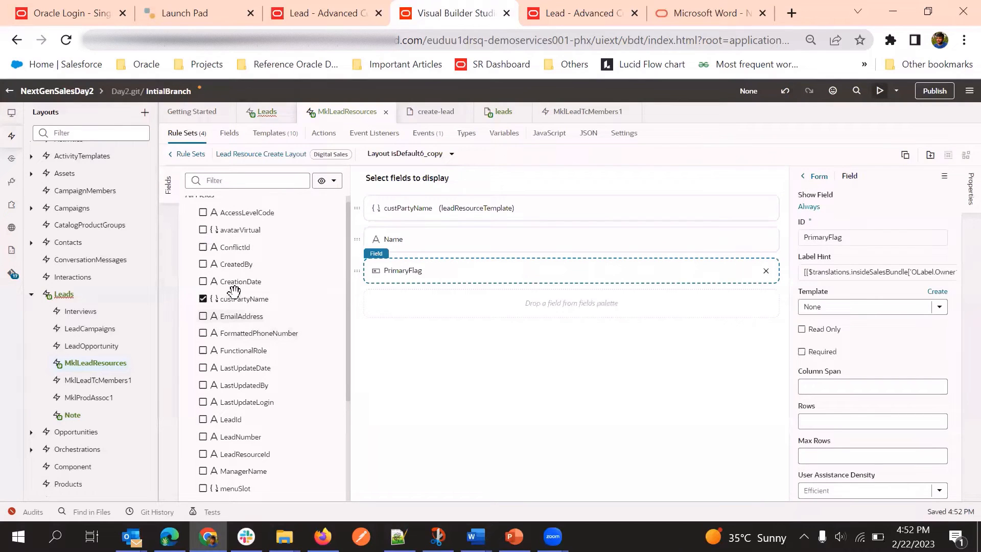
{"action": "scroll", "coordinate": [230, 275], "scroll_direction": "down", "scroll_amount": 1}
{"action": "scroll", "coordinate": [207, 353], "scroll_direction": "up", "scroll_amount": 2}
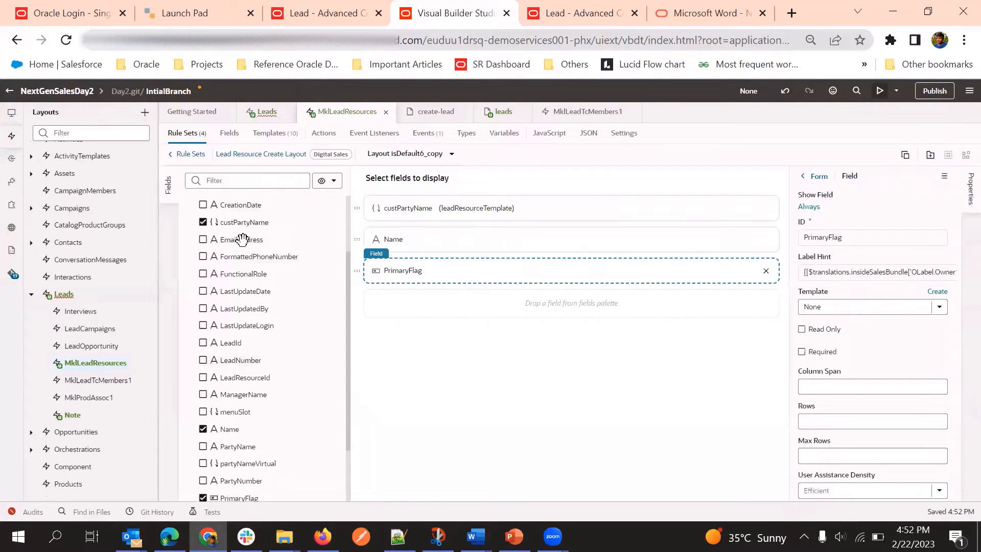
{"action": "left_click", "coordinate": [203, 222]}
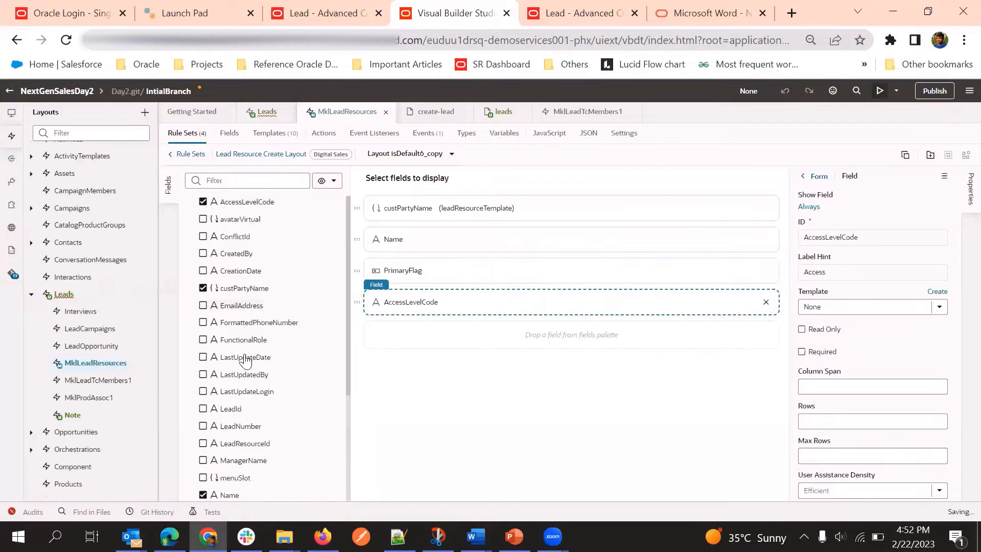
{"action": "scroll", "coordinate": [225, 357], "scroll_direction": "down", "scroll_amount": 3}
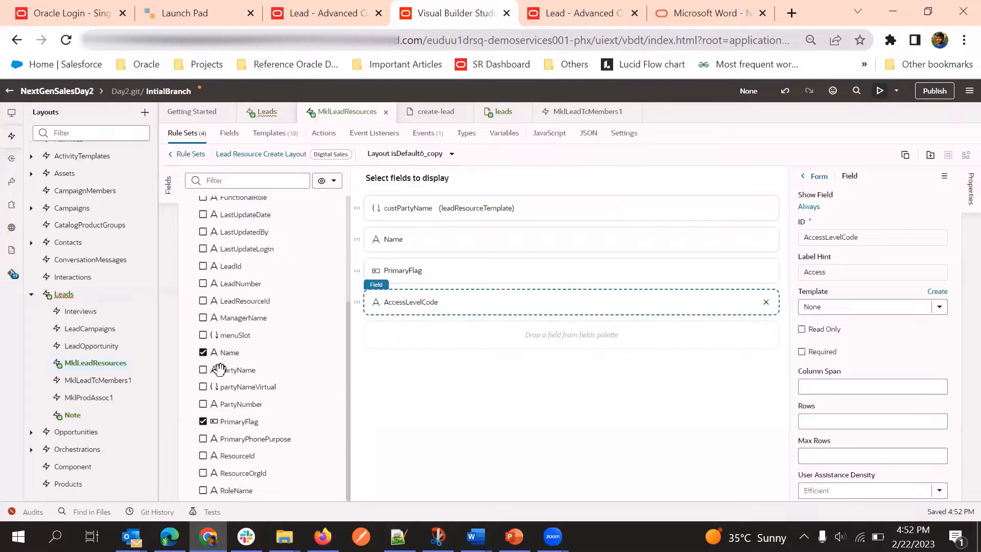
{"action": "scroll", "coordinate": [230, 352], "scroll_direction": "up", "scroll_amount": 1}
{"action": "scroll", "coordinate": [226, 359], "scroll_direction": "up", "scroll_amount": 2}
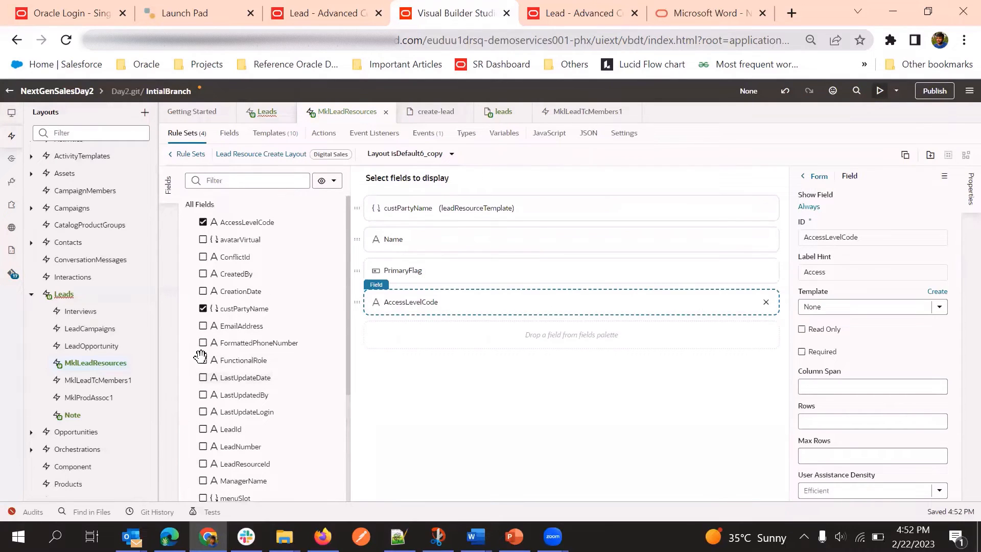
{"action": "left_click", "coordinate": [203, 360]}
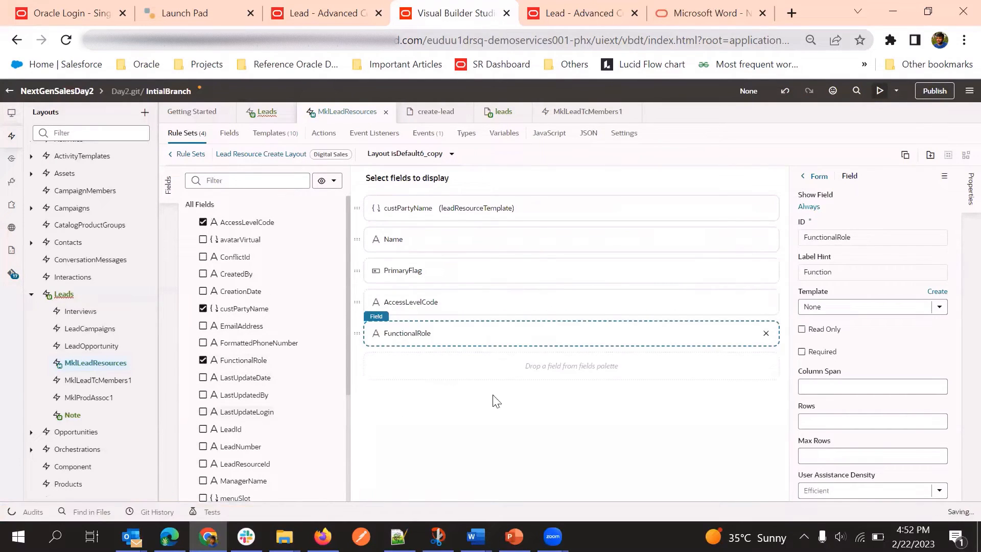
{"action": "left_click", "coordinate": [886, 92]}
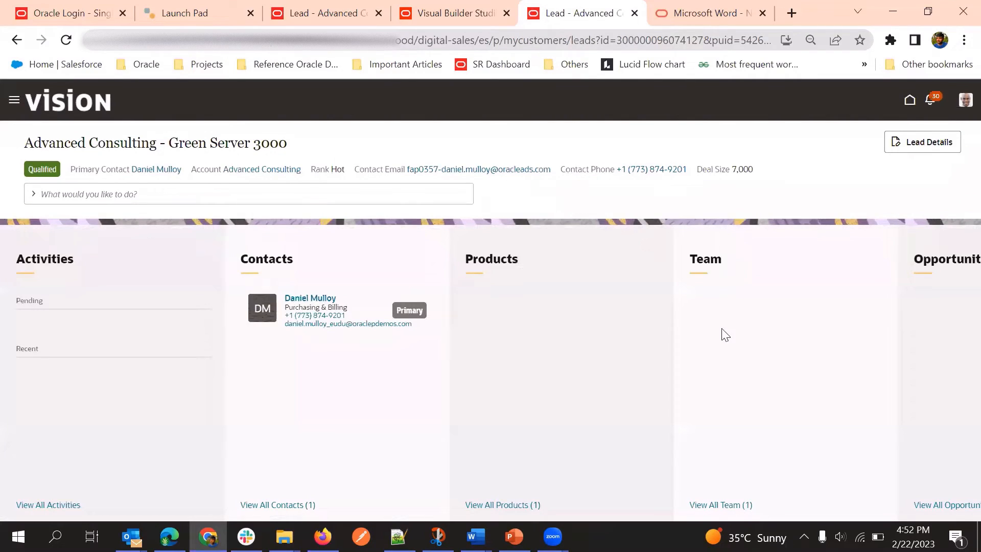
- Find the Add Team Members action from the previewed lead's overview and open its form
{"action": "left_click", "coordinate": [141, 194]}
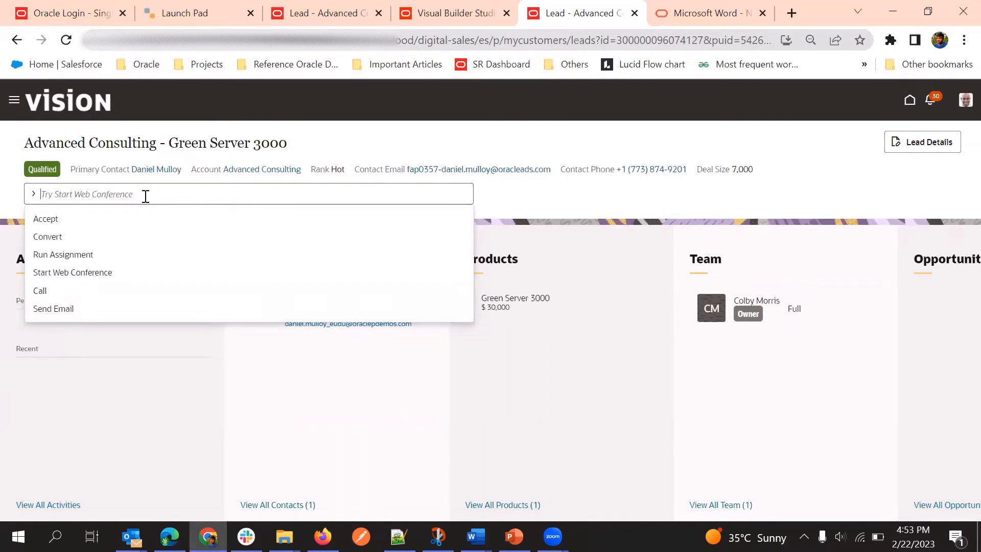
{"action": "type", "text": "A"}
{"action": "key", "text": "BackSpace"}
{"action": "type", "text": "C"}
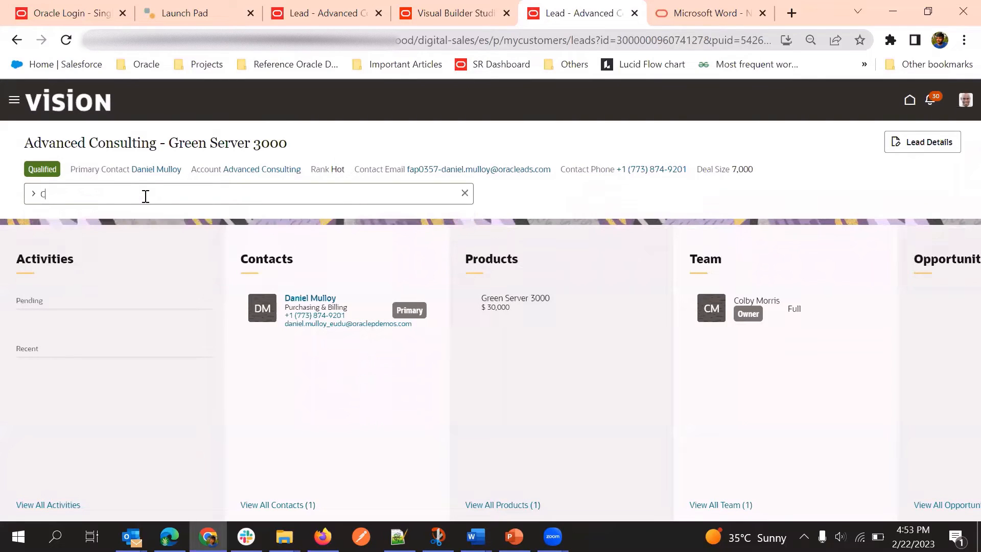
{"action": "key", "text": "BackSpace"}
{"action": "type", "text": "Add Products"}
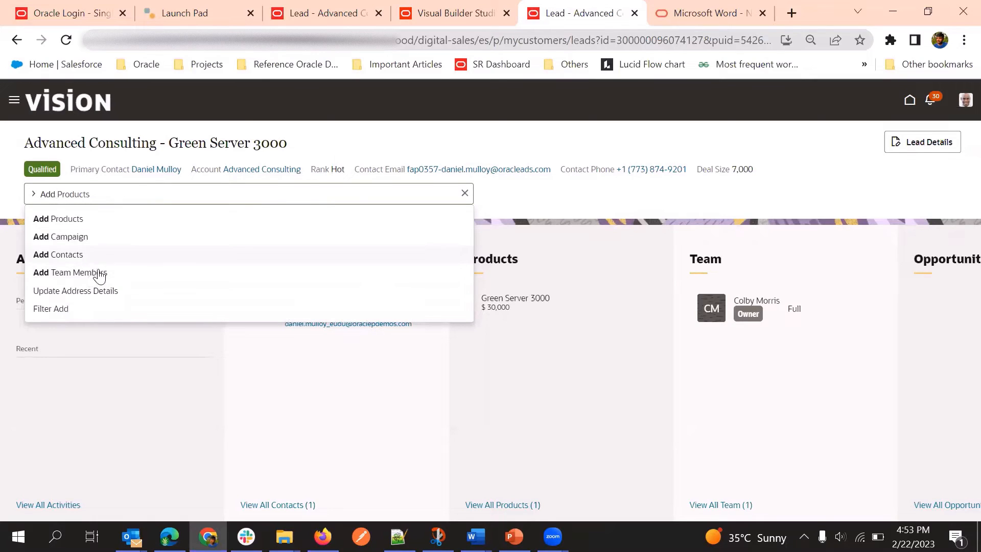
{"action": "left_click", "coordinate": [128, 273]}
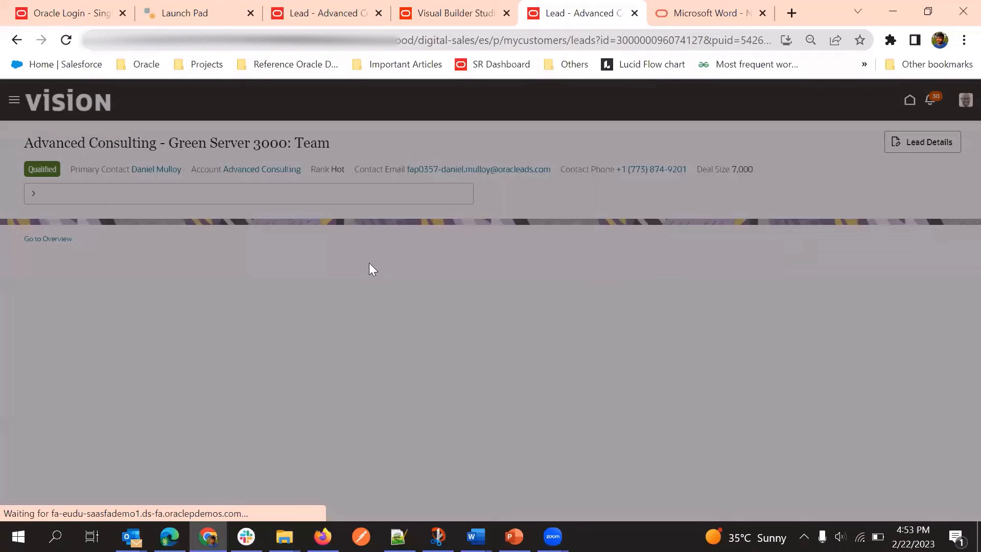
- Add a team member who is not the owner, with Full access and the Executive sponsor function
{"action": "left_click", "coordinate": [432, 234]}
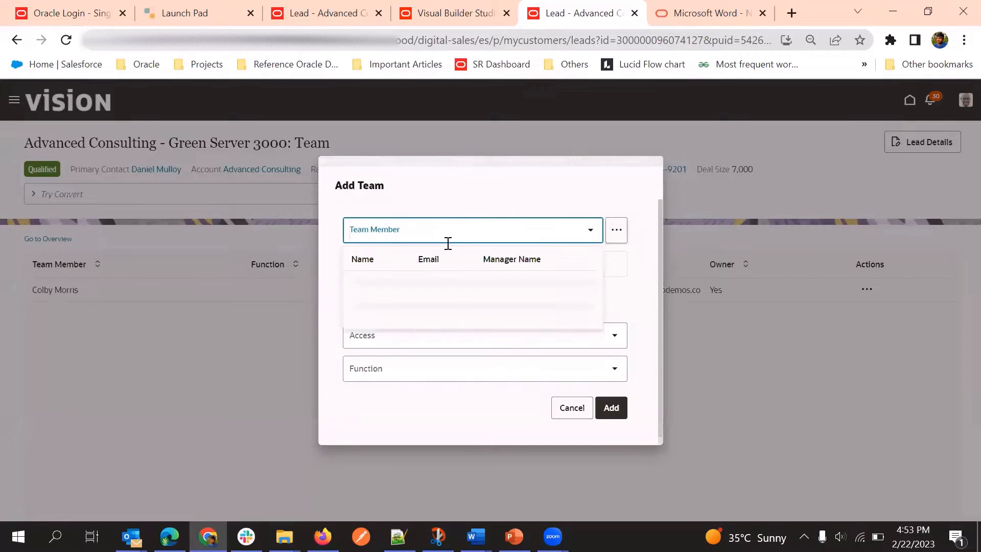
{"action": "left_click", "coordinate": [399, 296]}
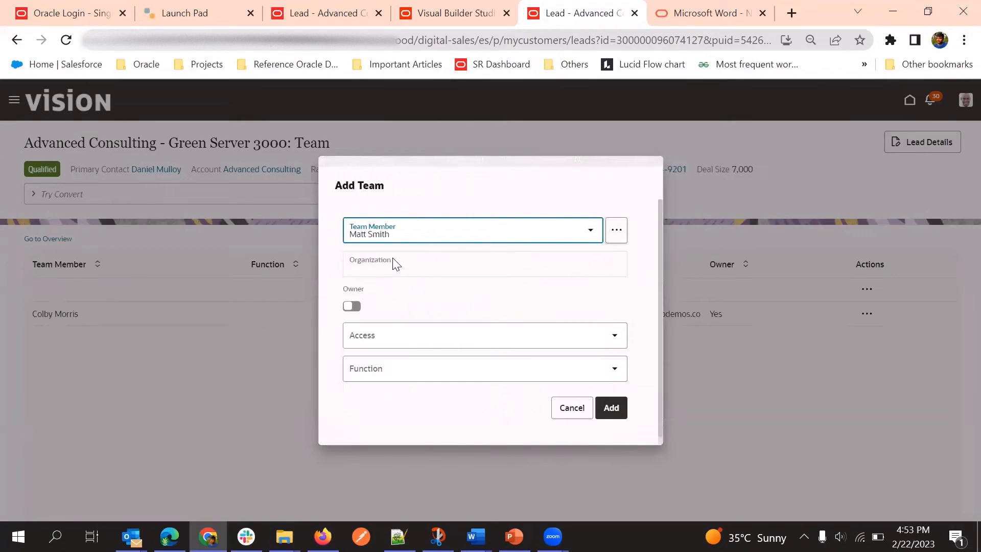
{"action": "left_click", "coordinate": [353, 307]}
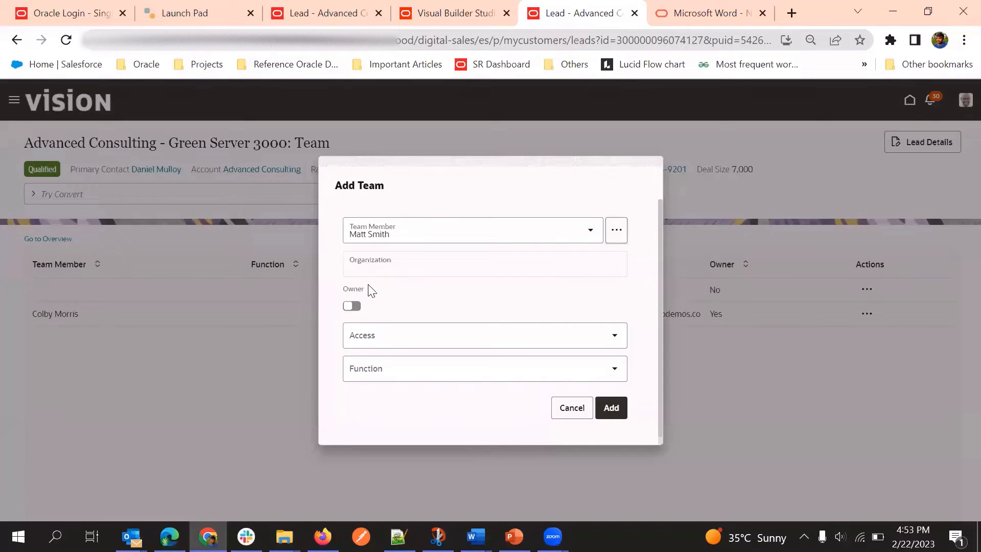
{"action": "left_click", "coordinate": [398, 336]}
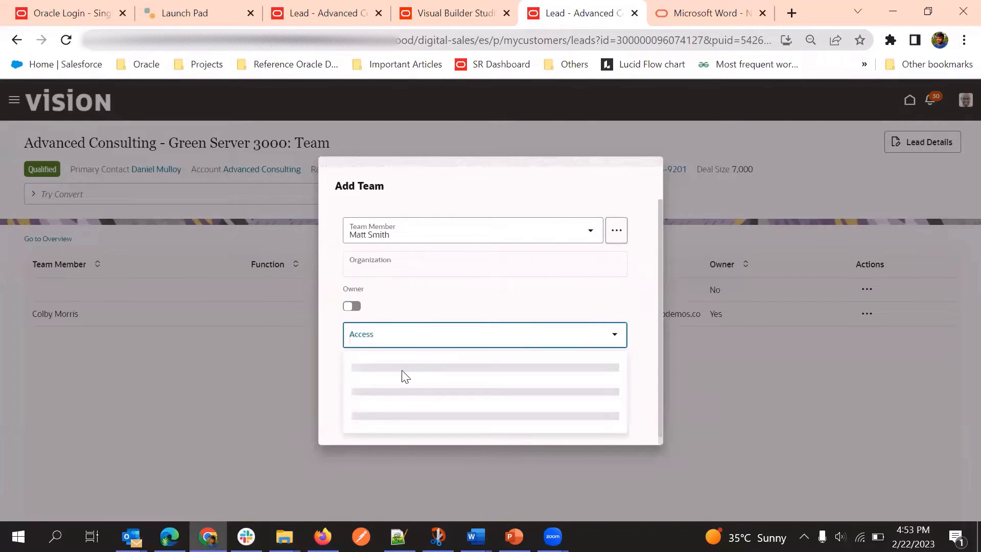
{"action": "left_click", "coordinate": [413, 368]}
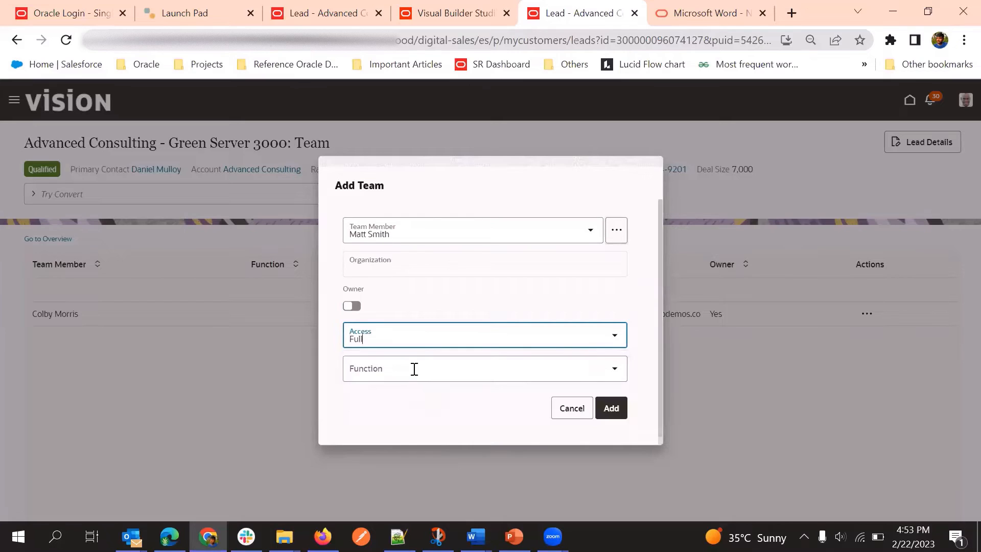
{"action": "left_click", "coordinate": [413, 368]}
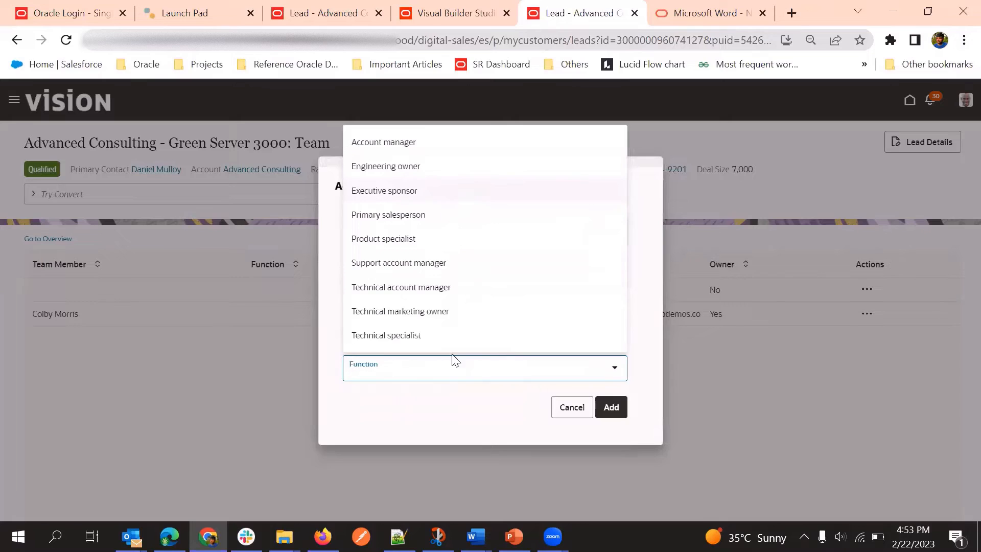
{"action": "left_click", "coordinate": [439, 192]}
{"action": "left_click", "coordinate": [616, 401]}
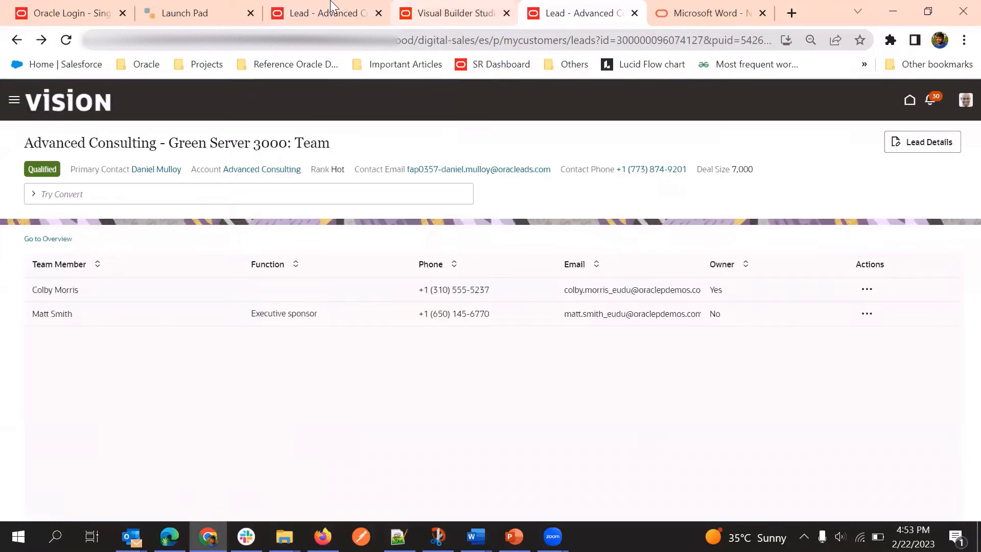
- Compare the Team panel on the live lead page with the one on the previewed lead's overview
{"action": "left_click", "coordinate": [330, 12]}
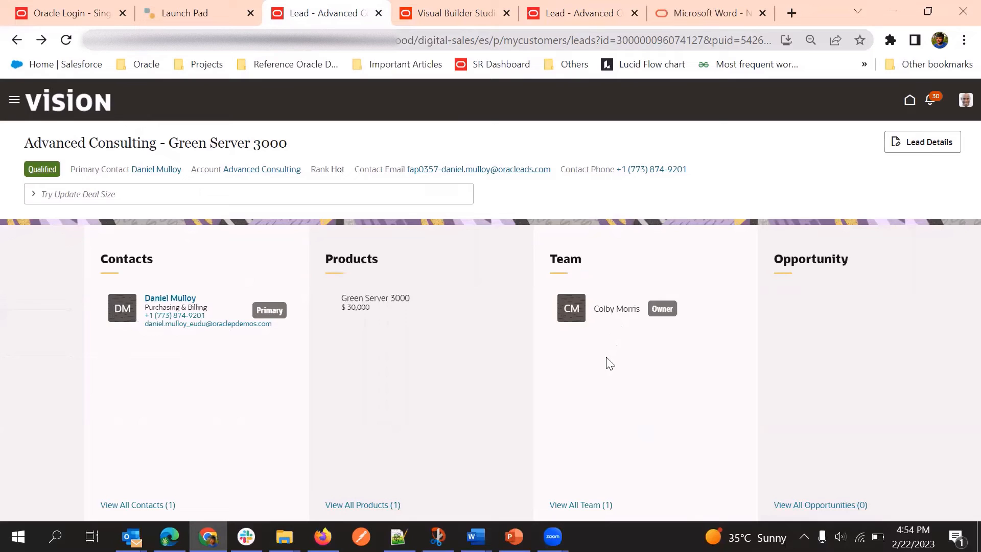
{"action": "left_click", "coordinate": [474, 7]}
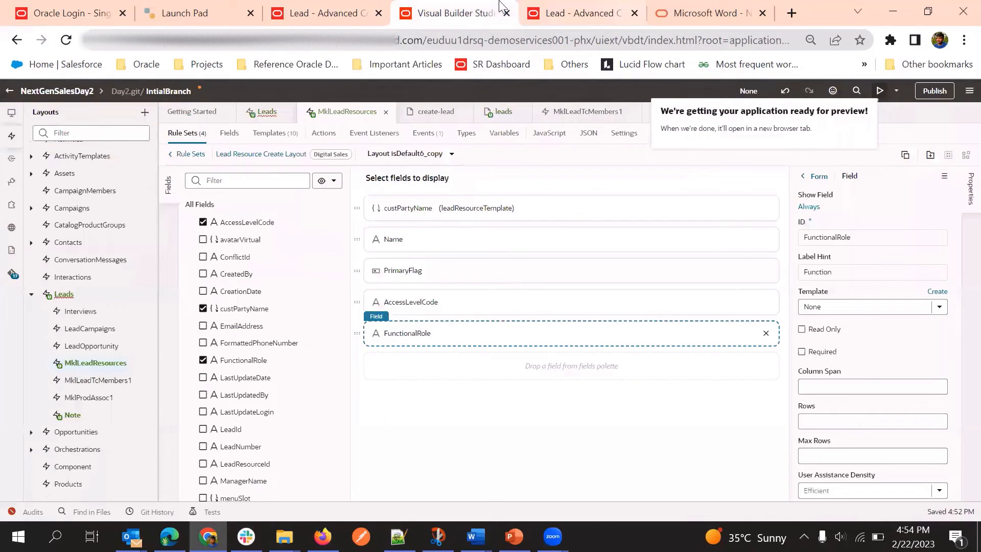
{"action": "key", "text": "ctrl+Tab"}
{"action": "left_click", "coordinate": [58, 237]}
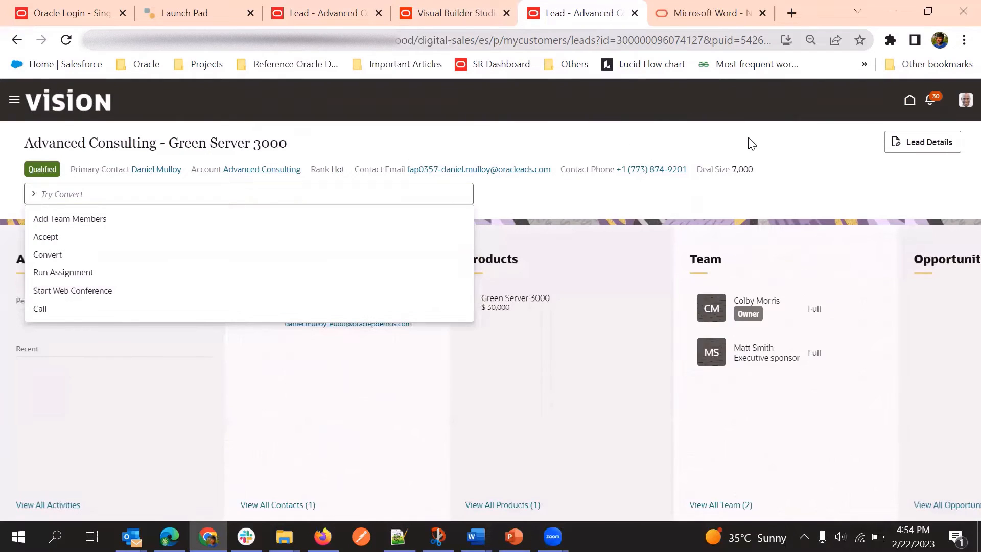
{"action": "left_click", "coordinate": [760, 148]}
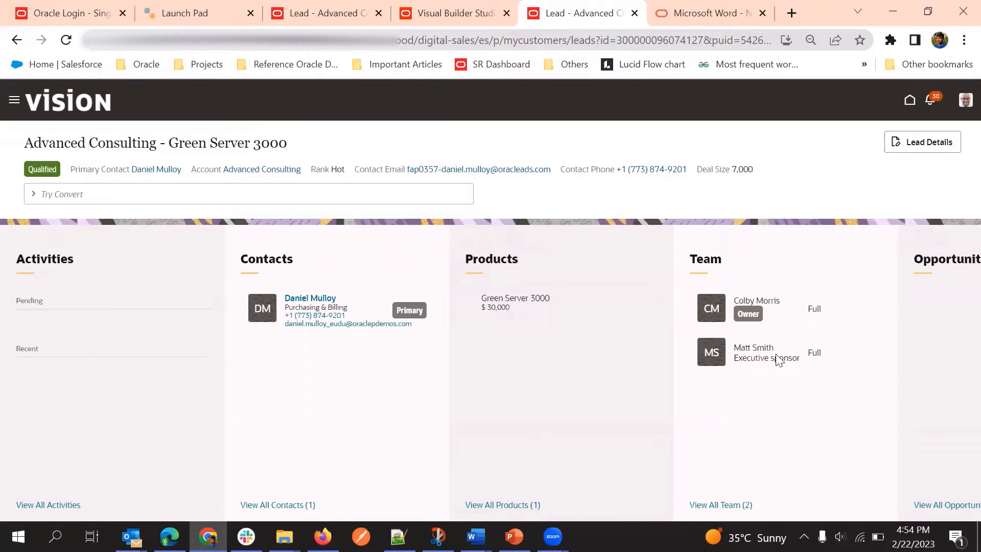
- Return to the MklLeadResources rule set list, and open the lead owner's edit form from the previewed lead's full team list
{"action": "left_click", "coordinate": [488, 7]}
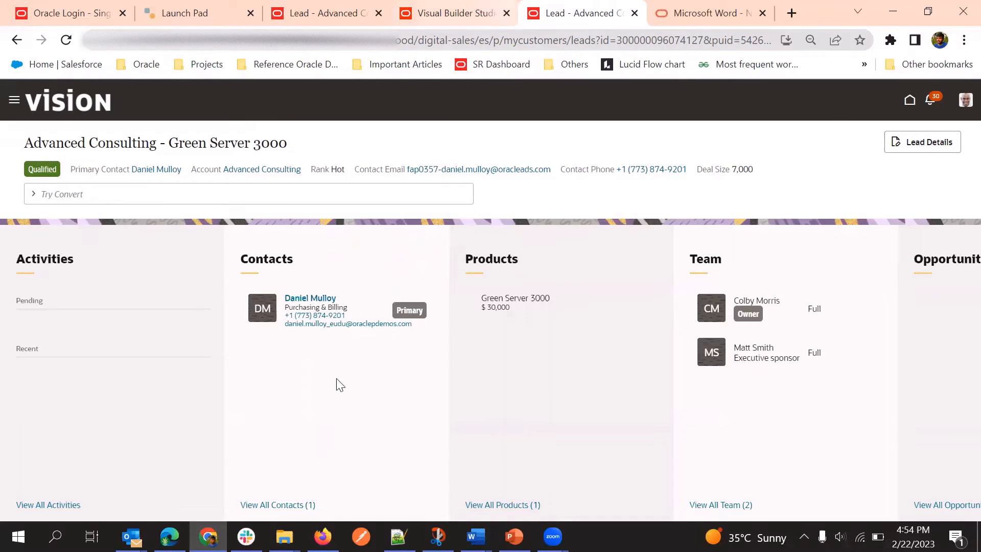
{"action": "left_click", "coordinate": [185, 156]}
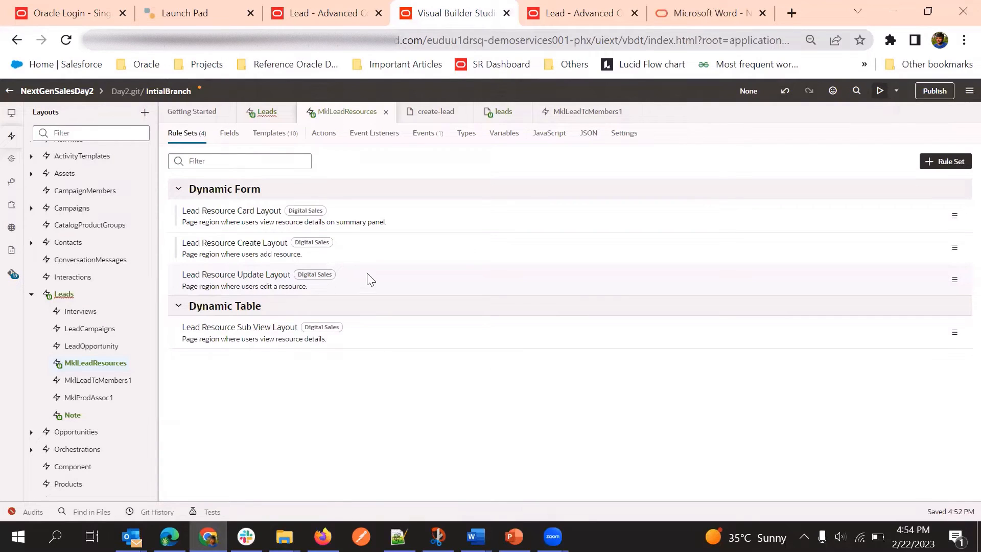
{"action": "left_click", "coordinate": [567, 11]}
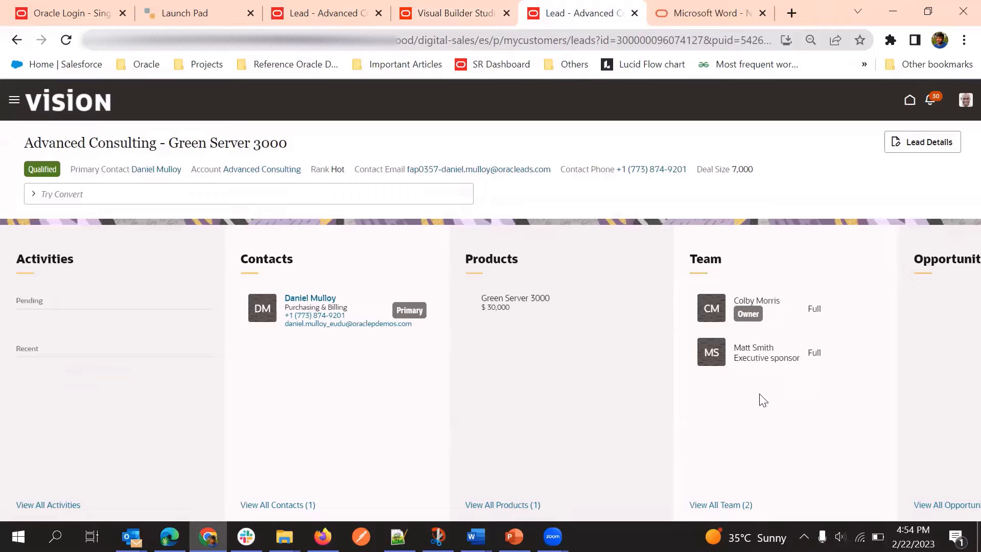
{"action": "left_click", "coordinate": [746, 505]}
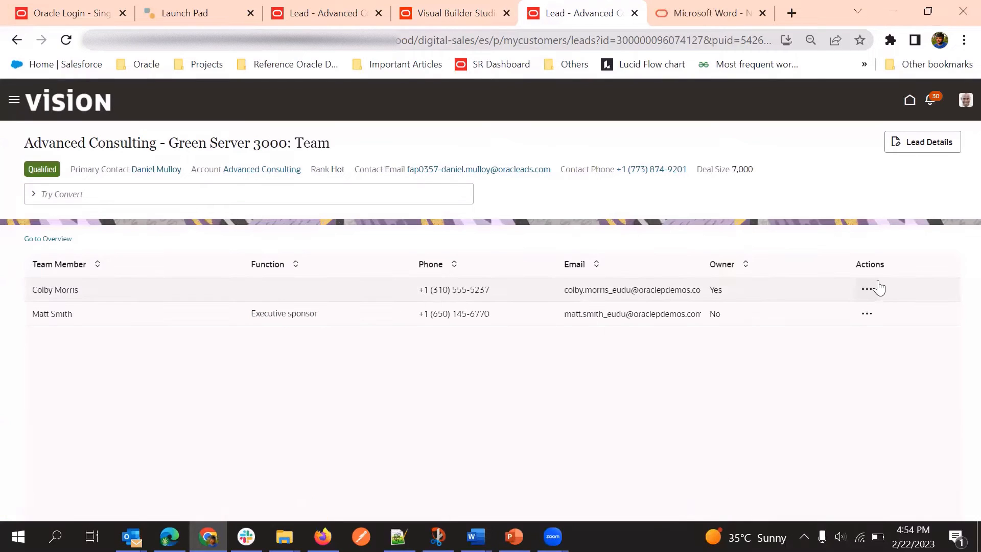
{"action": "left_click", "coordinate": [868, 290]}
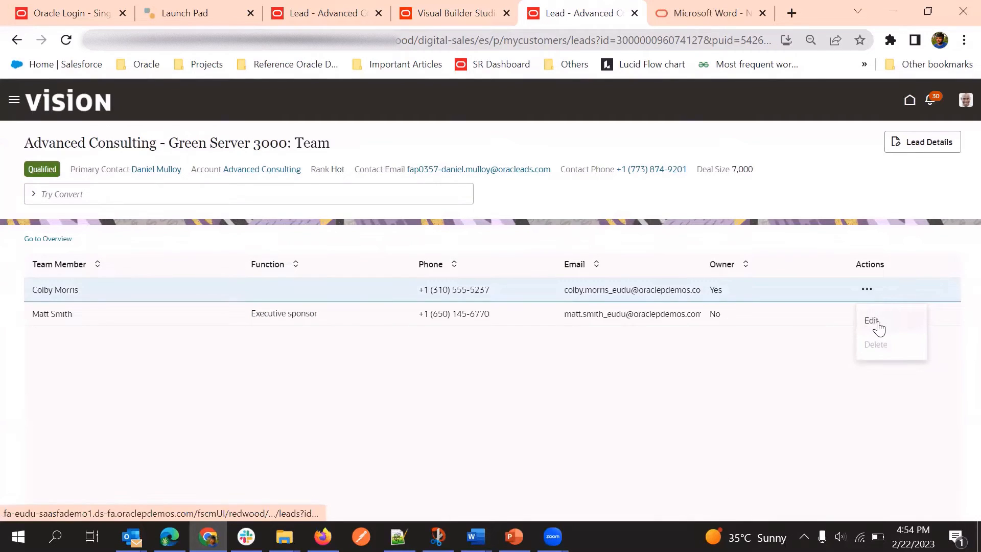
{"action": "left_click", "coordinate": [878, 325]}
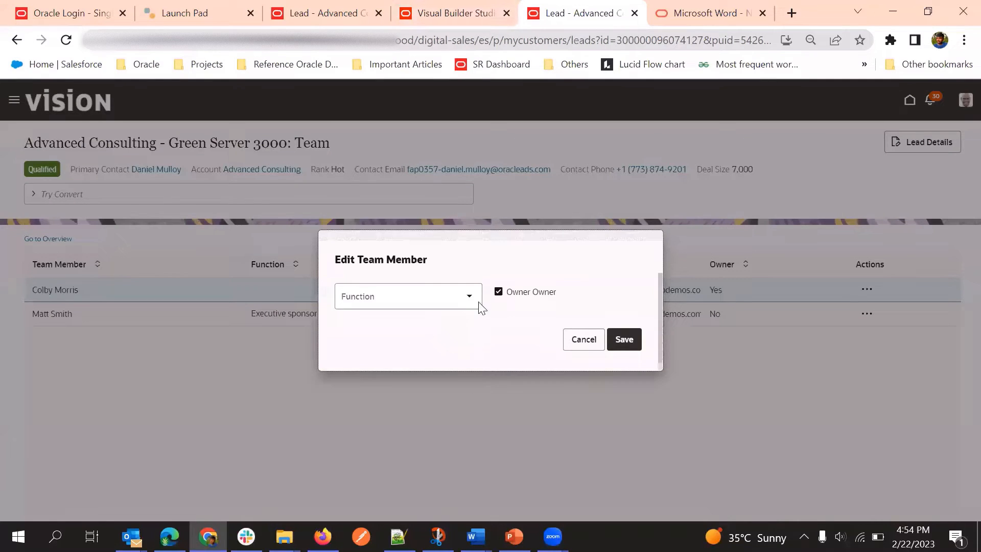
- Duplicate the Lead Resource Update Layout's built-in isDefault3 rule as isDefault3_copy, including its layout, and open the copied layout
{"action": "left_click", "coordinate": [342, 11]}
{"action": "key", "text": "ctrl+Tab"}
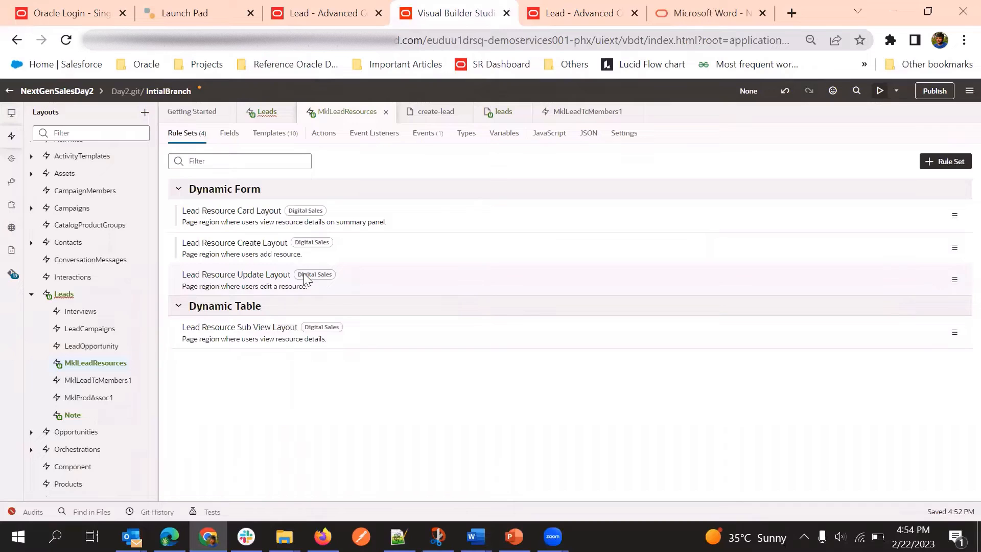
{"action": "left_click", "coordinate": [286, 274]}
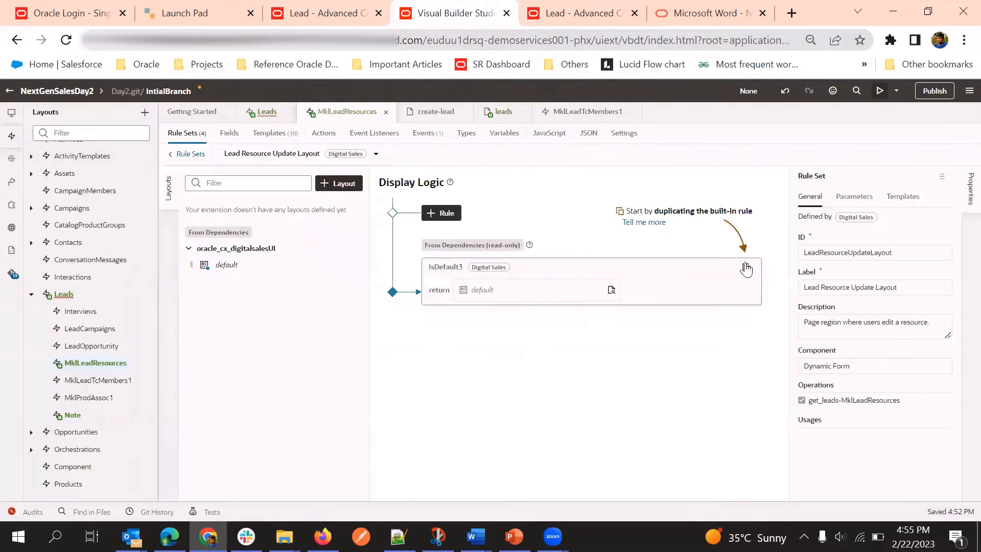
{"action": "left_click", "coordinate": [746, 267]}
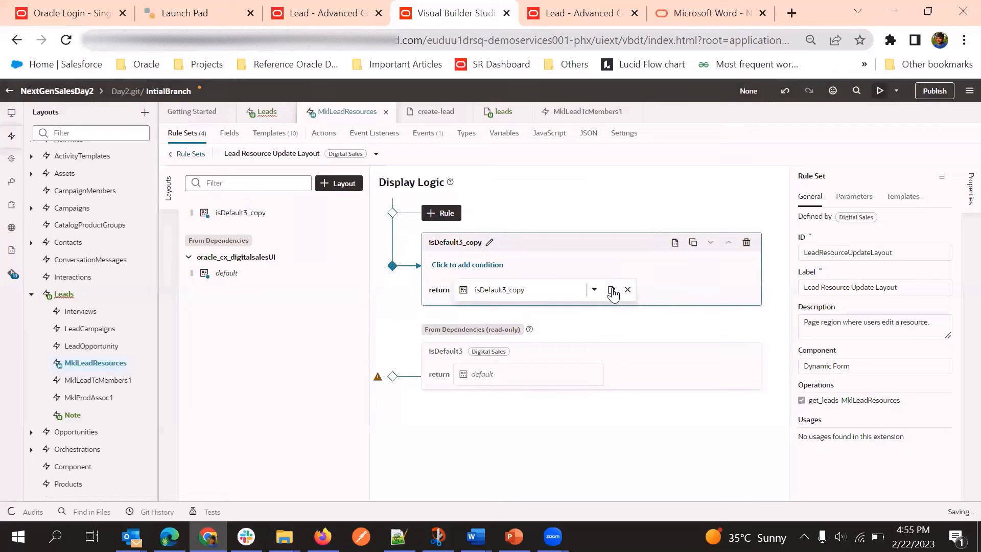
{"action": "left_click", "coordinate": [613, 290]}
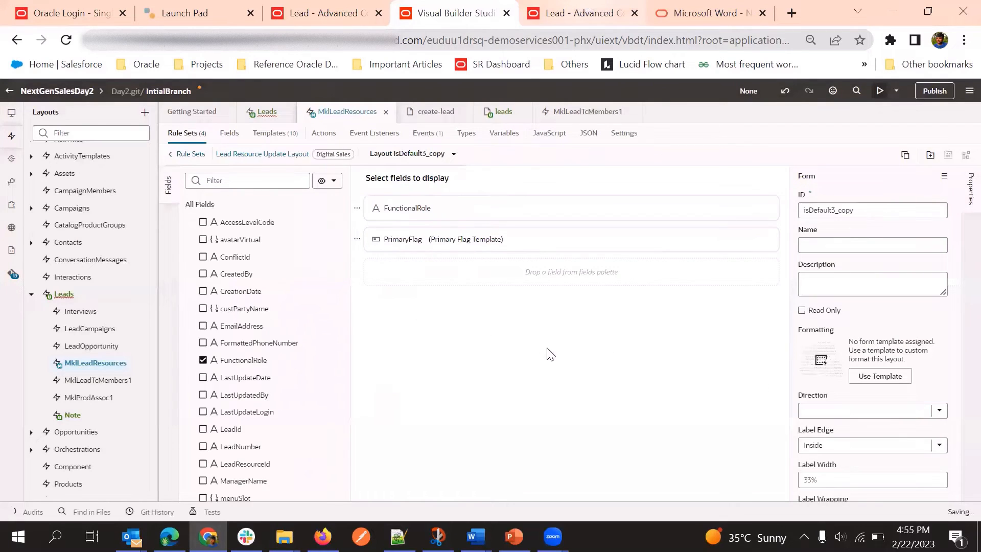
- Compare the fields of the isDefault3_copy update layout with those in the preview's Edit Team Member form
{"action": "key", "text": "ctrl+Tab"}
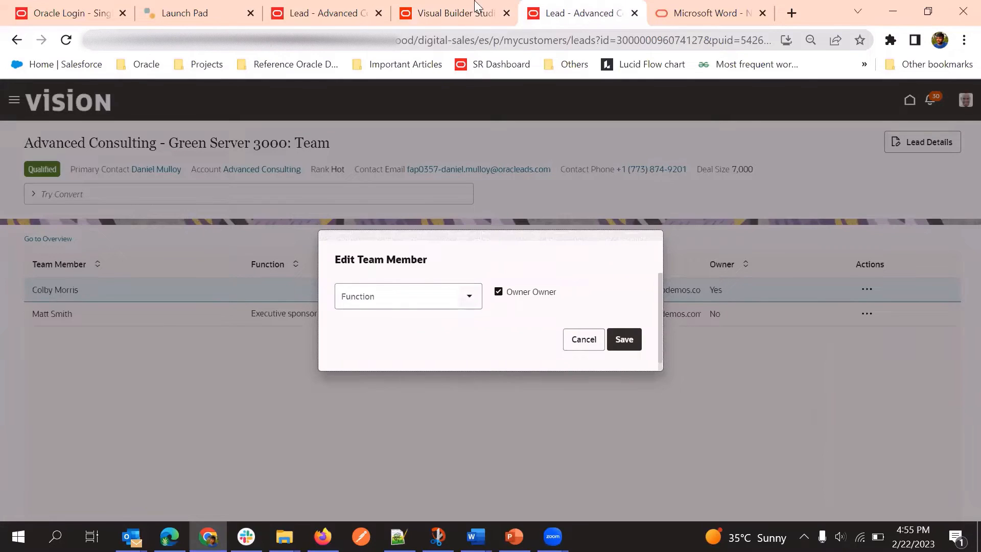
{"action": "left_click", "coordinate": [433, 12]}
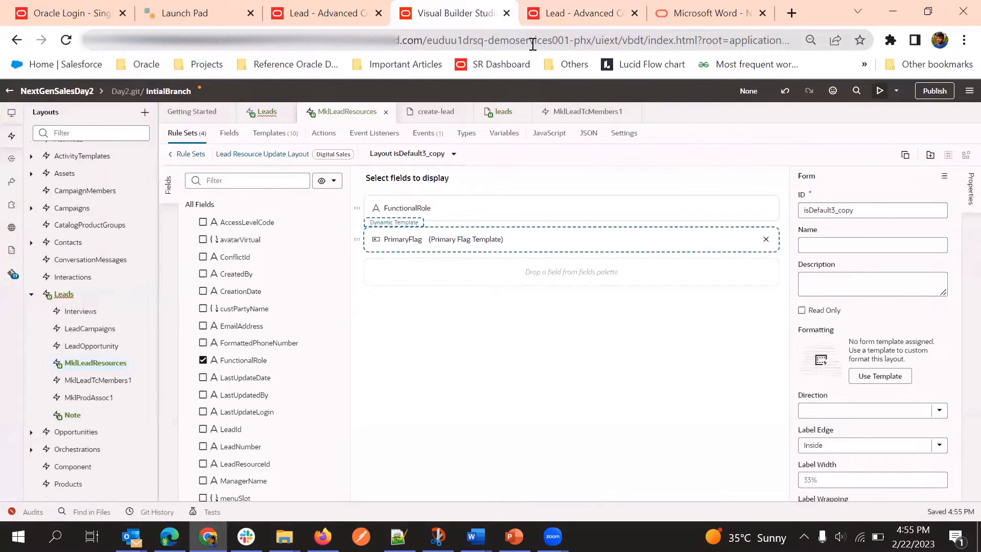
{"action": "left_click", "coordinate": [572, 9]}
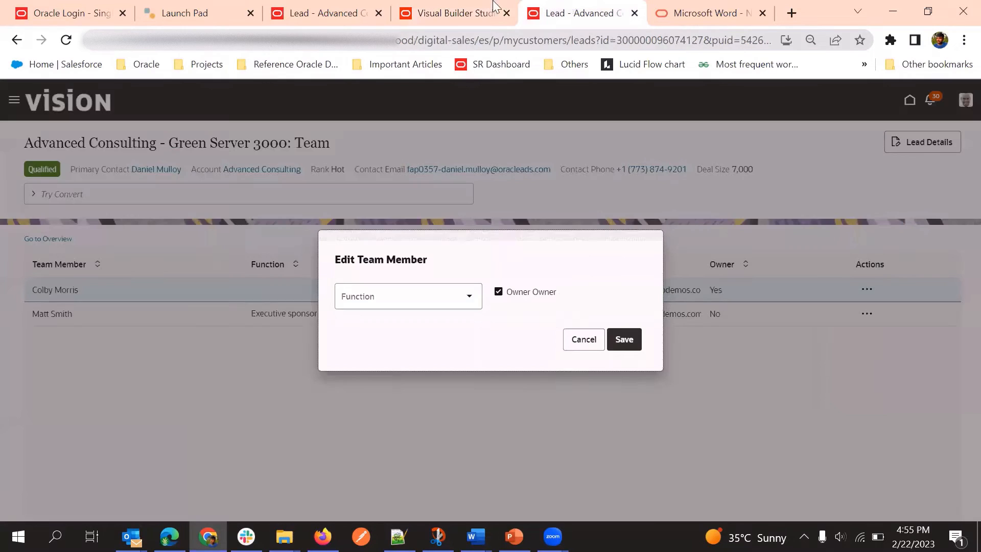
- Leave the copied update layout for the MklLeadResources rule set list, and dismiss the Edit Team Member form in the previewed lead
{"action": "left_click", "coordinate": [466, 10]}
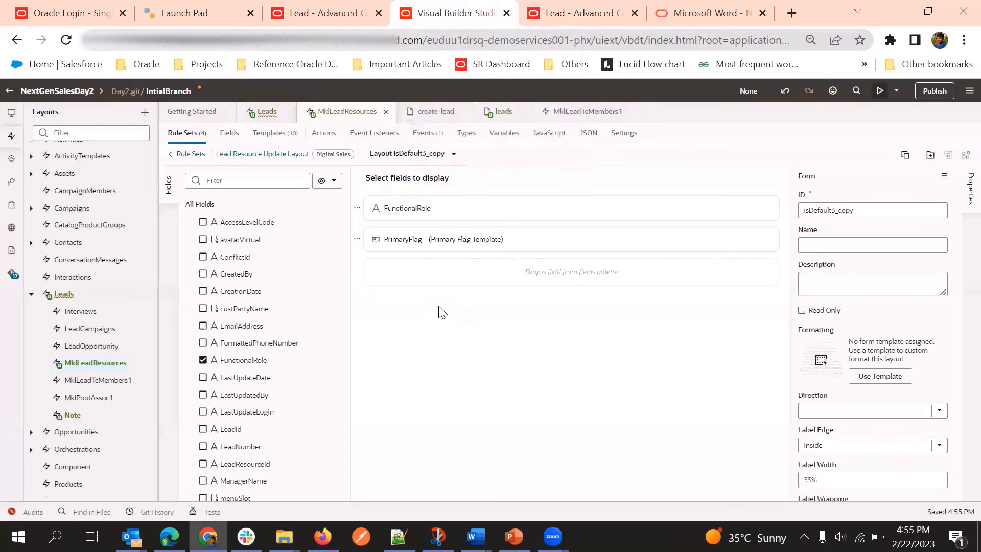
{"action": "left_click", "coordinate": [189, 155]}
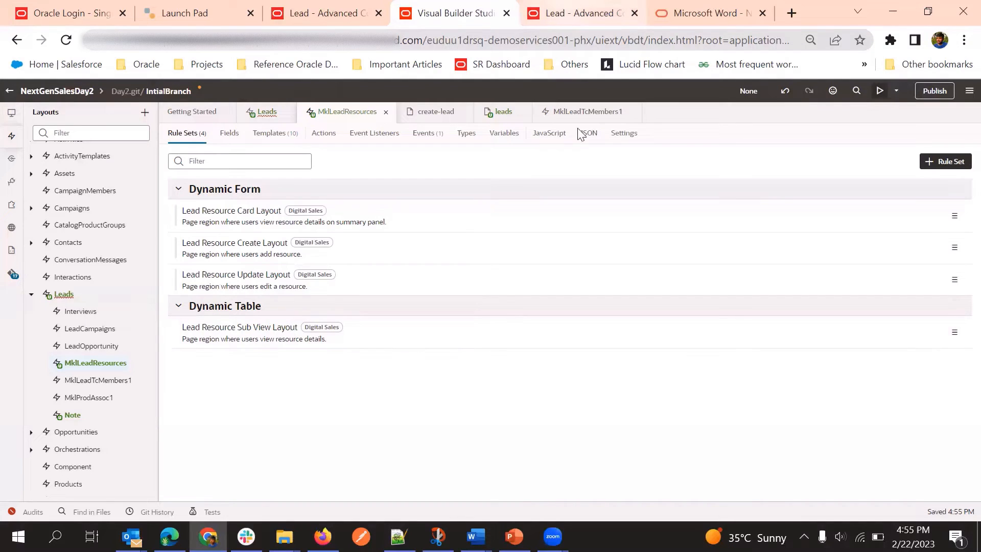
{"action": "left_click", "coordinate": [573, 9]}
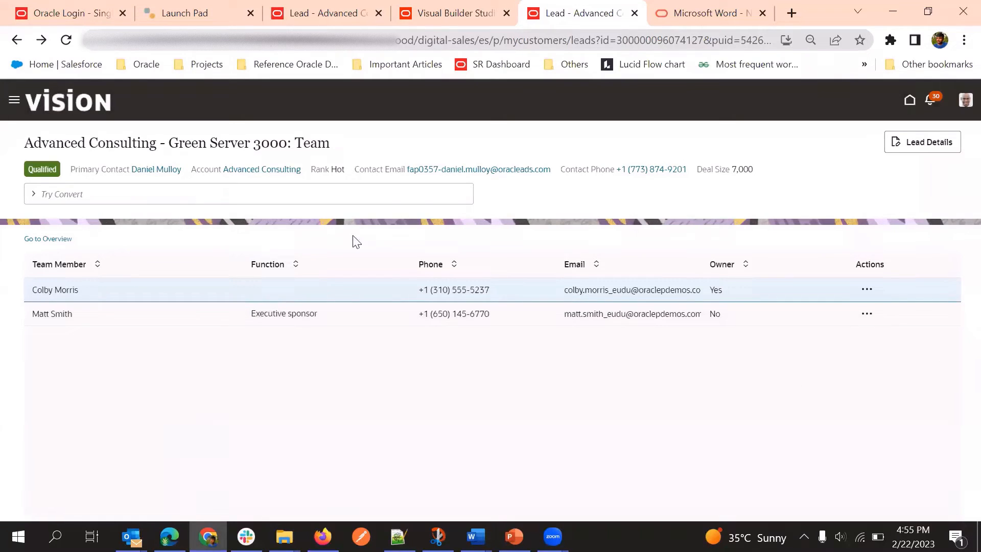
- Compare the previewed lead's full team table and the live lead page with the rule sets listed for MklLeadResources
{"action": "left_click", "coordinate": [352, 7]}
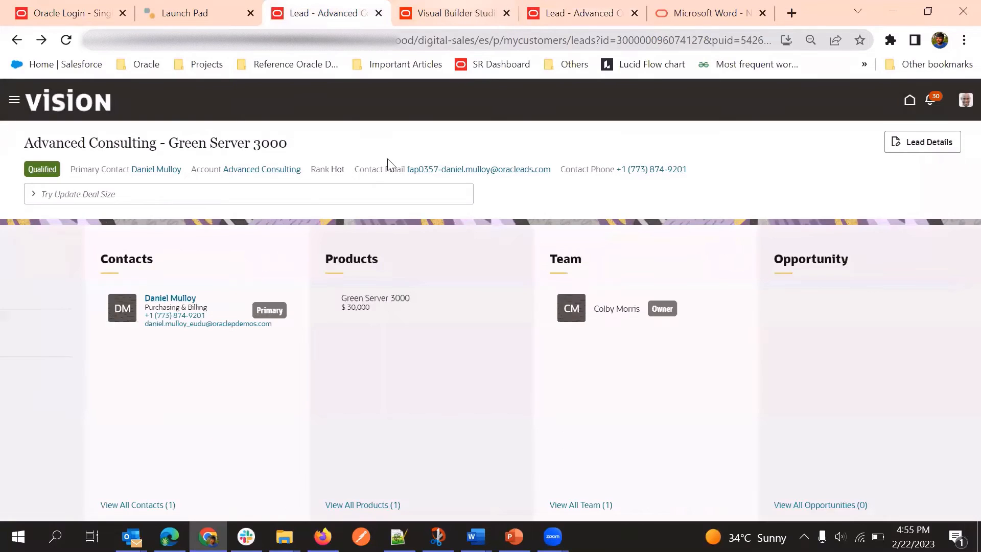
{"action": "key", "text": "ctrl+Tab"}
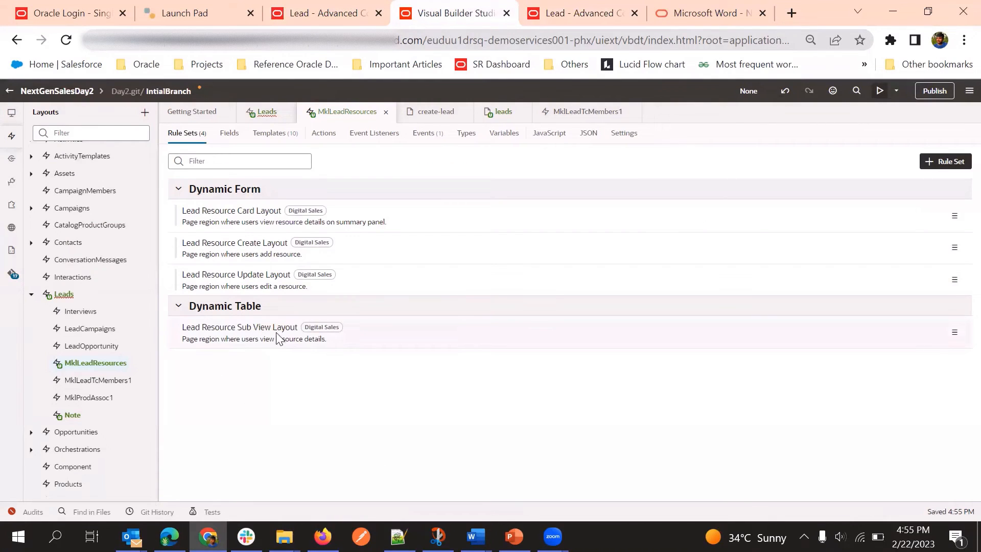
{"action": "left_click", "coordinate": [588, 10]}
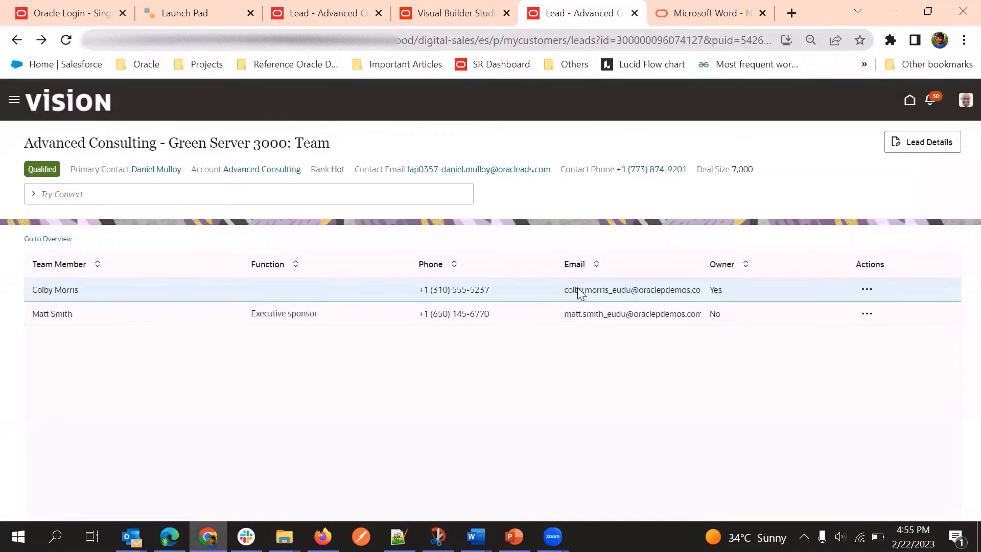
{"action": "left_click", "coordinate": [457, 10]}
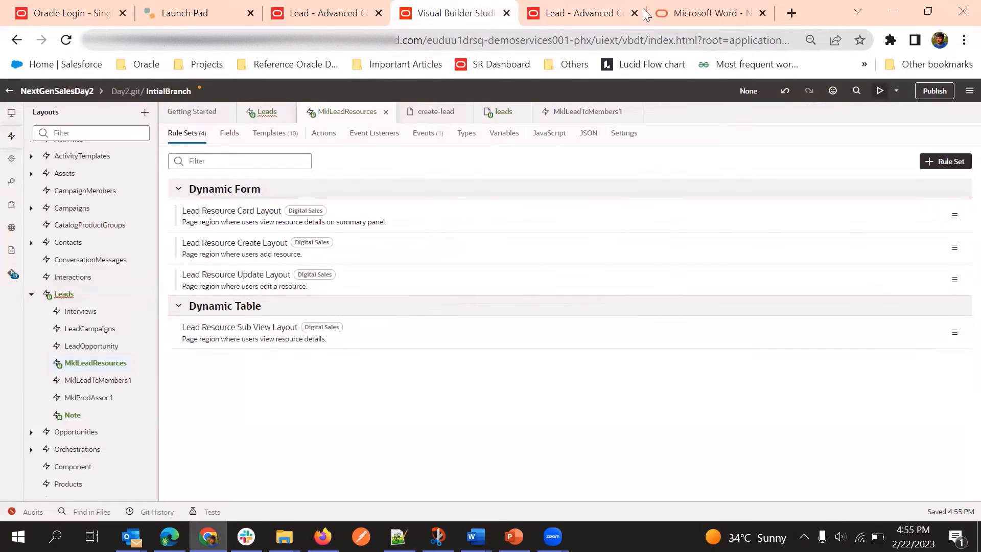
{"action": "left_click", "coordinate": [665, 12]}
{"action": "left_click", "coordinate": [545, 6]}
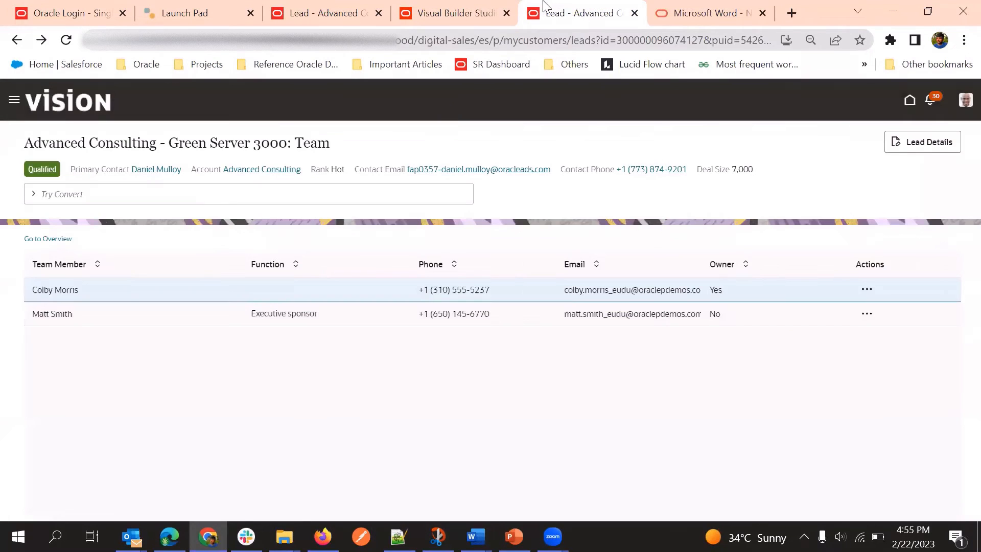
{"action": "left_click", "coordinate": [453, 6]}
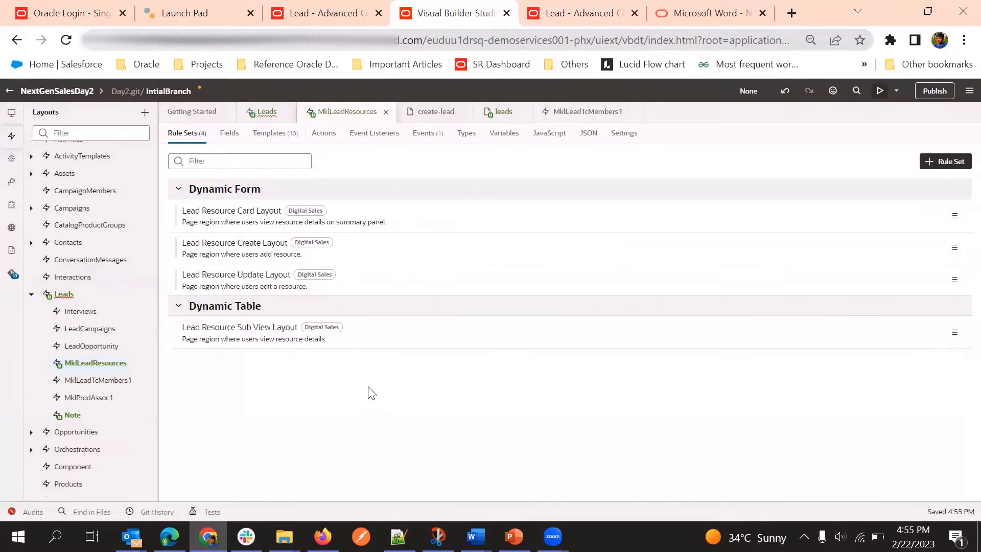
- Duplicate the Lead Resource Sub View Layout's built-in isDefault2 rule as isDefault2_copy, including its layout, and open the copied layout
{"action": "left_click", "coordinate": [257, 341]}
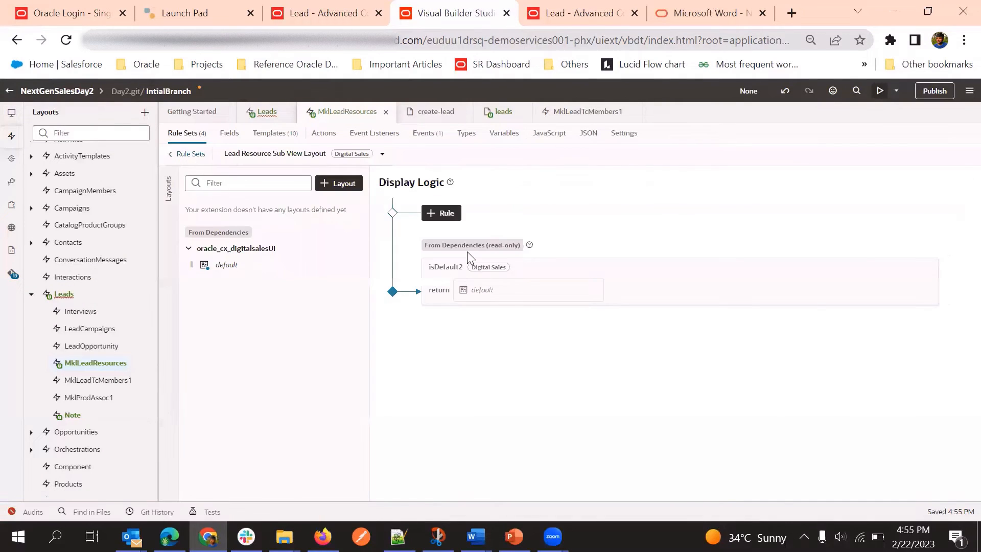
{"action": "left_click", "coordinate": [747, 267]}
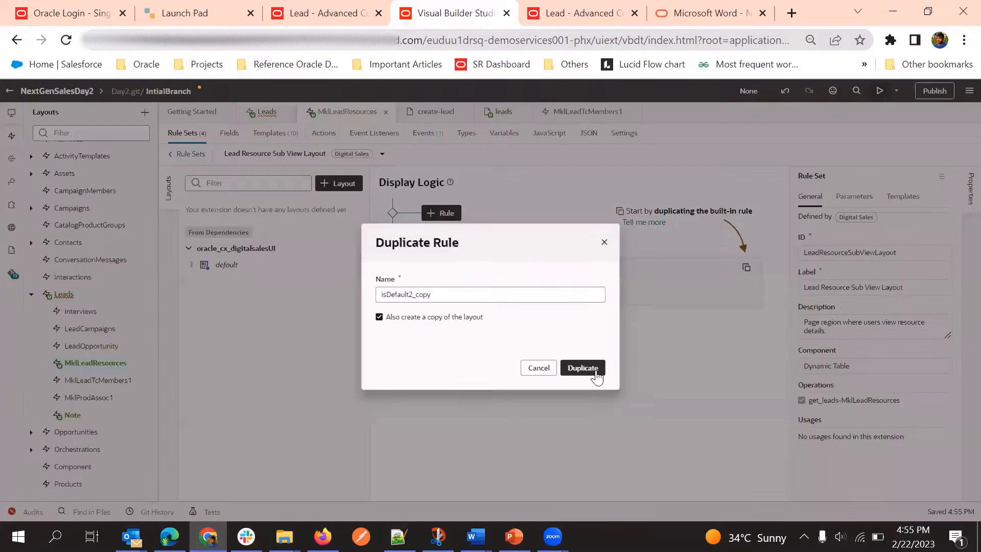
{"action": "left_click", "coordinate": [583, 368]}
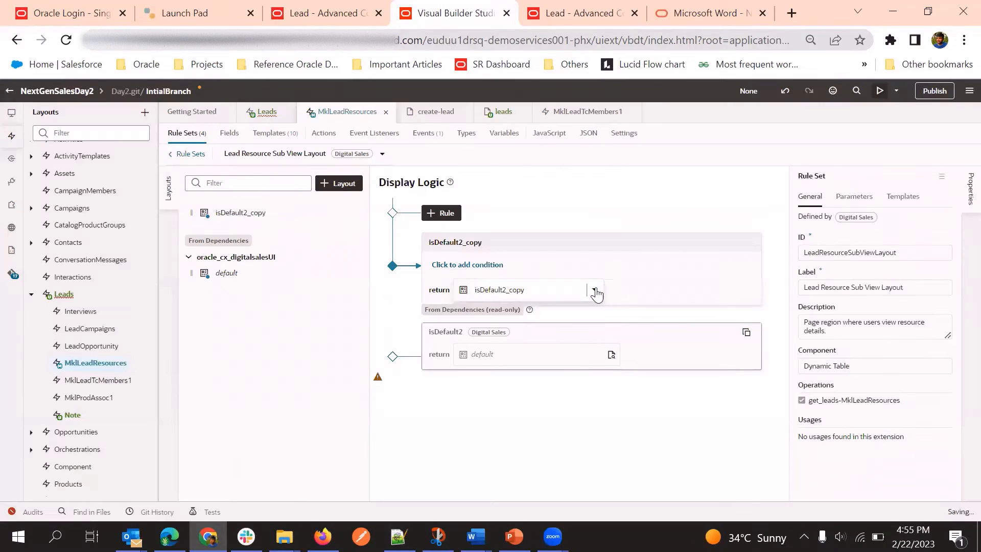
{"action": "left_click", "coordinate": [613, 288]}
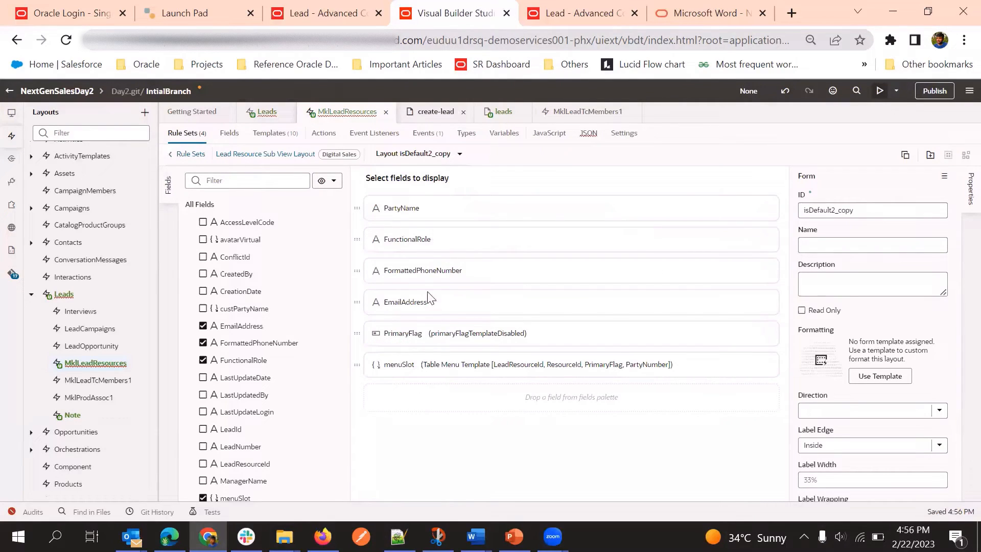
- Leave the copied layout and open the Leads object's rule sets, and return the previewed lead to its overview
{"action": "left_click", "coordinate": [191, 154]}
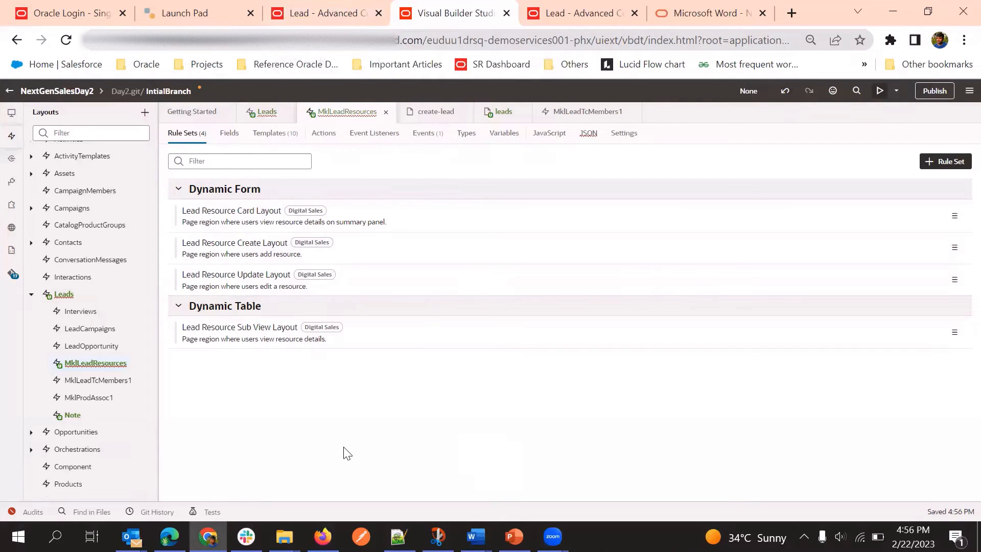
{"action": "left_click", "coordinate": [62, 296]}
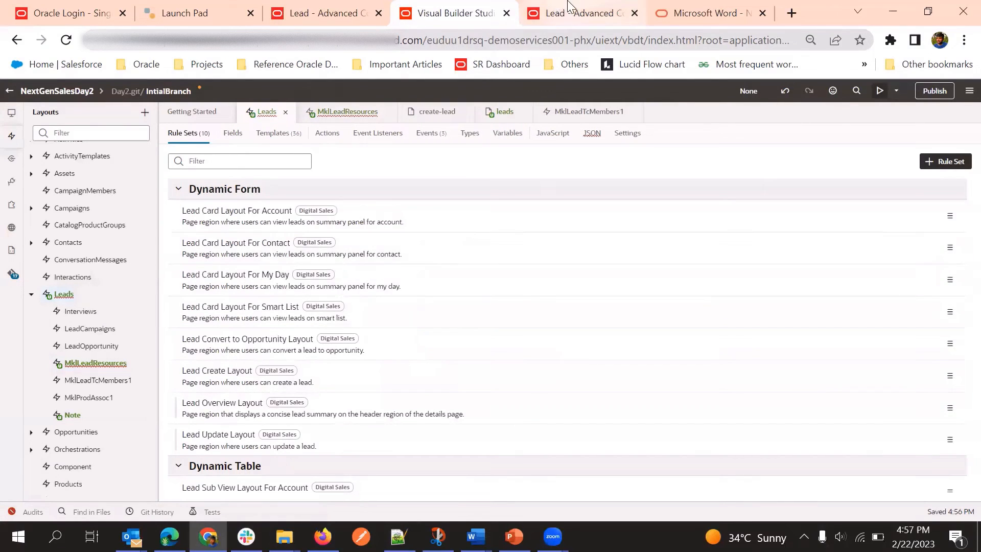
{"action": "left_click", "coordinate": [559, 17]}
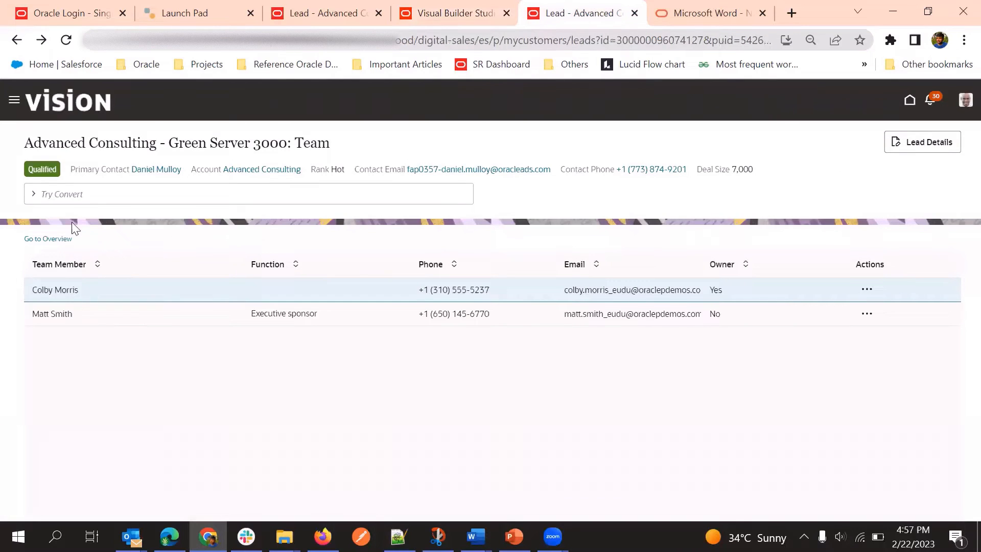
{"action": "left_click", "coordinate": [57, 240]}
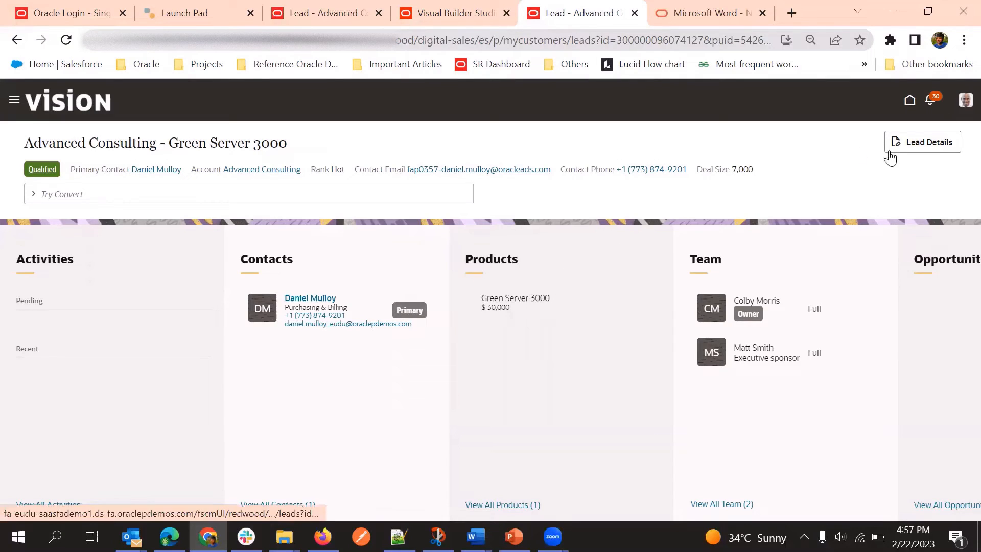
- Close the browser tab with the previewed lead and return to the live lead page
{"action": "left_click", "coordinate": [964, 100]}
{"action": "left_click", "coordinate": [454, 10]}
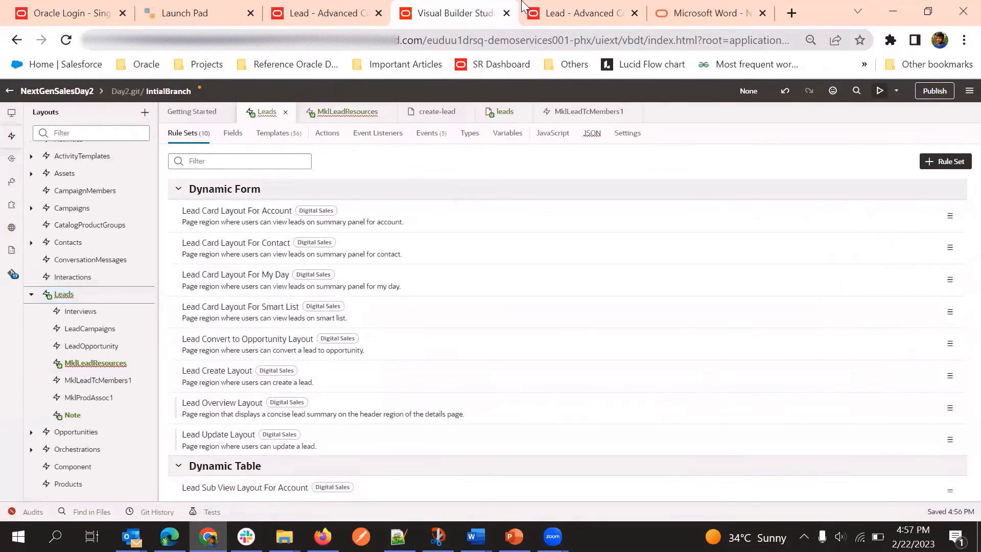
{"action": "left_click", "coordinate": [353, 12]}
{"action": "left_click", "coordinate": [493, 11]}
{"action": "left_click", "coordinate": [358, 10]}
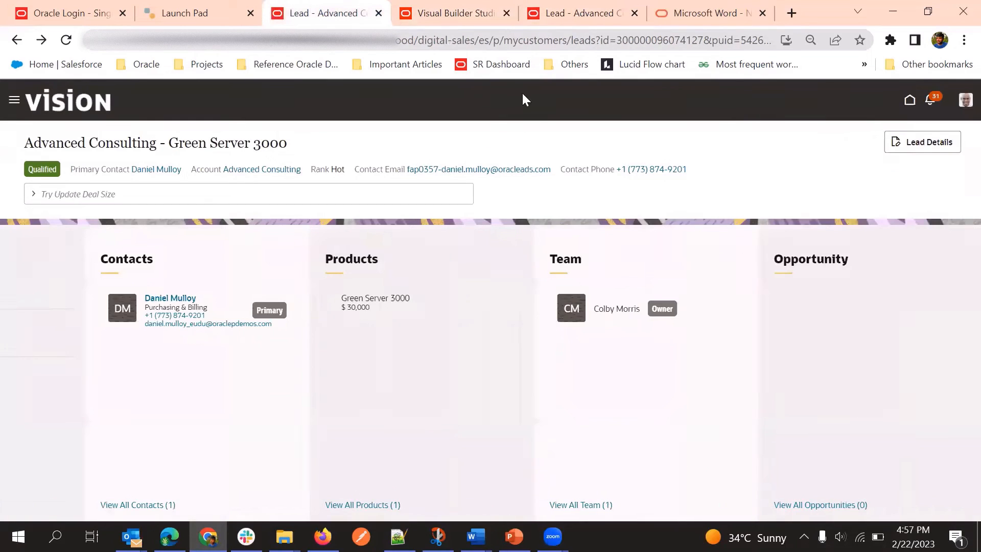
{"action": "left_click", "coordinate": [588, 12]}
{"action": "left_click", "coordinate": [634, 13]}
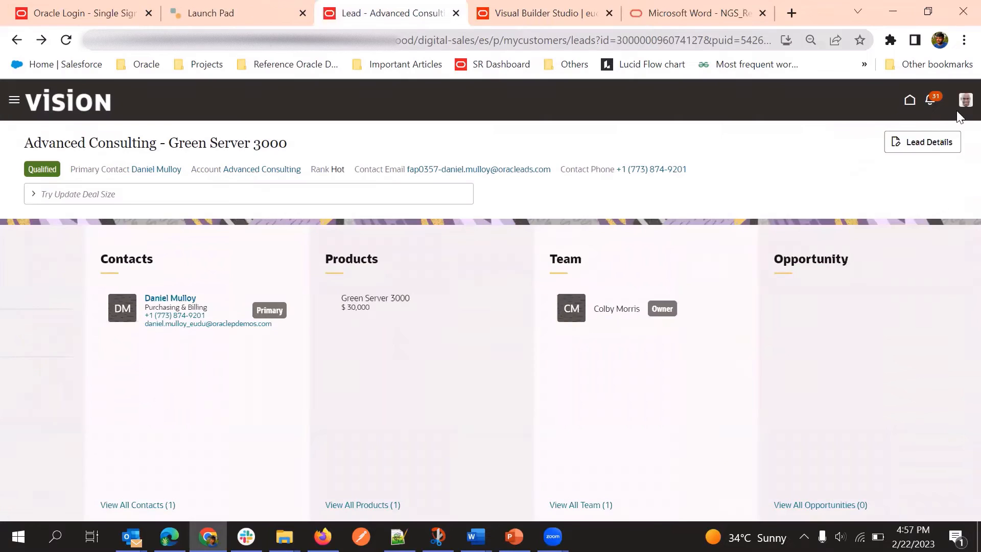
- Open the live lead page for editing in Visual Builder Studio with the NextGenSales-Day2 project
{"action": "left_click", "coordinate": [962, 103]}
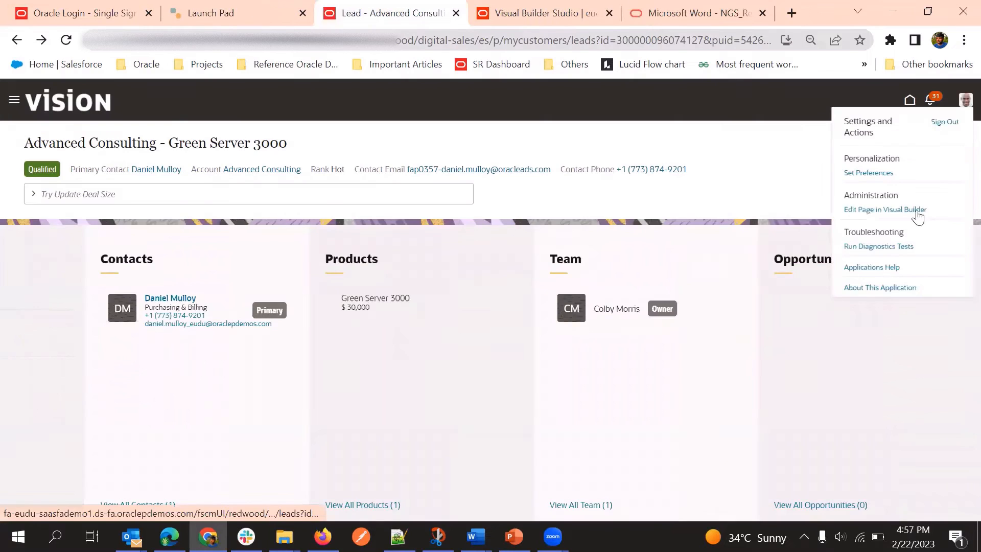
{"action": "left_click", "coordinate": [917, 211]}
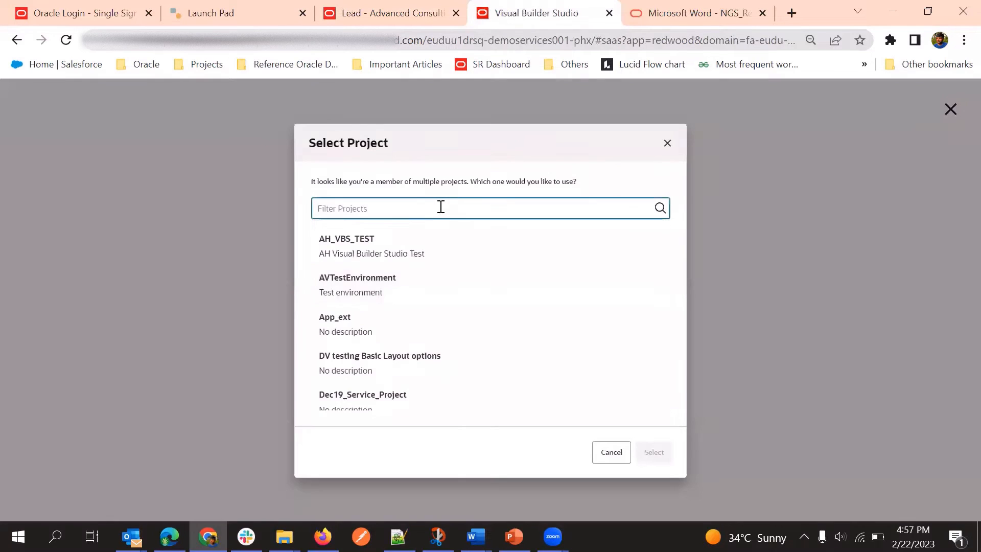
{"action": "type", "text": "Next"}
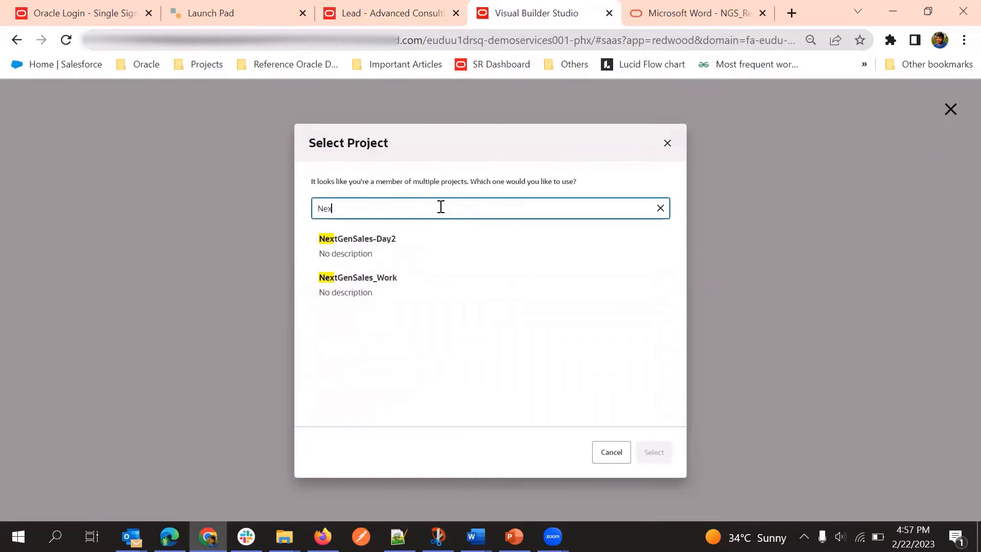
{"action": "left_click", "coordinate": [397, 242]}
{"action": "left_click", "coordinate": [670, 451]}
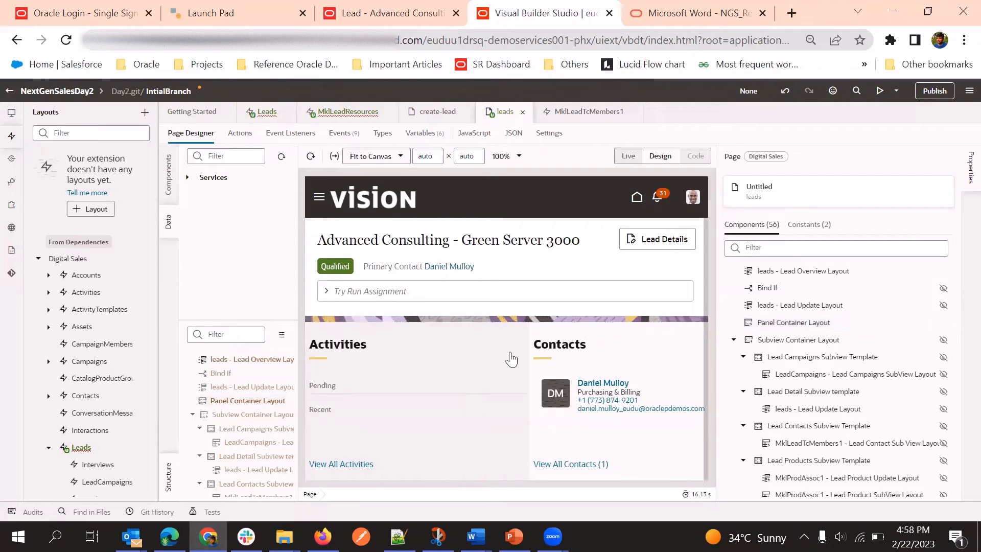
- Add a section titled Lead Notes with ID leadNotes to the panels1 case of the leads page's Panel Container Layout
{"action": "left_click", "coordinate": [473, 338]}
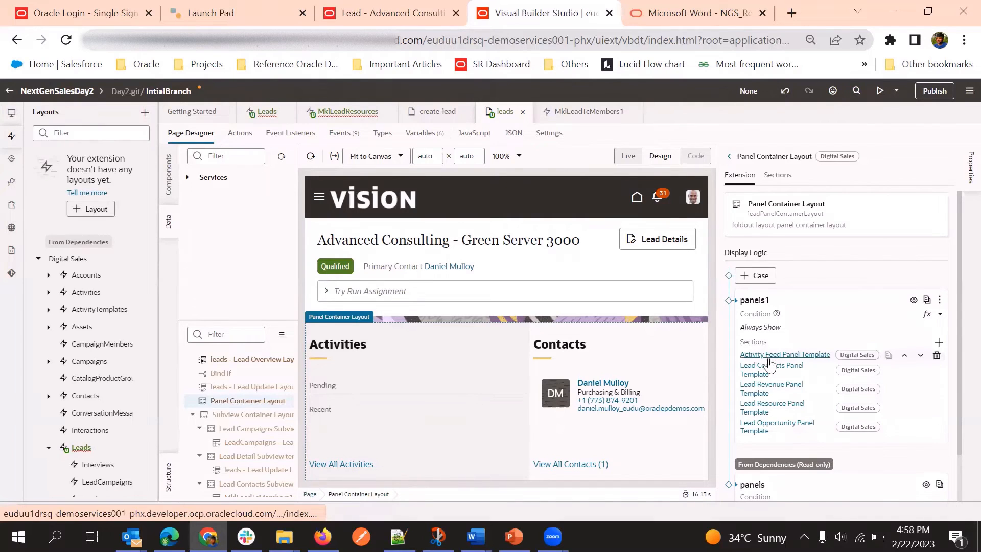
{"action": "left_click", "coordinate": [939, 344]}
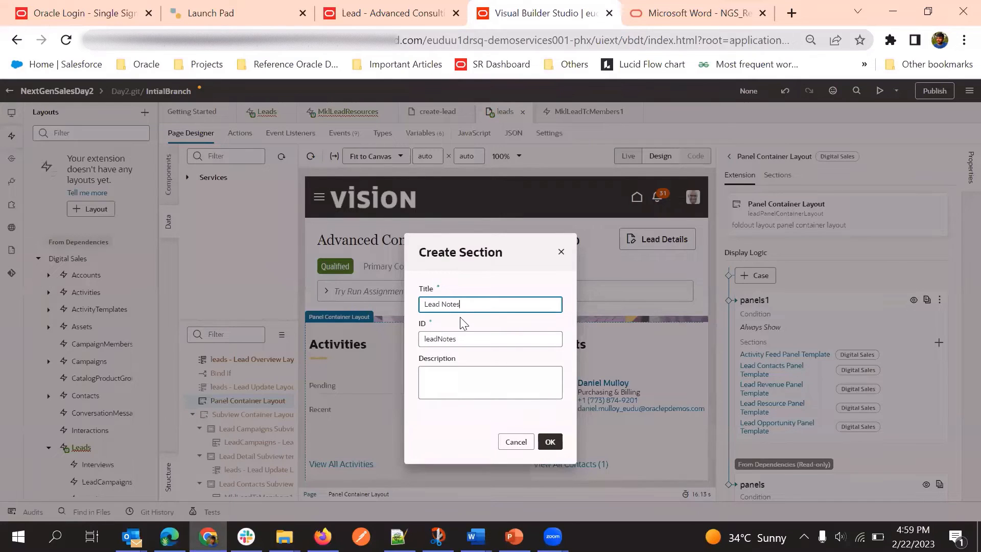
{"action": "left_click", "coordinate": [550, 442]}
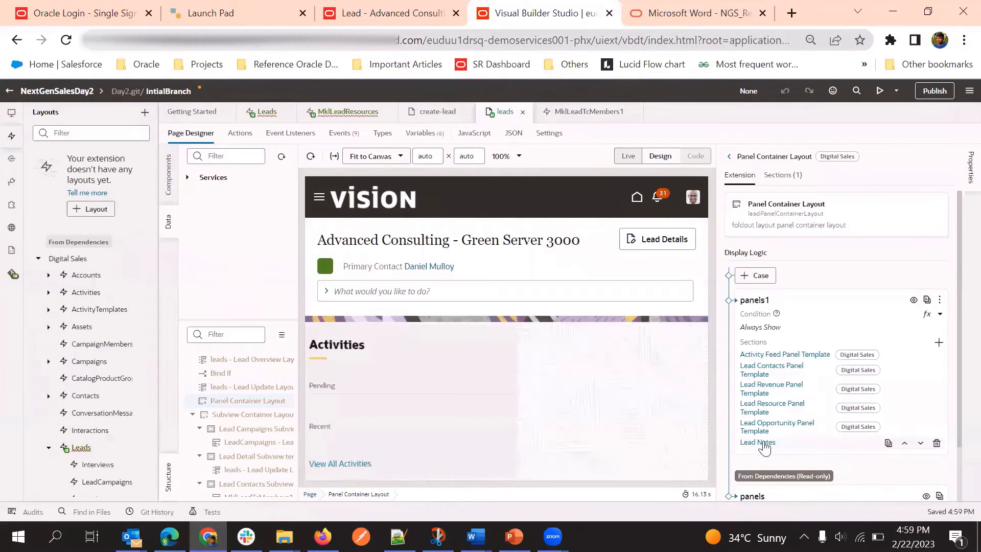
- Move the Lead Notes section to the first place in the panels1 case, above the Activity Feed Panel Template
{"action": "left_click", "coordinate": [903, 443]}
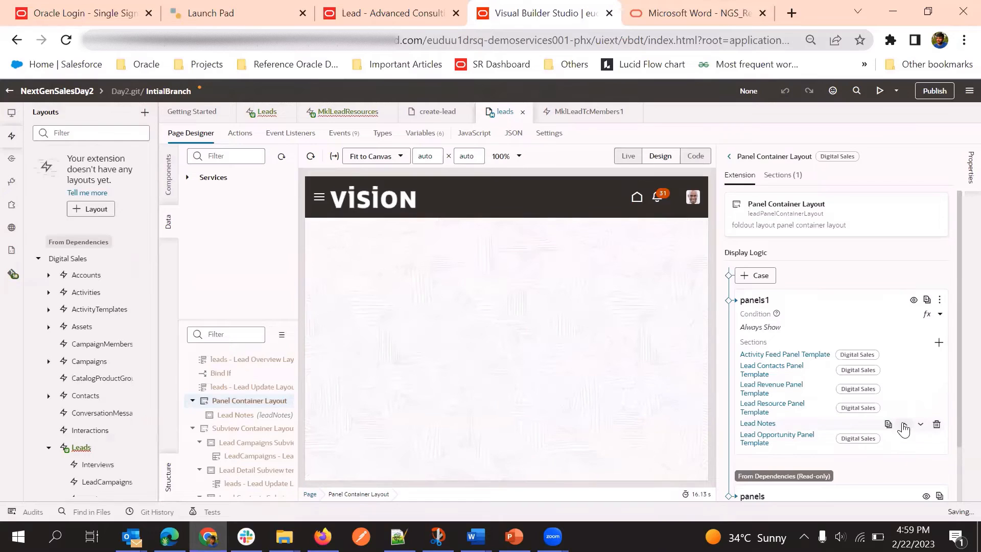
{"action": "left_click", "coordinate": [903, 429]}
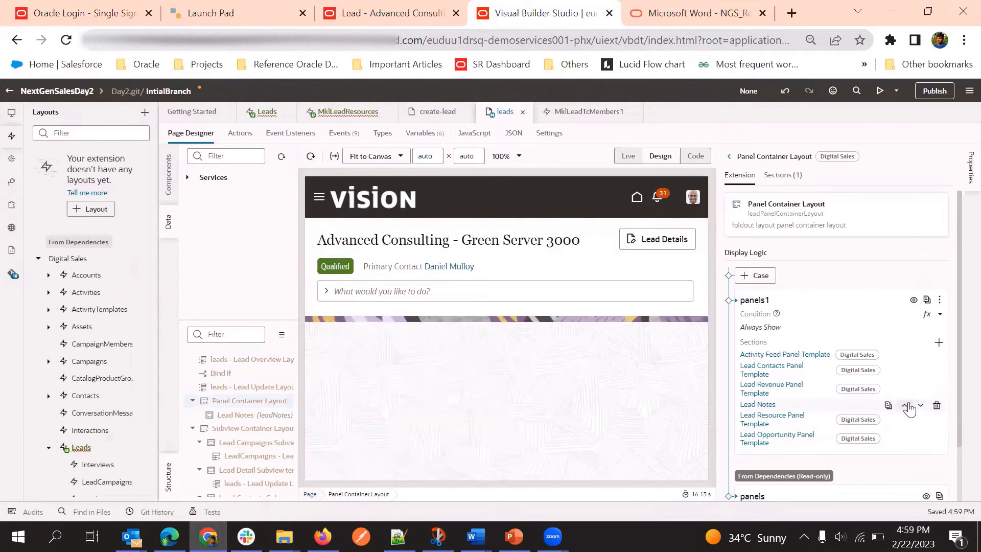
{"action": "left_click", "coordinate": [906, 405]}
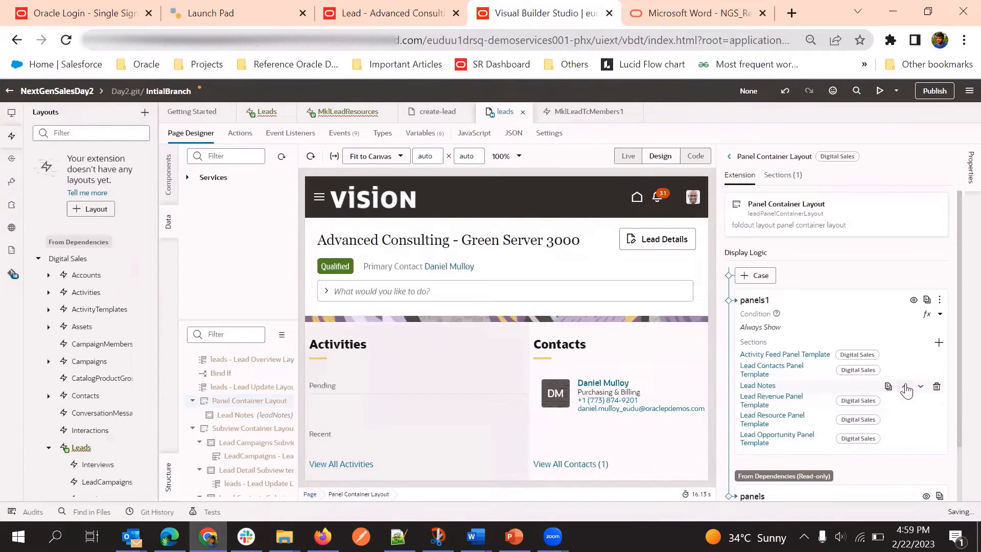
{"action": "left_click", "coordinate": [906, 386]}
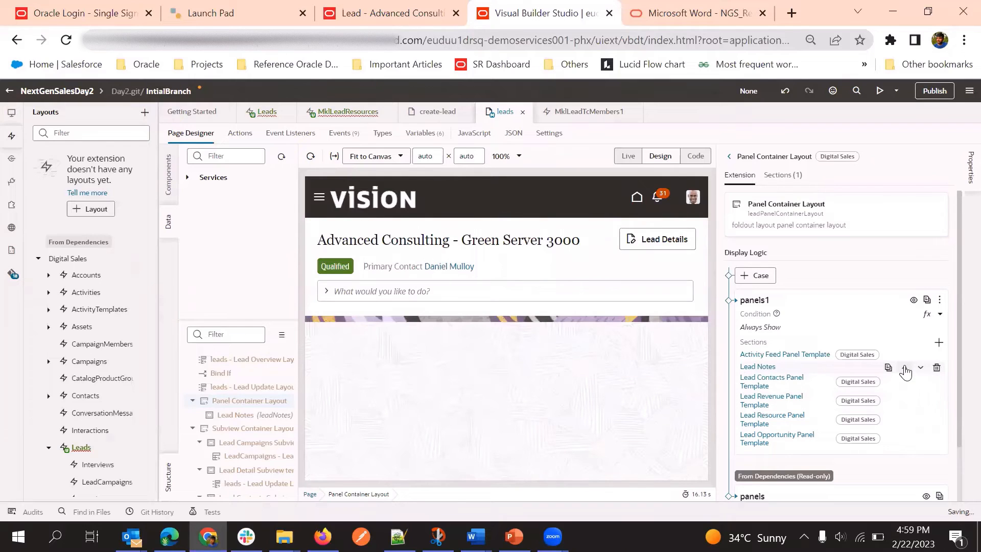
{"action": "left_click", "coordinate": [906, 368]}
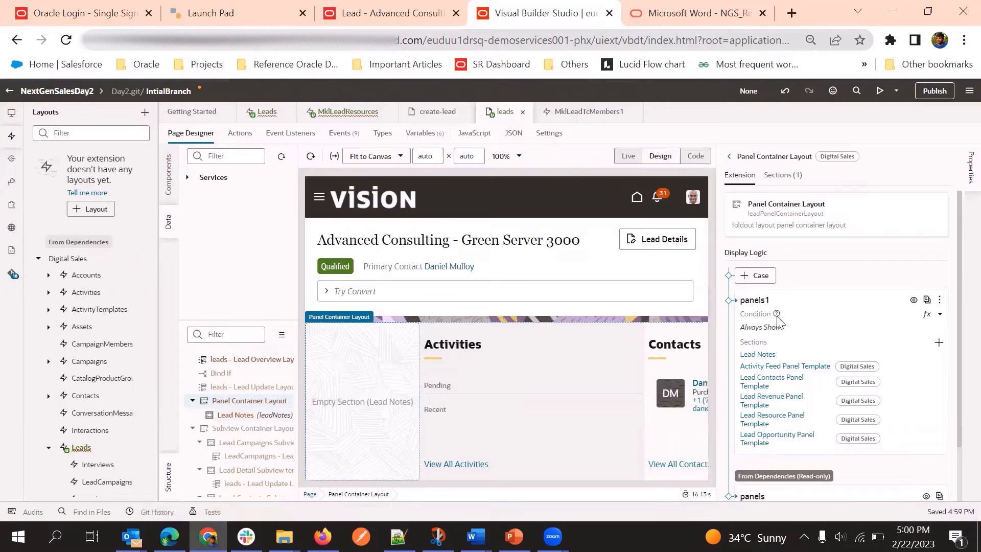
- Start an expression for the panels1 case condition and insert the application user's roles variable
{"action": "mouse_move", "coordinate": [777, 315]}
{"action": "left_click", "coordinate": [788, 330]}
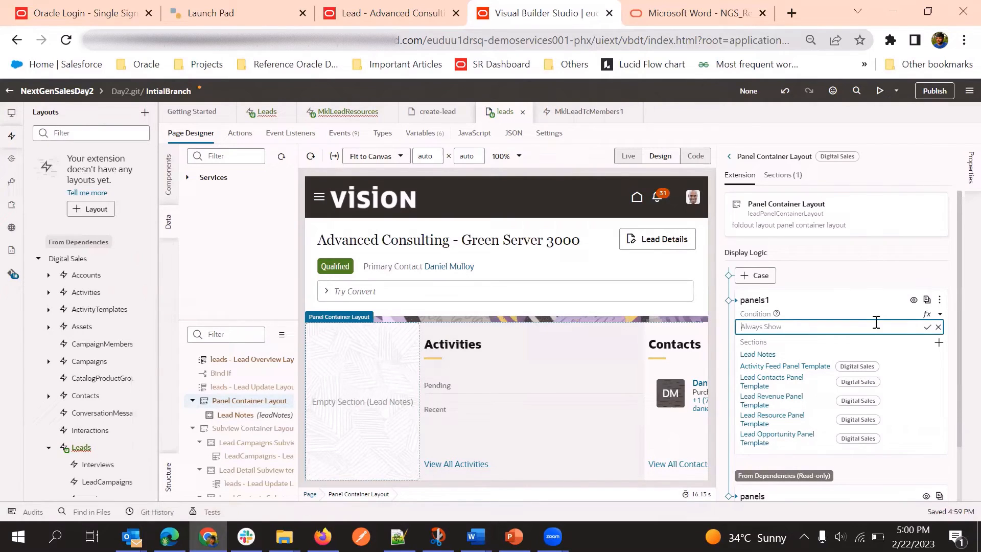
{"action": "left_click", "coordinate": [929, 315]}
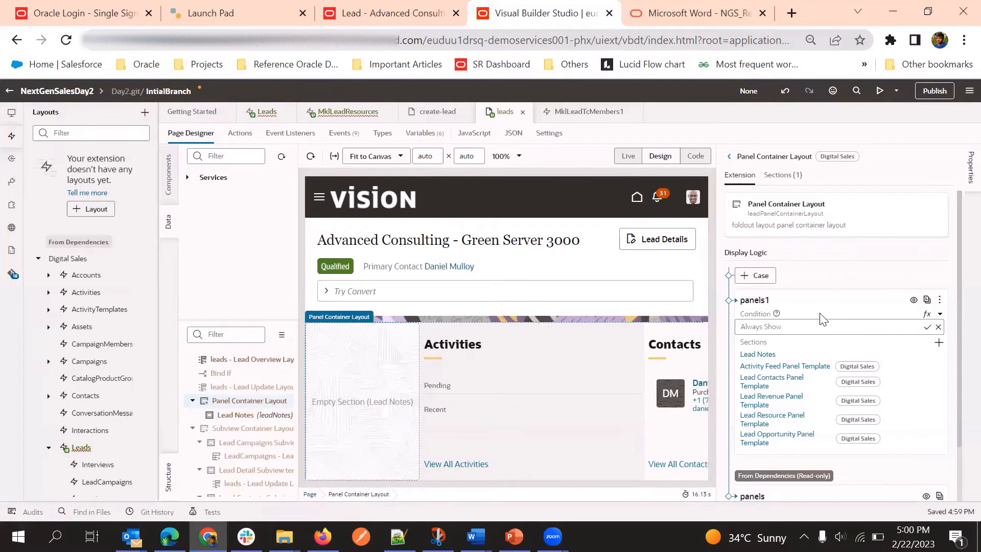
{"action": "left_click", "coordinate": [927, 314]}
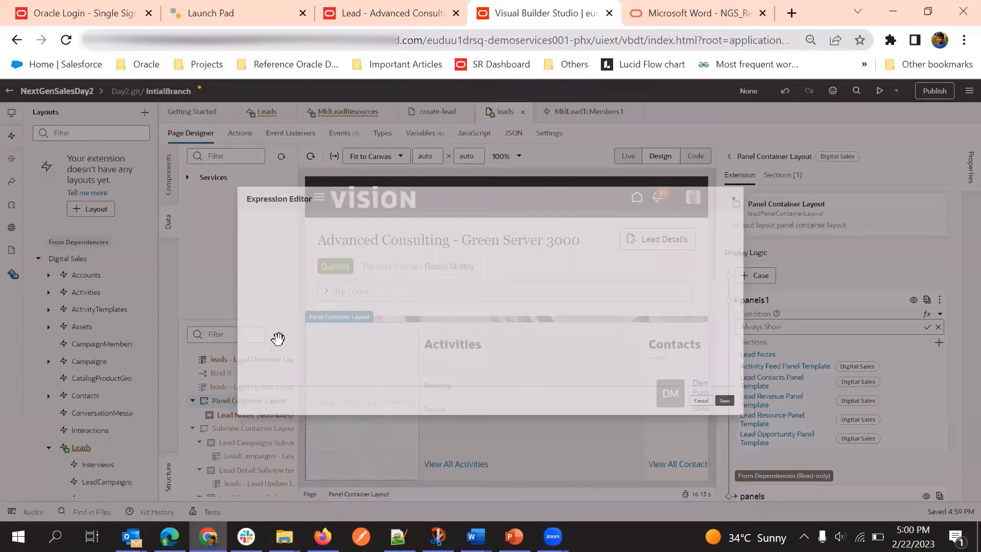
{"action": "scroll", "coordinate": [221, 264], "scroll_direction": "down", "scroll_amount": 2}
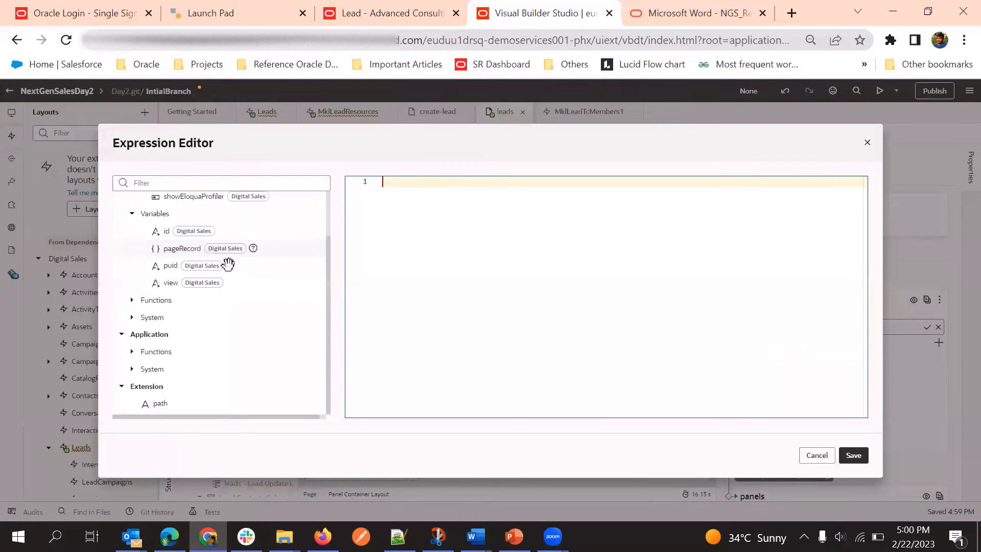
{"action": "left_click", "coordinate": [132, 372]}
{"action": "scroll", "coordinate": [175, 363], "scroll_direction": "down", "scroll_amount": 2}
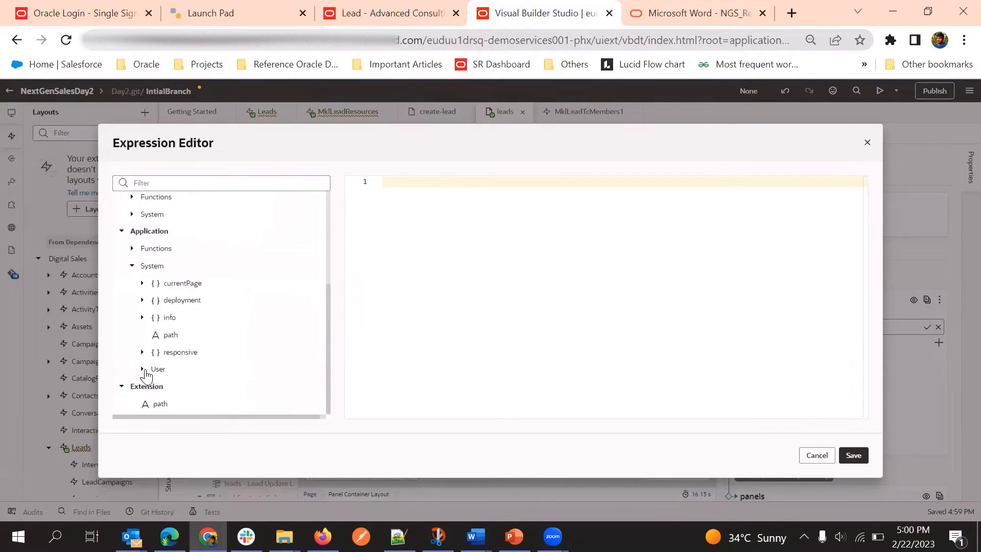
{"action": "left_click", "coordinate": [142, 370]}
{"action": "scroll", "coordinate": [203, 347], "scroll_direction": "down", "scroll_amount": 1}
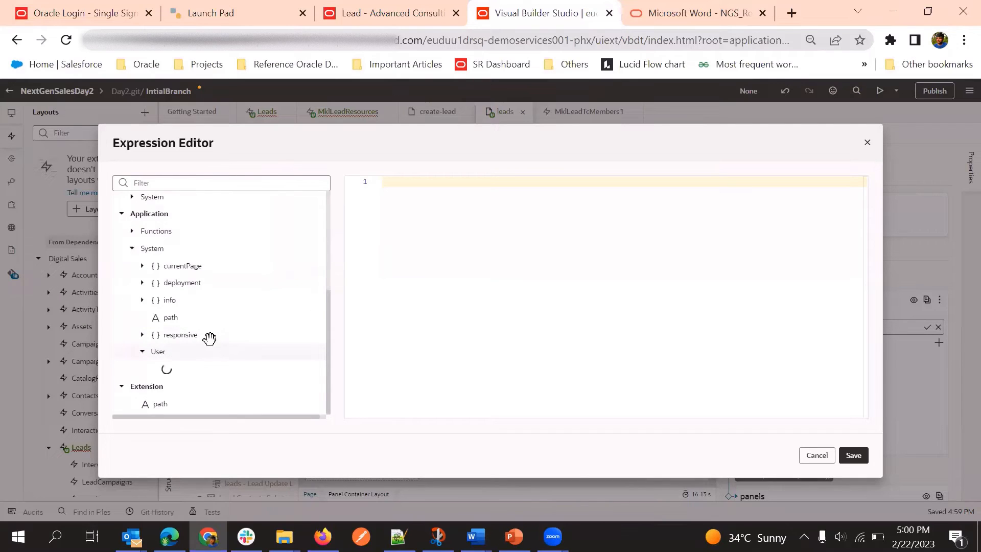
{"action": "scroll", "coordinate": [258, 288], "scroll_direction": "up", "scroll_amount": 1}
{"action": "scroll", "coordinate": [246, 286], "scroll_direction": "down", "scroll_amount": 5}
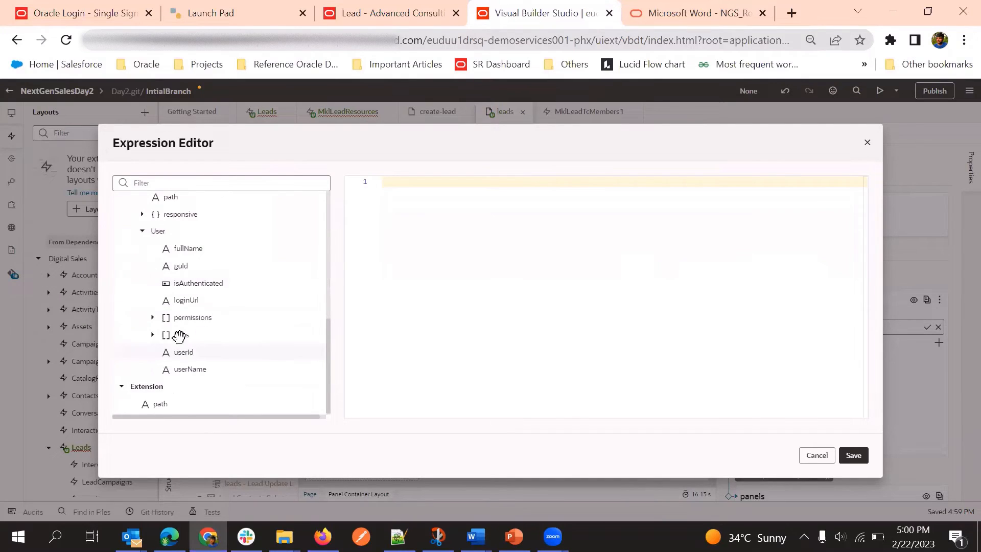
{"action": "left_click_drag", "start_coordinate": [180, 336], "coordinate": [414, 293]}
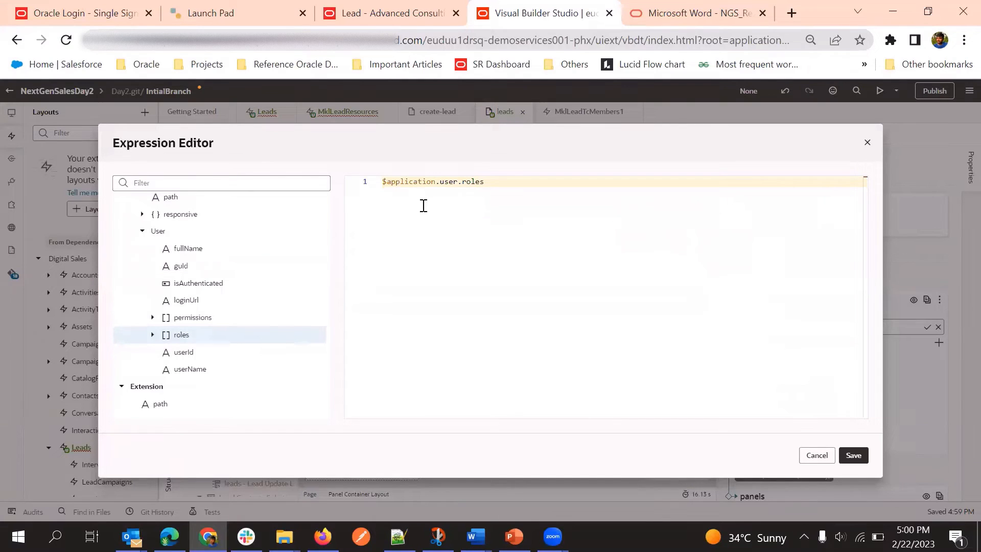
- Try to rewrite the condition expression as $user.roles.includes('ORA_ZB')
{"action": "left_click", "coordinate": [448, 197]}
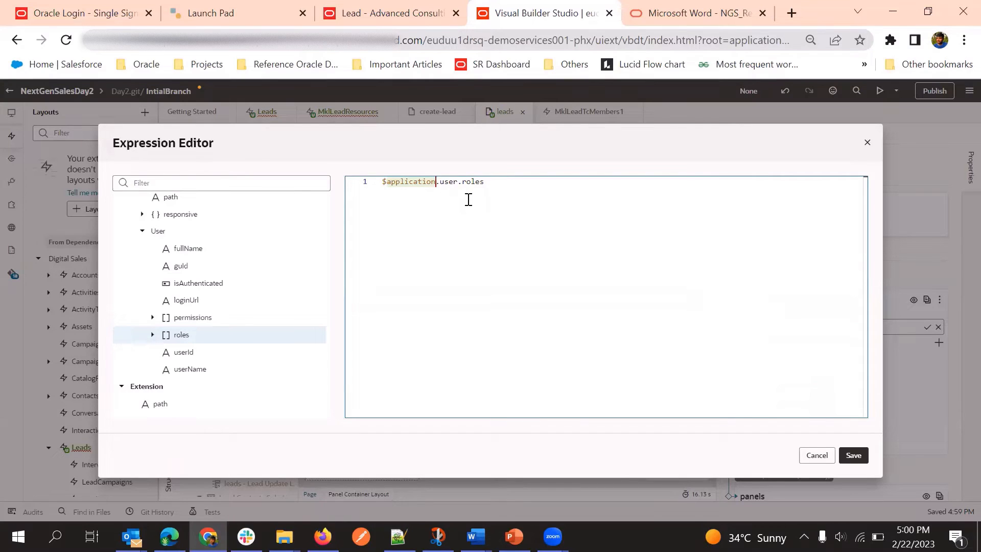
{"action": "key", "text": "Delete"}
{"action": "key", "text": "Delete"}
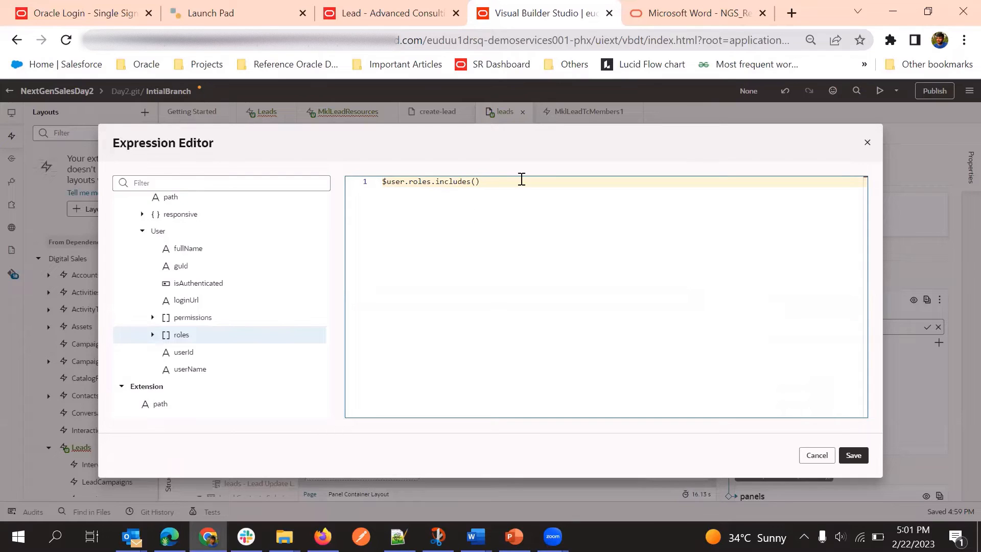
{"action": "left_click", "coordinate": [476, 182]}
{"action": "type", "text": "'ORA"}
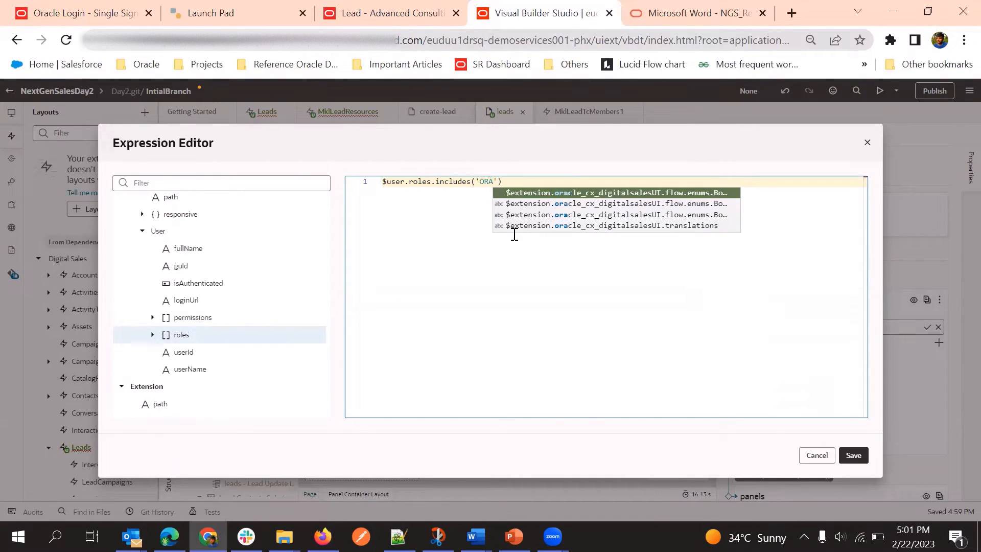
{"action": "type", "text": "-"}
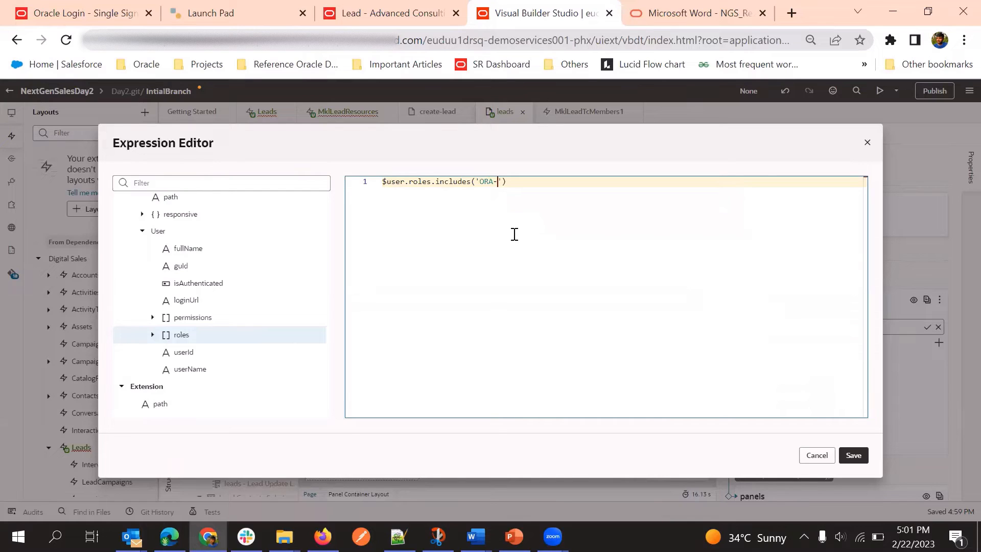
{"action": "type", "text": "_"}
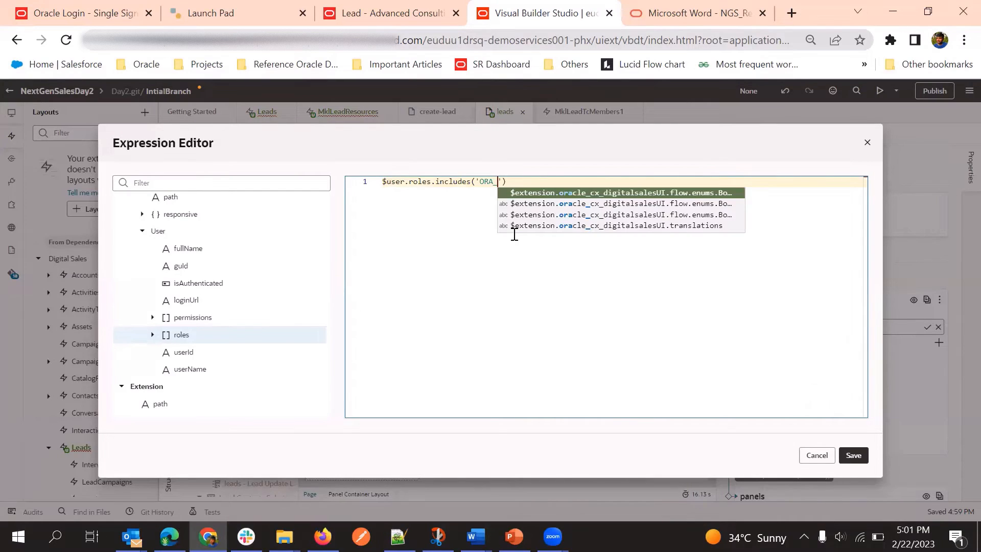
{"action": "type", "text": "ZB"}
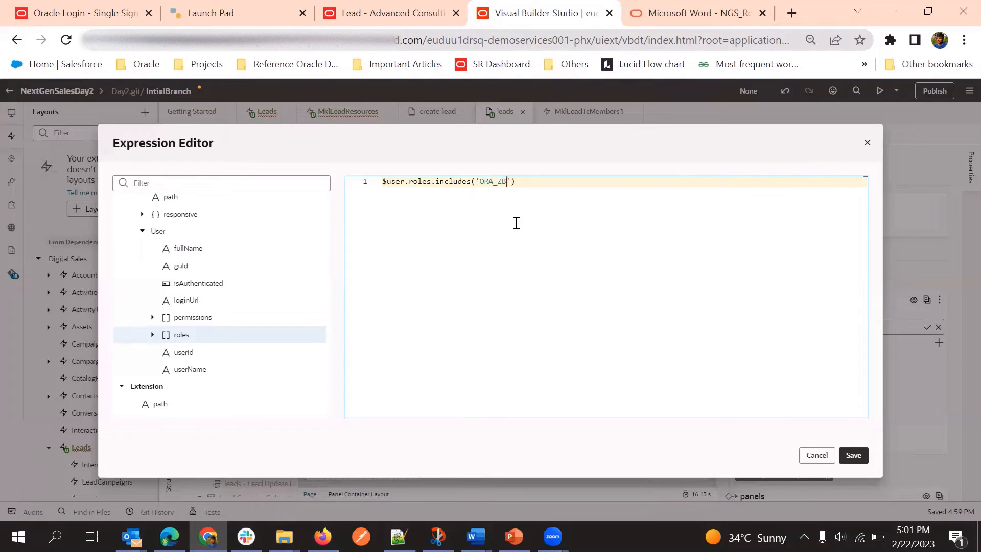
- Open the user settings on the live lead page, return to Visual Builder Studio and discard the unfinished condition expression
{"action": "left_click", "coordinate": [442, 10]}
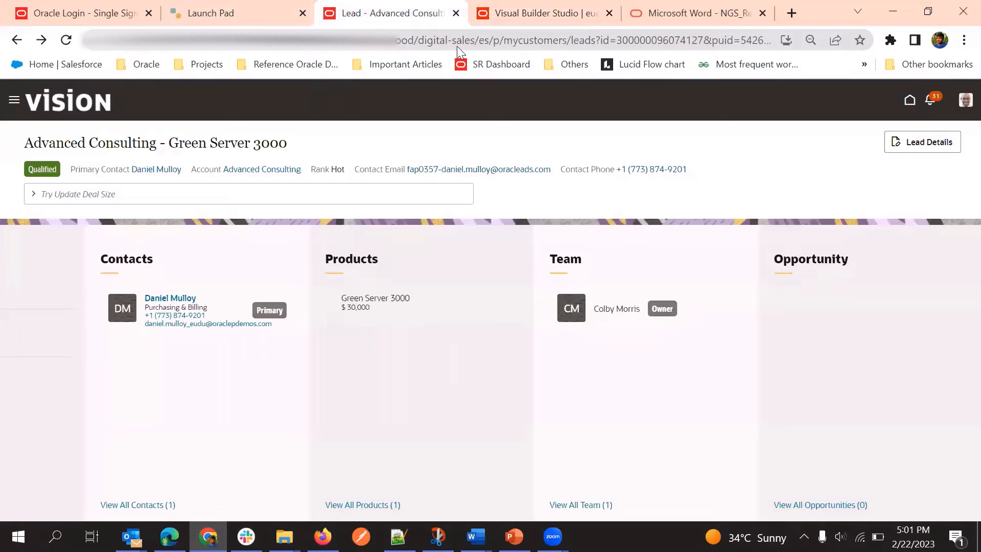
{"action": "left_click", "coordinate": [964, 102]}
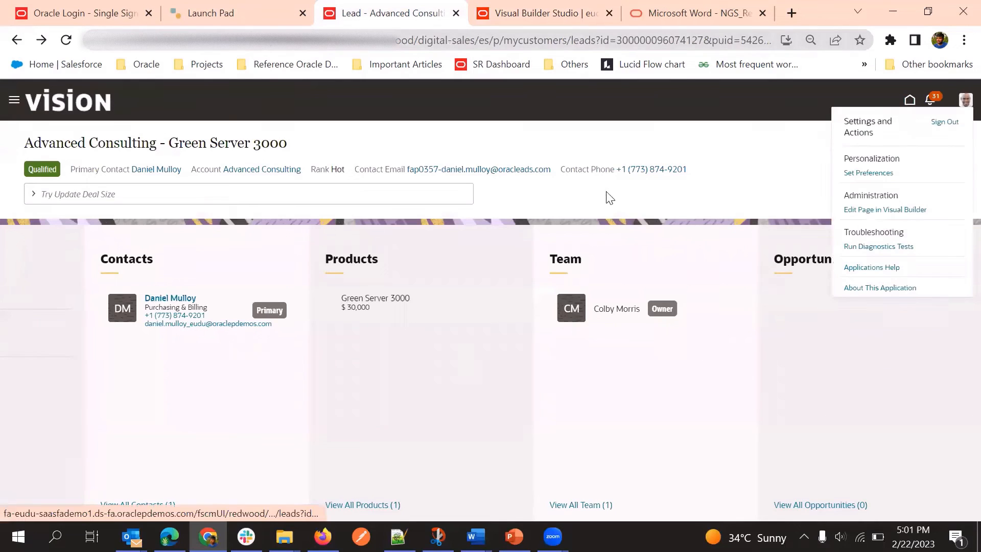
{"action": "left_click", "coordinate": [546, 7]}
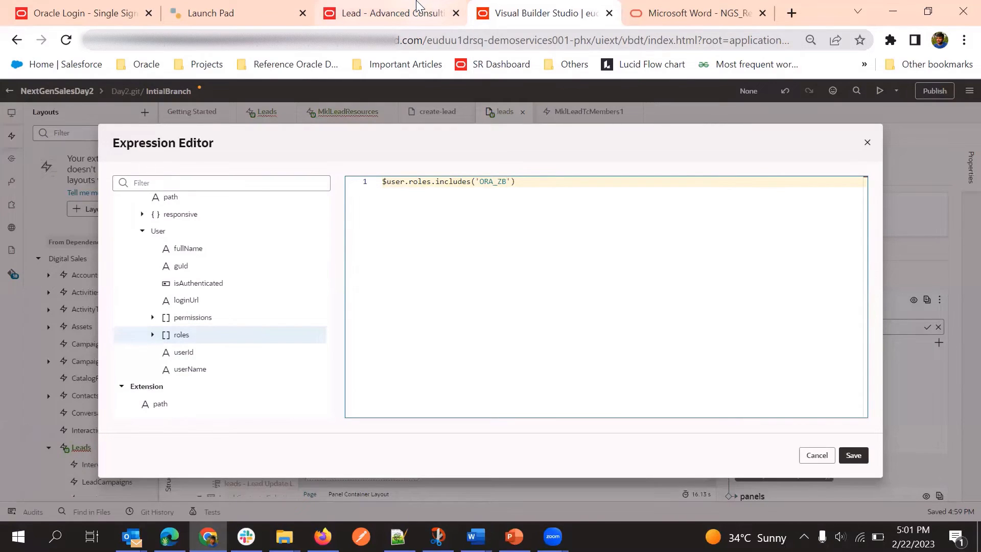
{"action": "key", "text": "ctrl+shift+Tab"}
{"action": "left_click", "coordinate": [521, 7]}
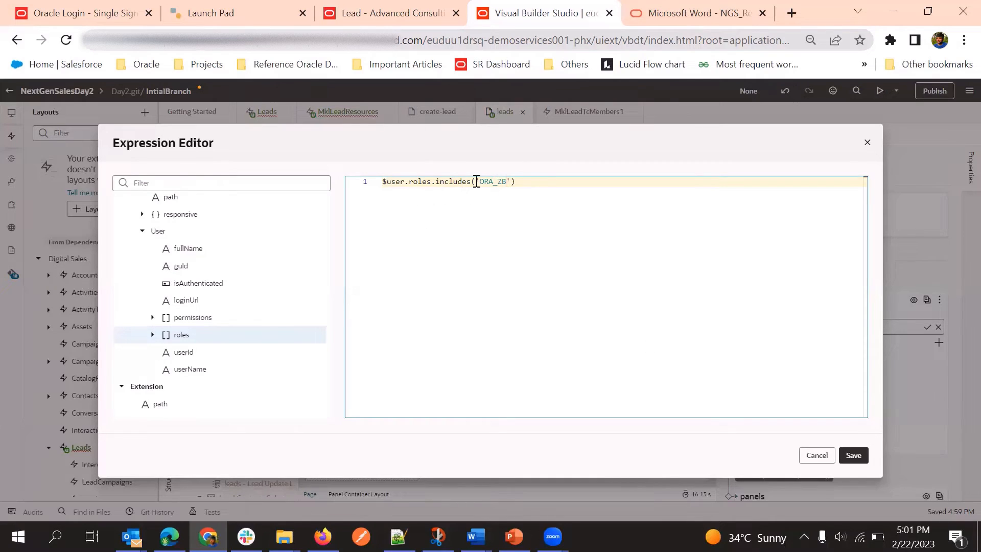
{"action": "left_click", "coordinate": [819, 456]}
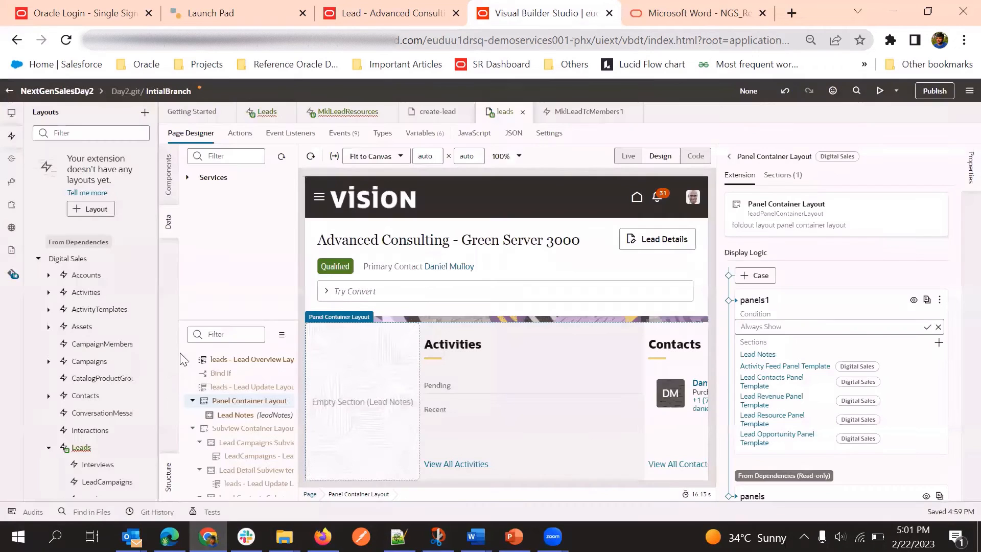
- Open the Lead Update Layout rule set of the Leads layout
{"action": "scroll", "coordinate": [83, 298], "scroll_direction": "down", "scroll_amount": 3}
{"action": "left_click", "coordinate": [81, 296]}
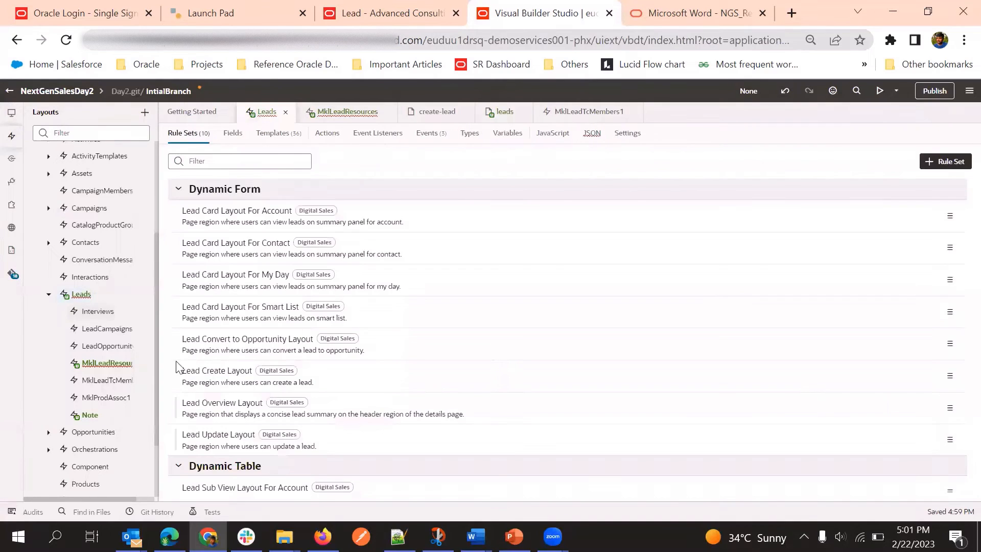
{"action": "scroll", "coordinate": [306, 368], "scroll_direction": "down", "scroll_amount": 1}
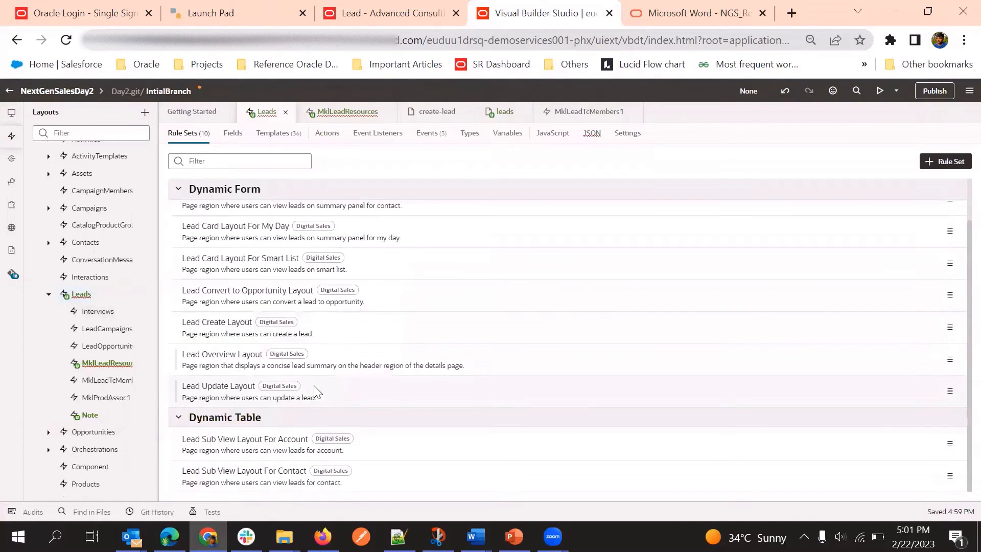
{"action": "left_click", "coordinate": [313, 385]}
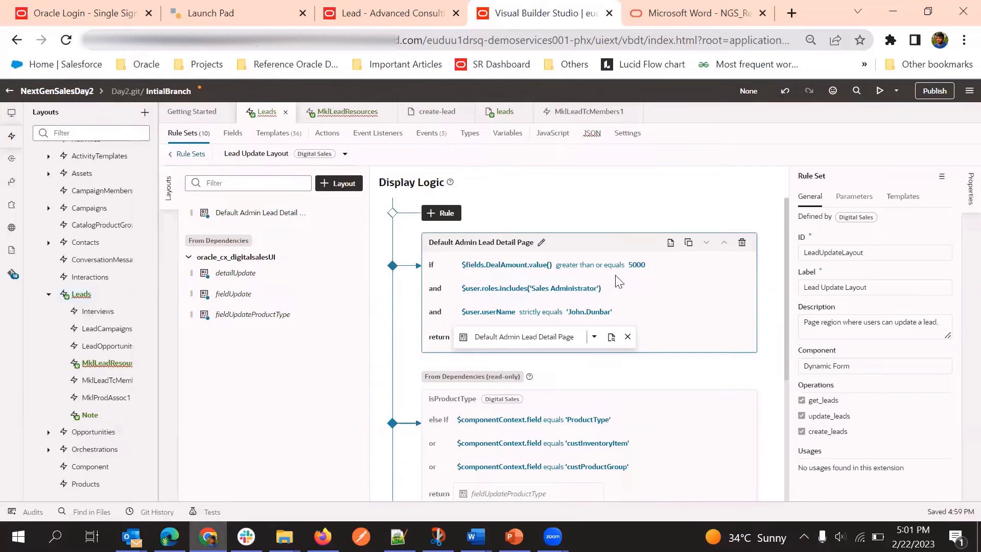
- Show the Default Admin Lead Detail Page rule's condition as code and copy the role code ZBS_SALES_ADMINISTRATOR_JOB
{"action": "left_click", "coordinate": [671, 244]}
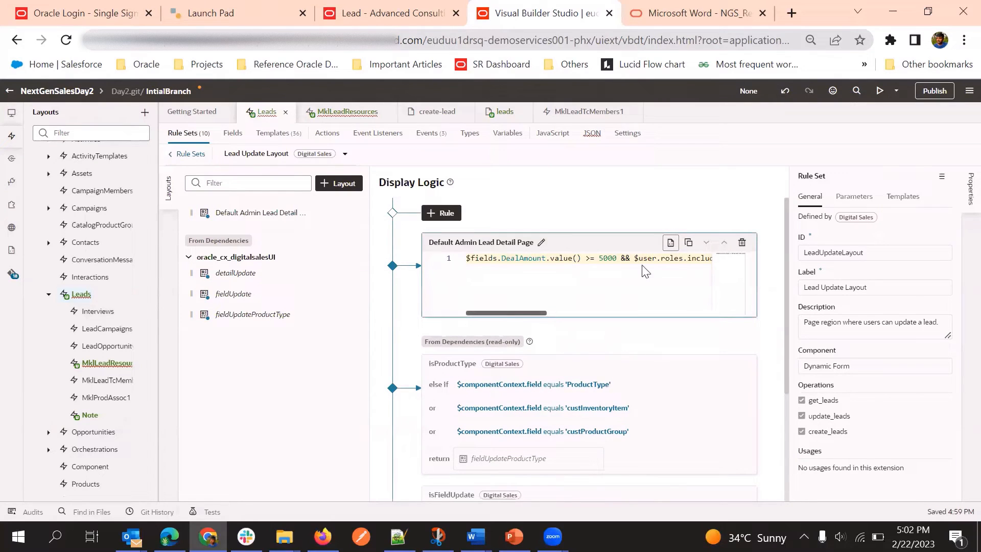
{"action": "left_click_drag", "start_coordinate": [542, 314], "coordinate": [578, 315]}
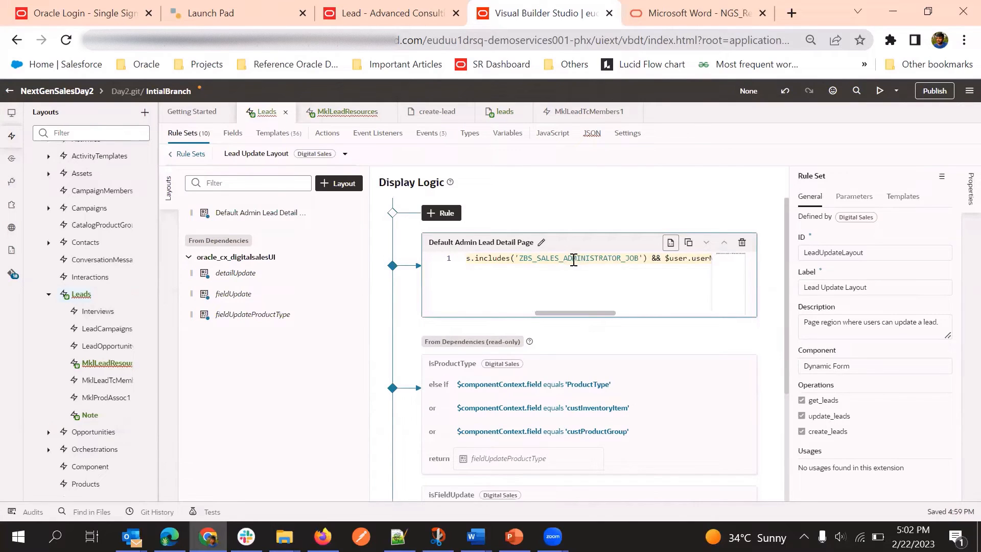
{"action": "double_click", "coordinate": [573, 260]}
{"action": "key", "text": "ctrl+c"}
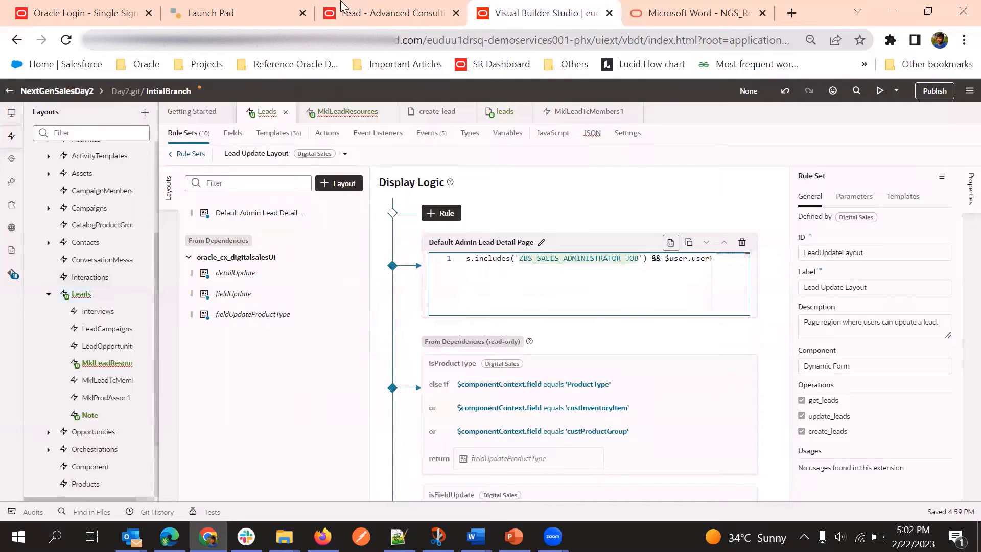
- Reopen the live lead page for editing in Visual Builder Studio with the NextGenSales-Day2 project
{"action": "left_click", "coordinate": [425, 13]}
{"action": "left_click", "coordinate": [871, 211]}
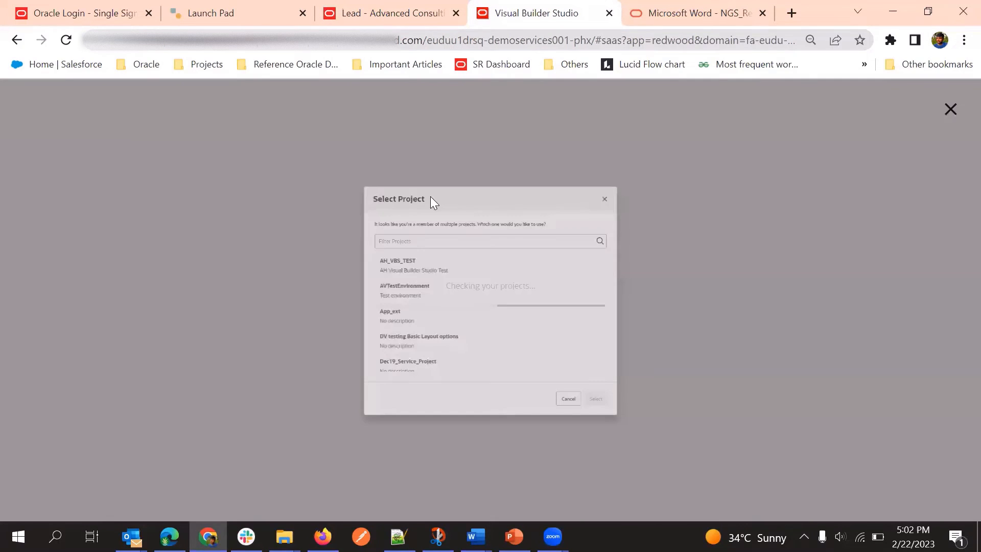
{"action": "type", "text": "Next"}
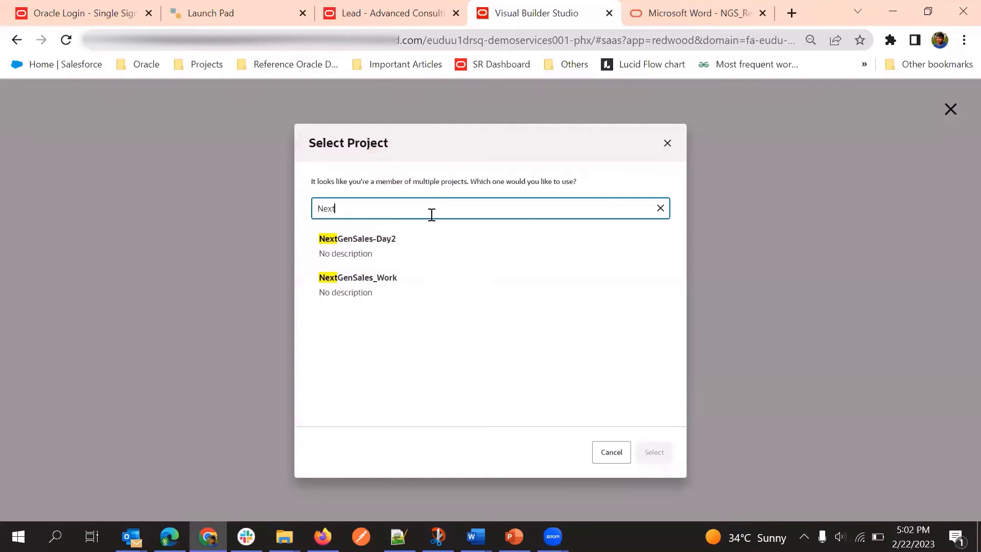
{"action": "left_click", "coordinate": [429, 248]}
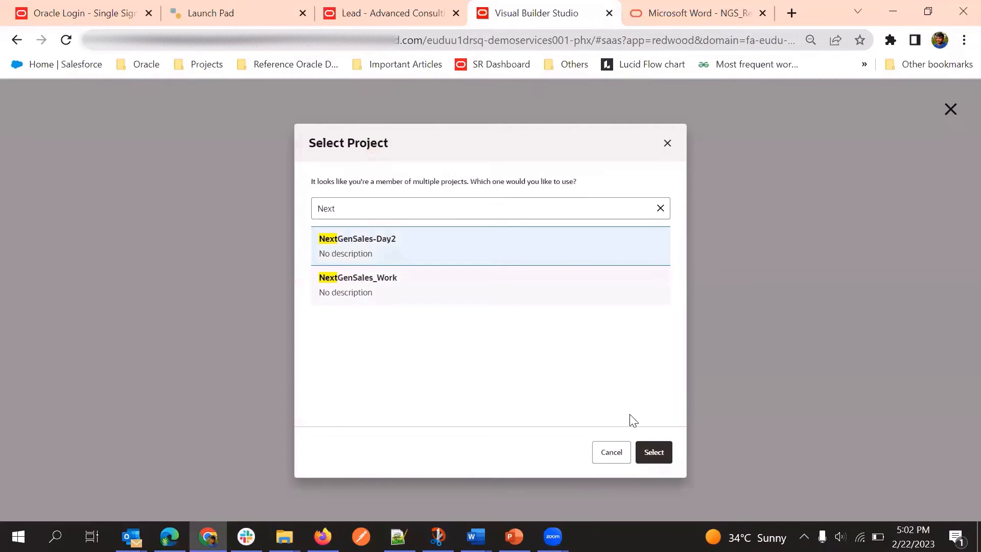
{"action": "left_click", "coordinate": [653, 453]}
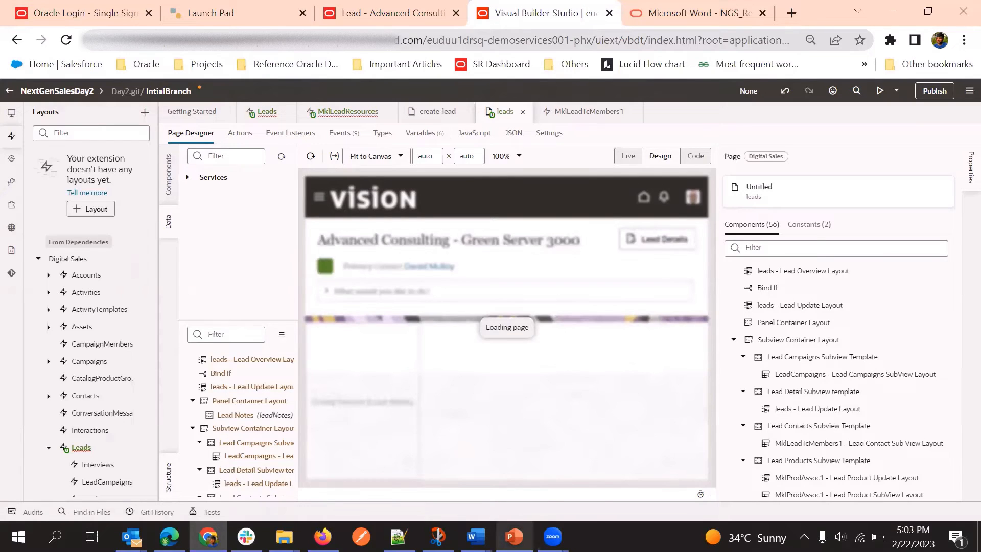
- Set the panels1 case condition of the Panel Container Layout to $user.roles.includes('ZBS_SALES_ADMINISTRATOR_JOB') and save it
{"action": "left_click", "coordinate": [414, 338]}
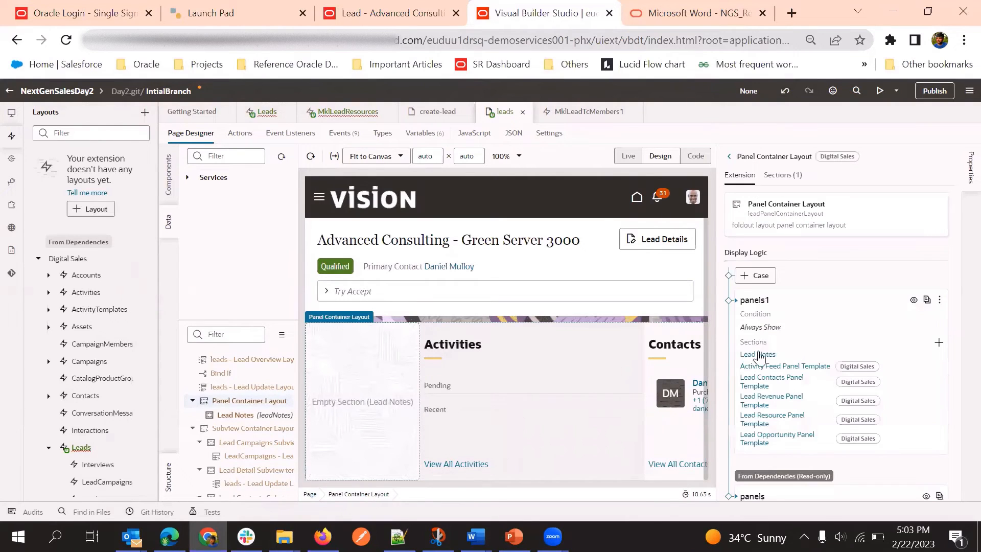
{"action": "left_click", "coordinate": [927, 314]}
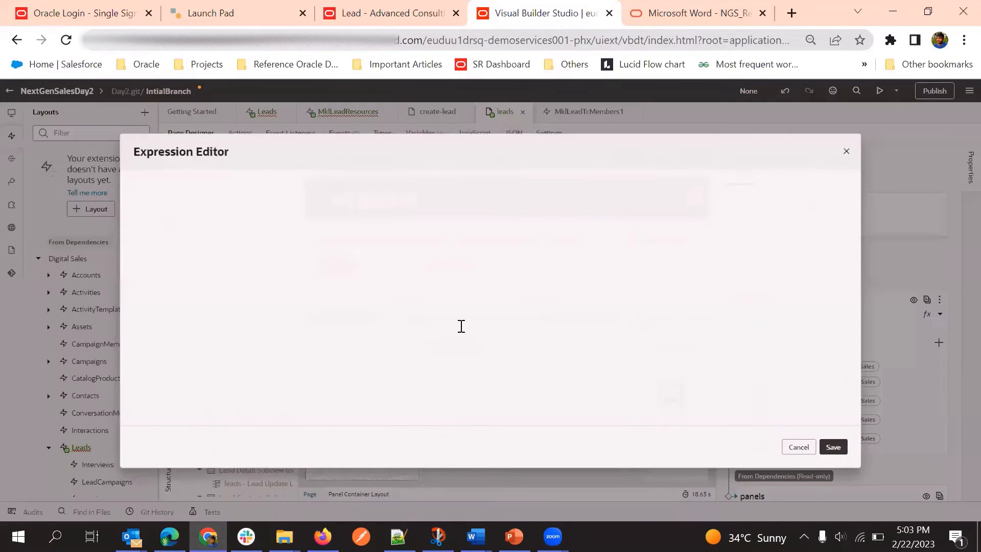
{"action": "scroll", "coordinate": [136, 385], "scroll_direction": "down", "scroll_amount": 2}
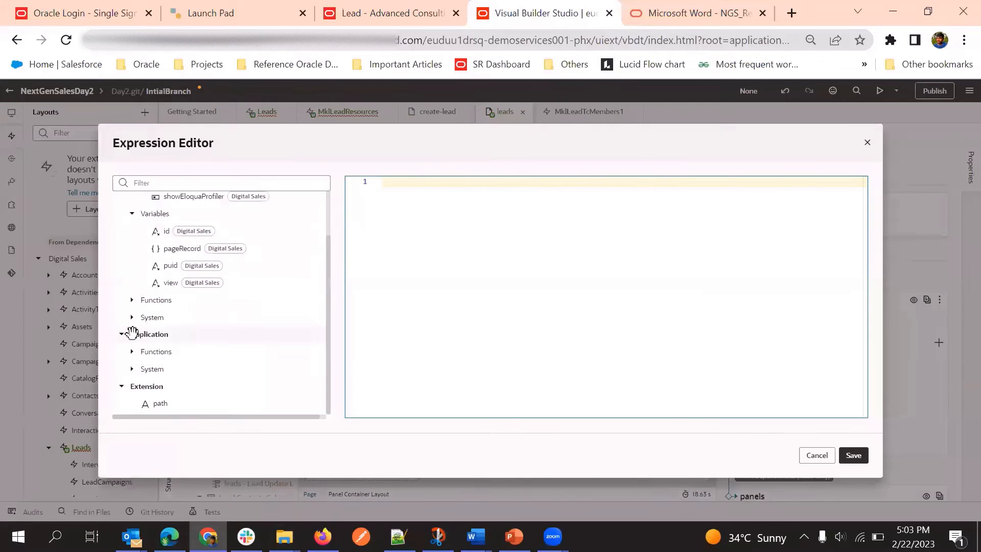
{"action": "left_click", "coordinate": [133, 369]}
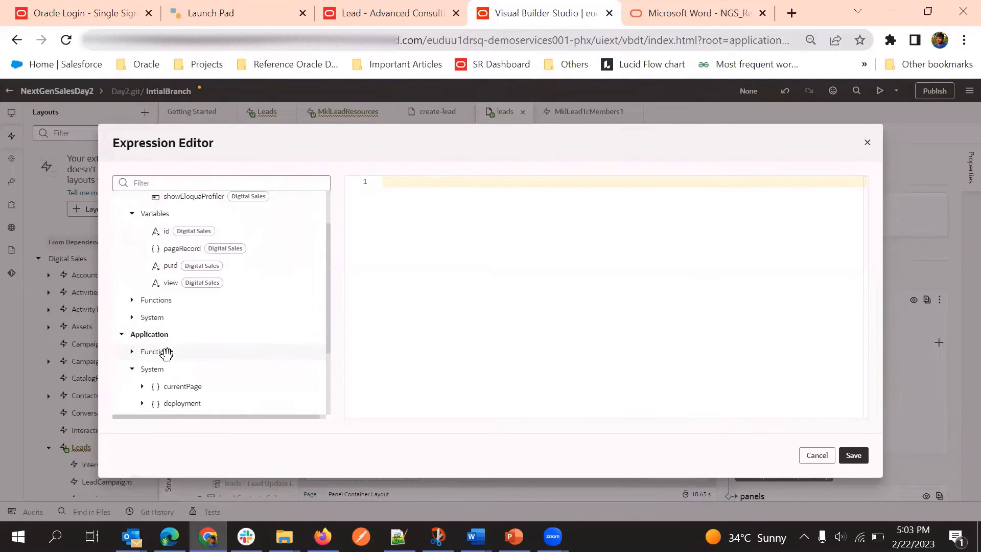
{"action": "scroll", "coordinate": [154, 352], "scroll_direction": "down", "scroll_amount": 2}
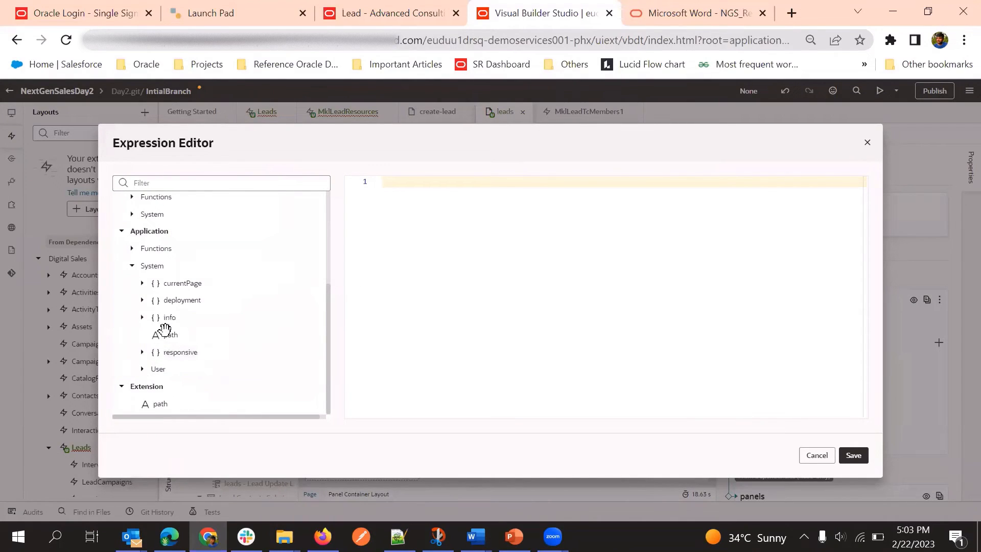
{"action": "left_click", "coordinate": [143, 369]}
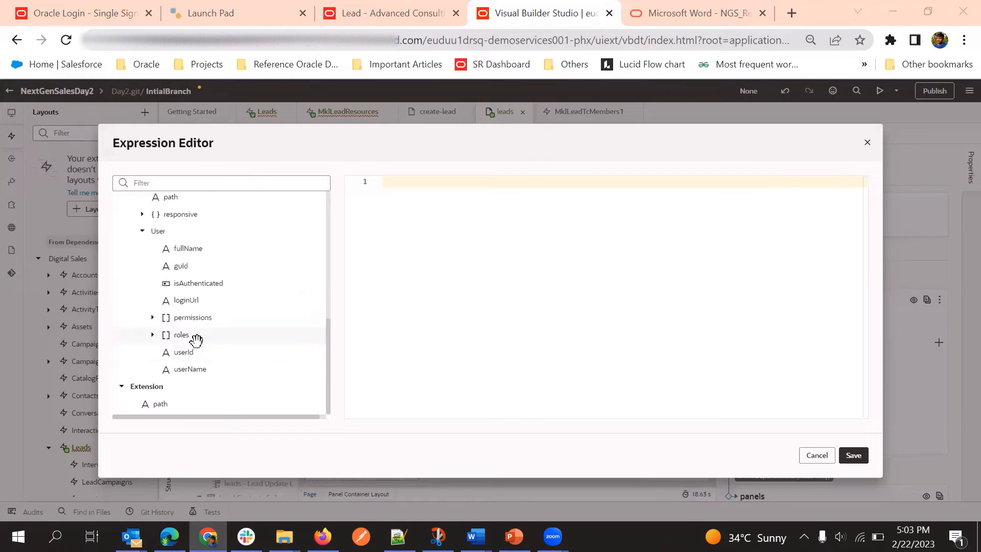
{"action": "left_click_drag", "start_coordinate": [176, 335], "coordinate": [417, 193]}
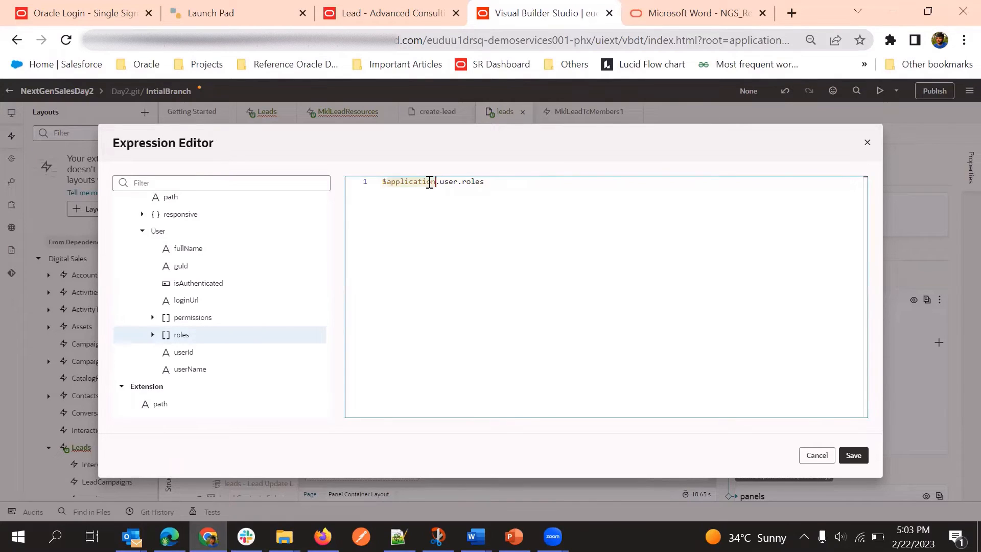
{"action": "key", "text": "BackSpace"}
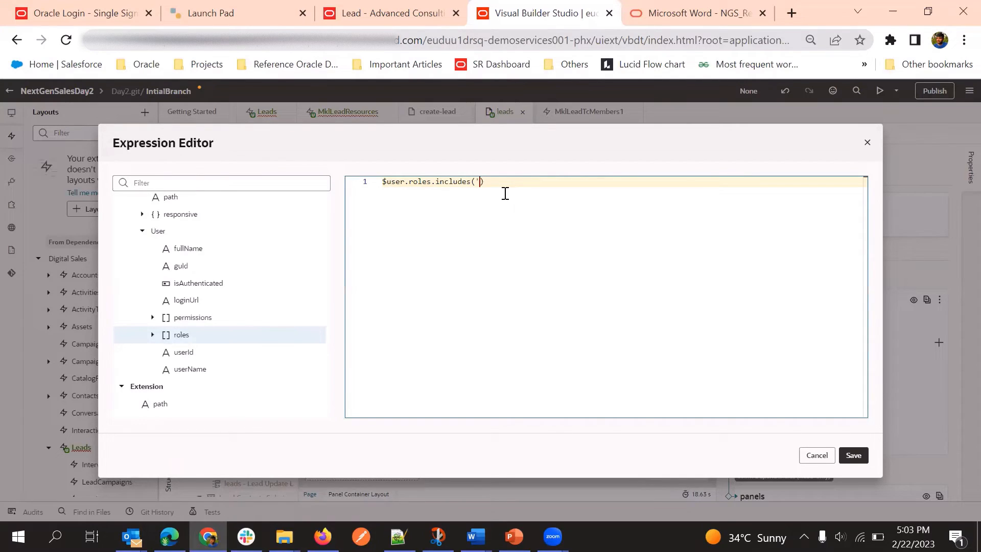
{"action": "key", "text": "ctrl+v"}
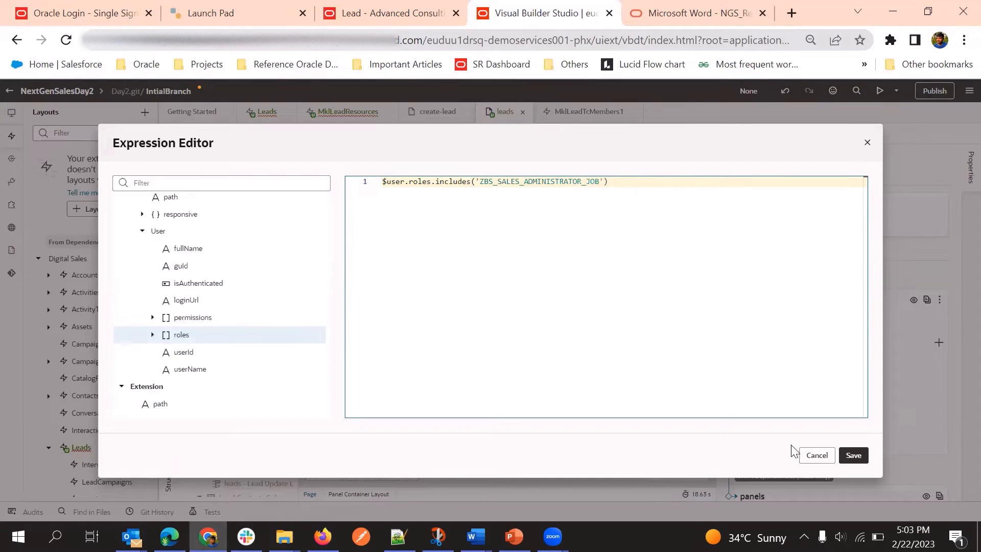
{"action": "left_click", "coordinate": [849, 455]}
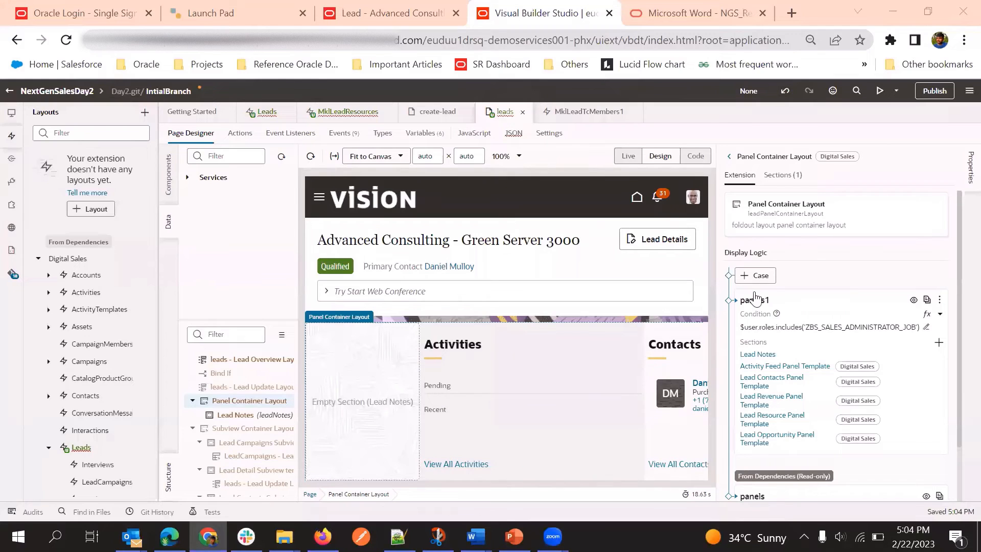
- Negate the panels1 role condition with a leading exclamation mark, save it, and restore the expression without the negation
{"action": "scroll", "coordinate": [769, 296], "scroll_direction": "down", "scroll_amount": 1}
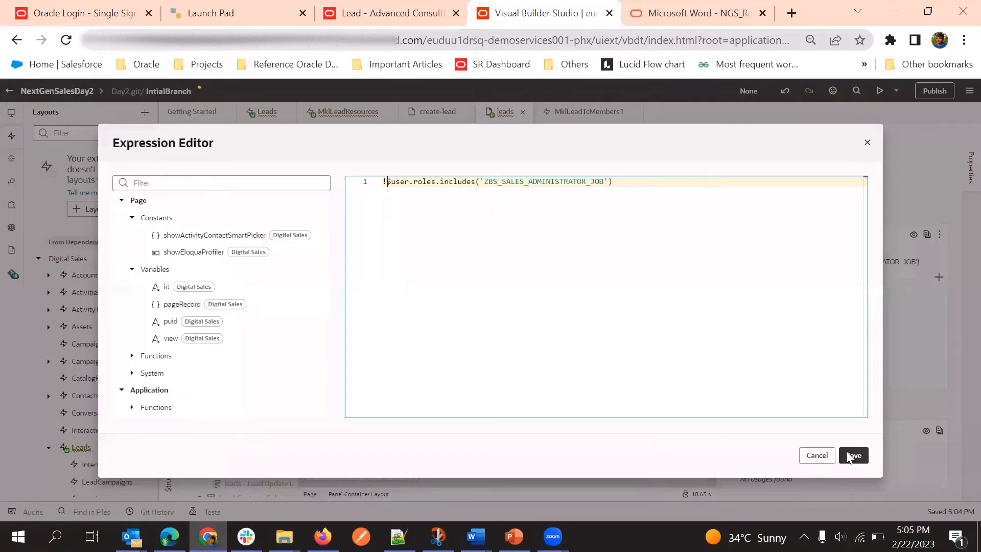
{"action": "left_click", "coordinate": [853, 454]}
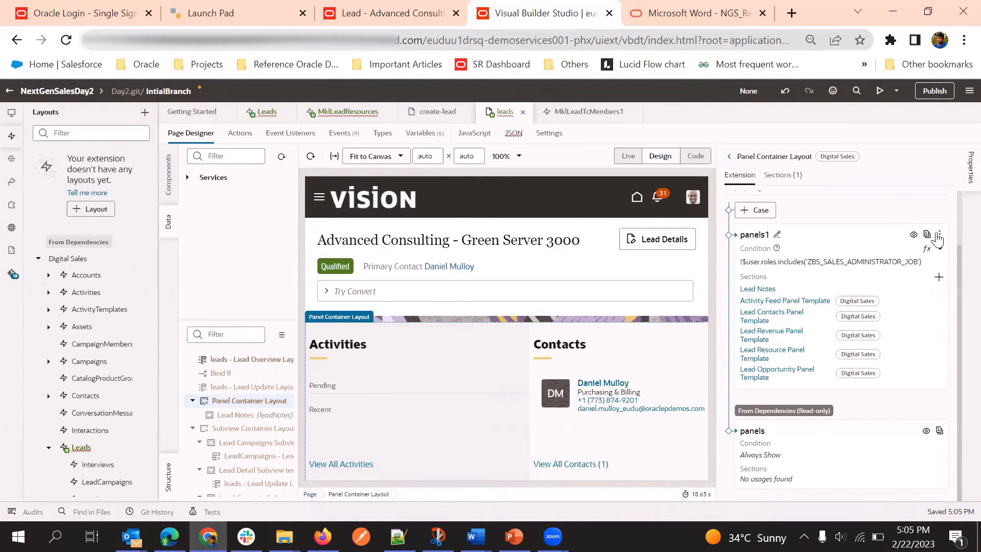
{"action": "left_click", "coordinate": [929, 249]}
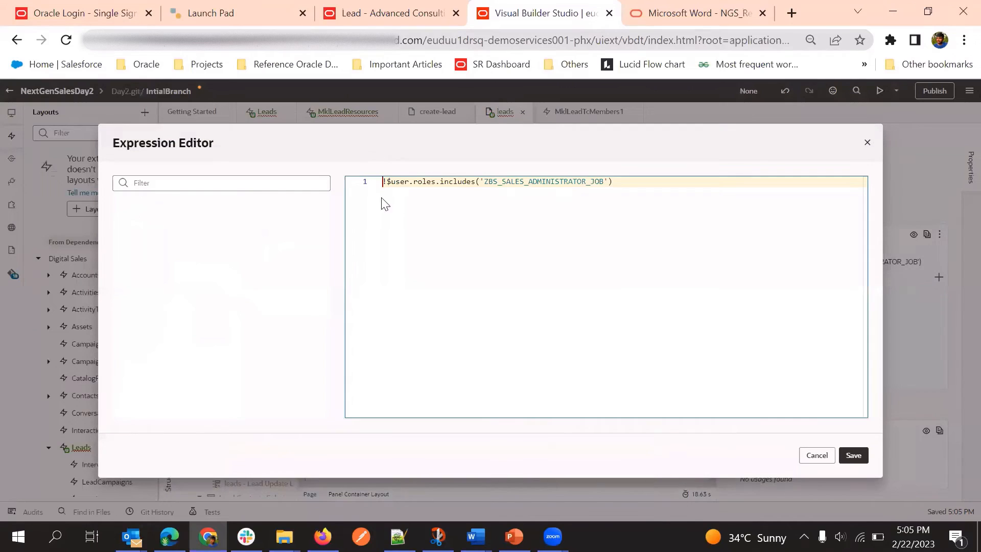
{"action": "left_click", "coordinate": [388, 184]}
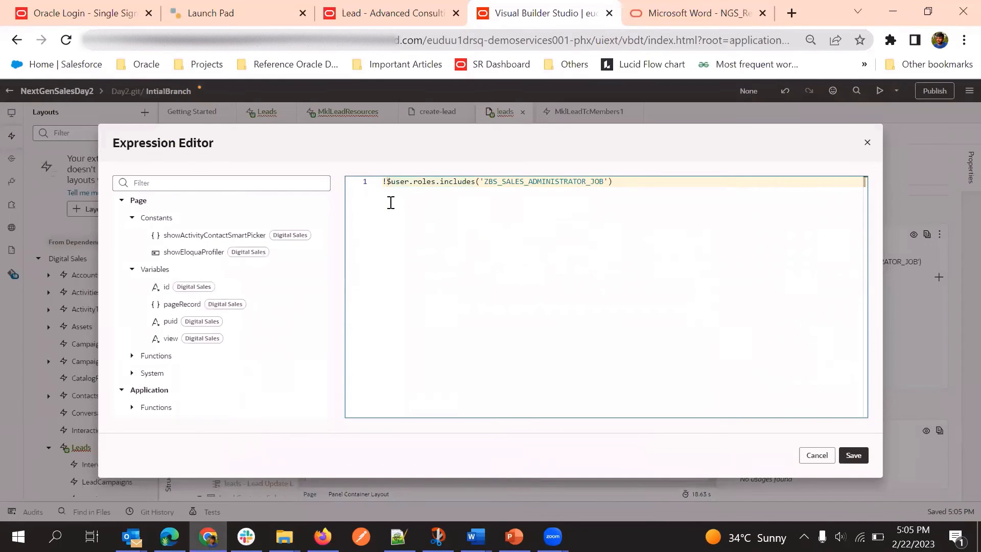
{"action": "key", "text": "BackSpace"}
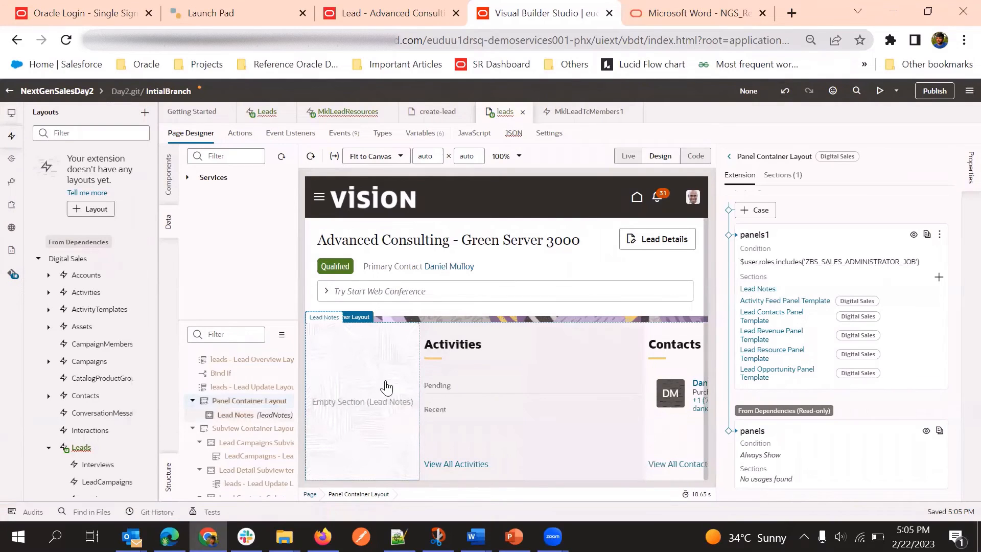
- Open the Lead Notes section template's code and add blank lines inside the leadNotes template element
{"action": "left_click", "coordinate": [761, 289]}
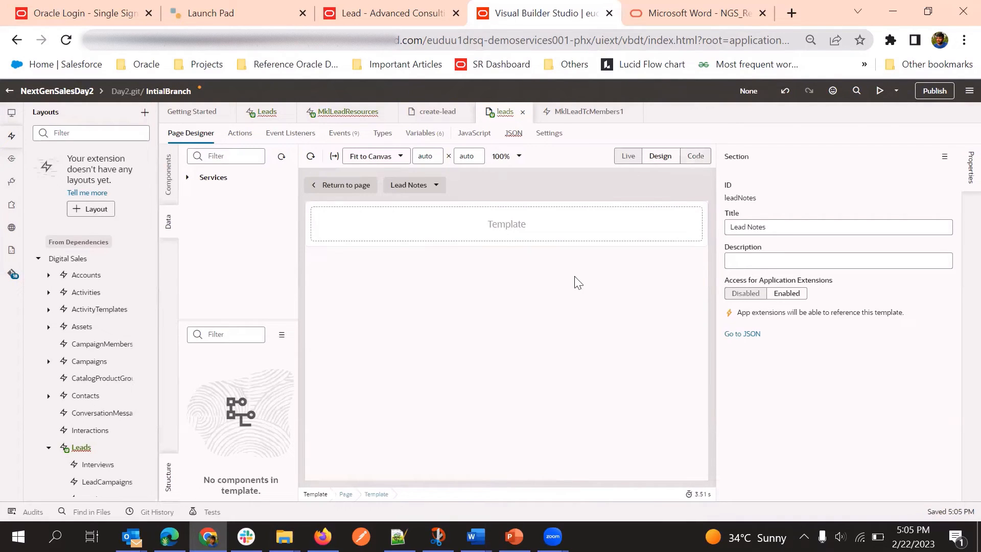
{"action": "left_click", "coordinate": [699, 160]}
{"action": "left_click", "coordinate": [695, 158]}
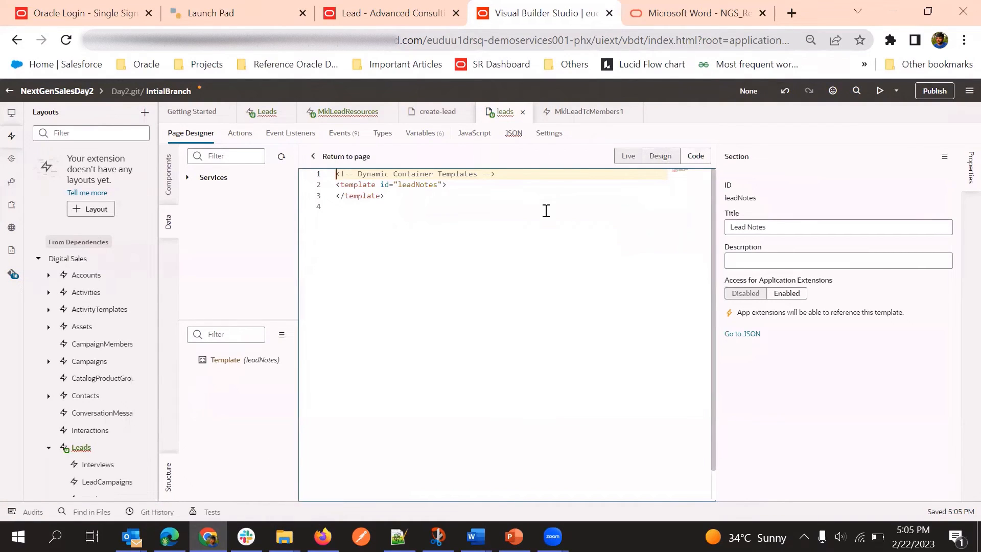
{"action": "left_click", "coordinate": [488, 190]}
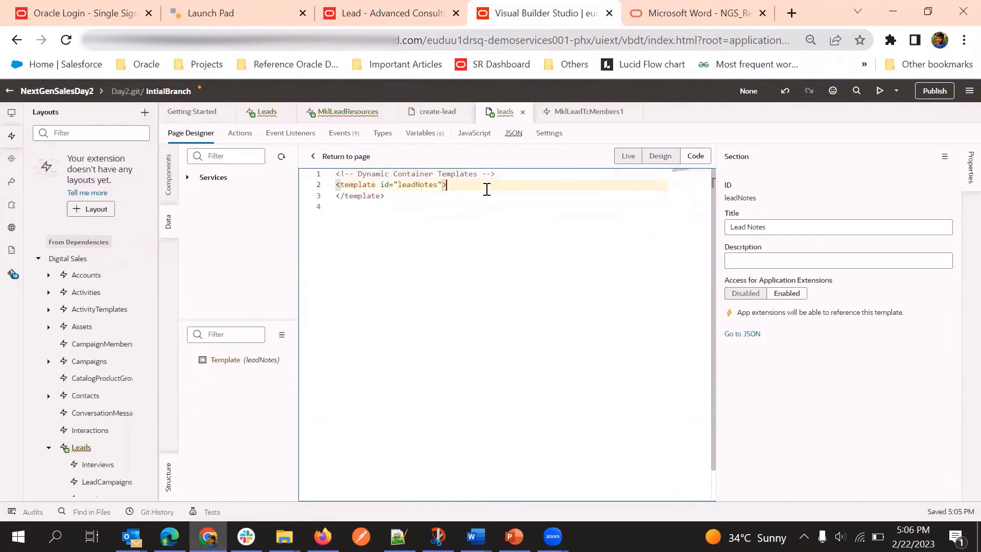
{"action": "key", "text": "Return"}
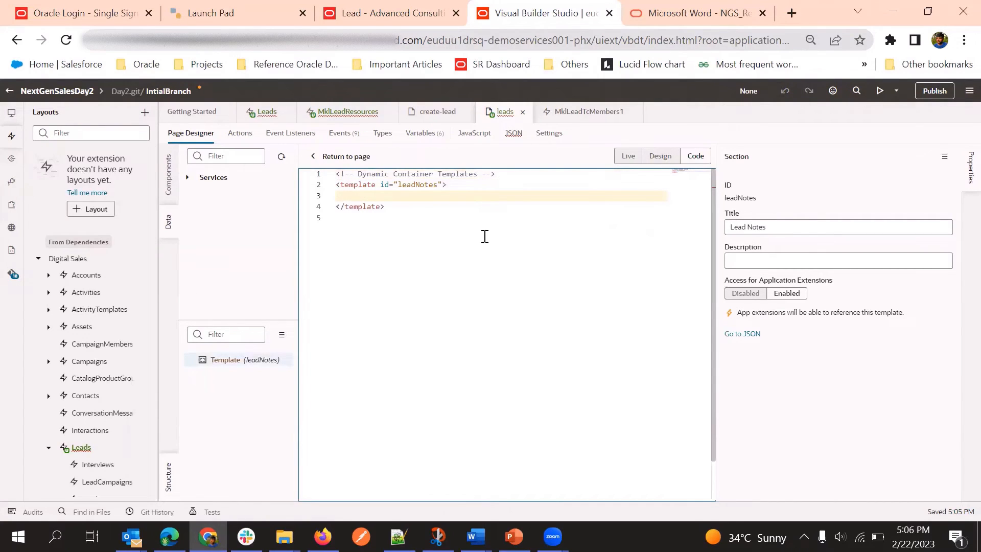
{"action": "key", "text": "BackSpace"}
{"action": "key", "text": "Return"}
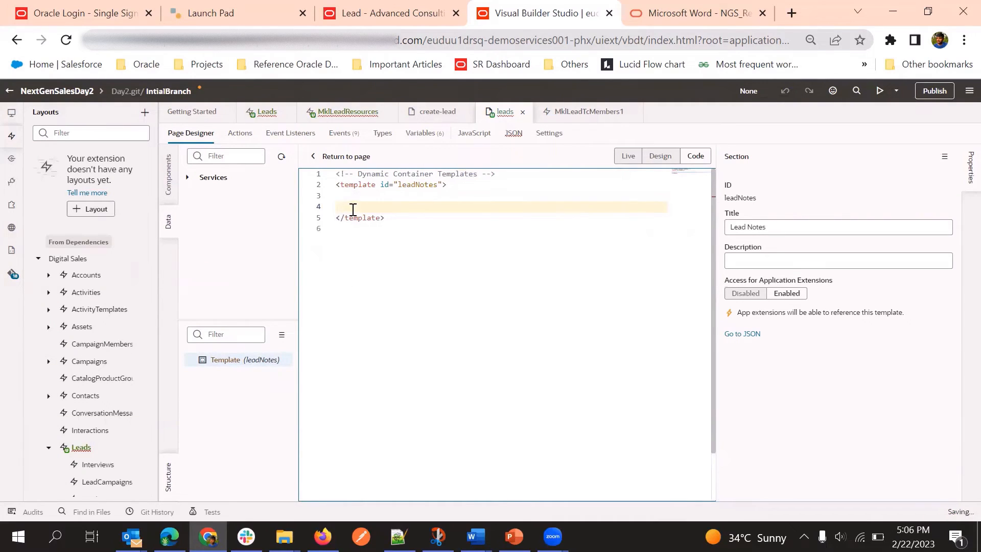
{"action": "key", "text": "Up"}
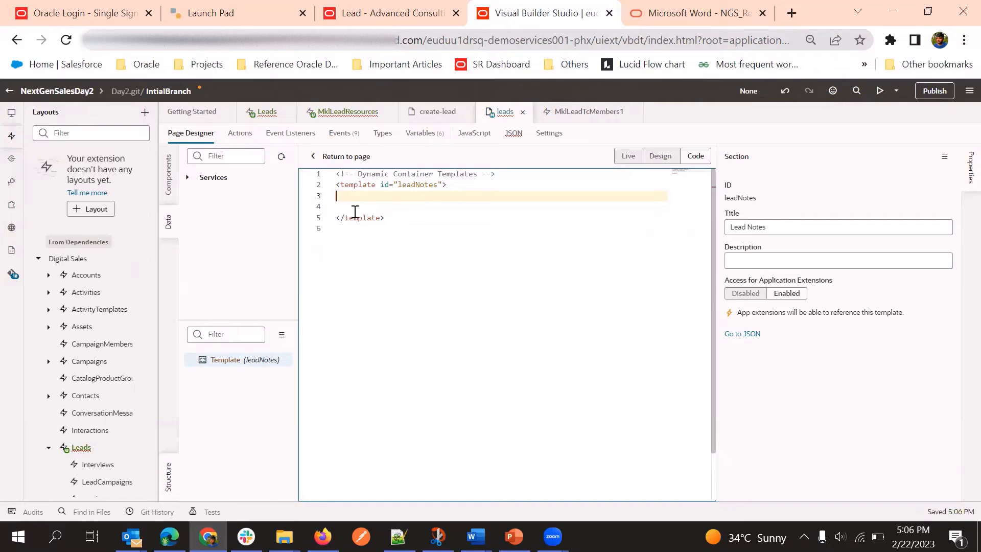
{"action": "key", "text": "Return"}
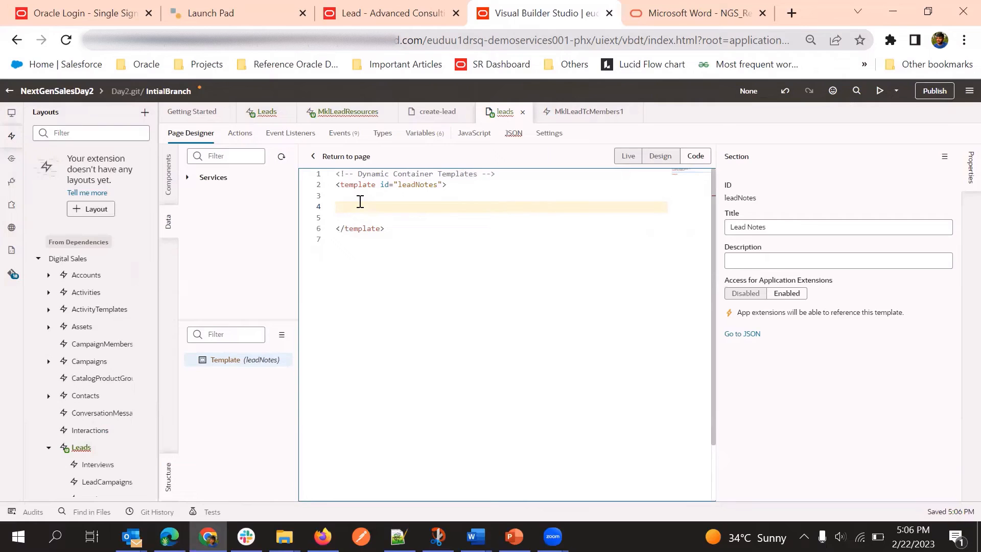
- Copy the opening oj-sp-foldout-panel tag from the Notepad++ snippet and paste it inside the leadNotes template in Visual Builder Studio
{"action": "left_click", "coordinate": [418, 12]}
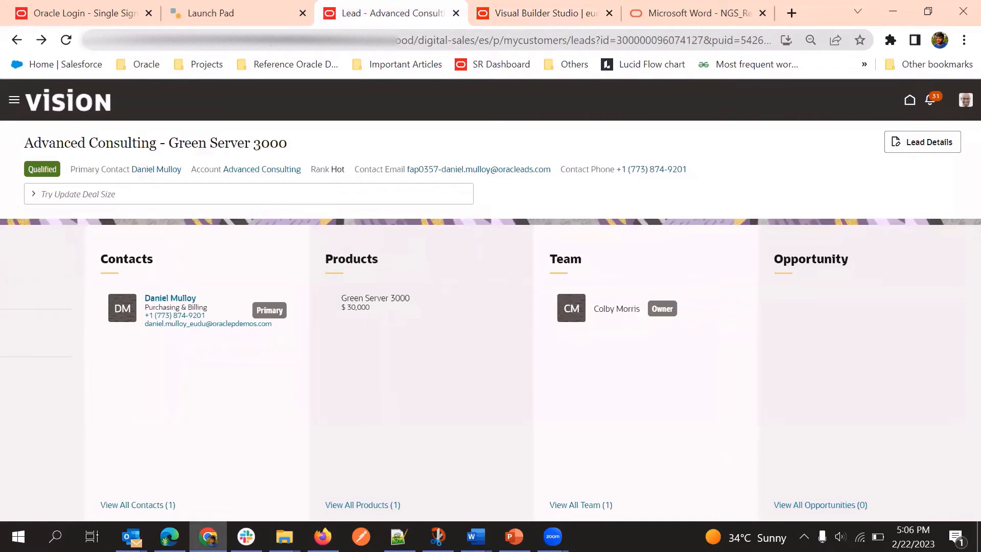
{"action": "mouse_move", "coordinate": [398, 536]}
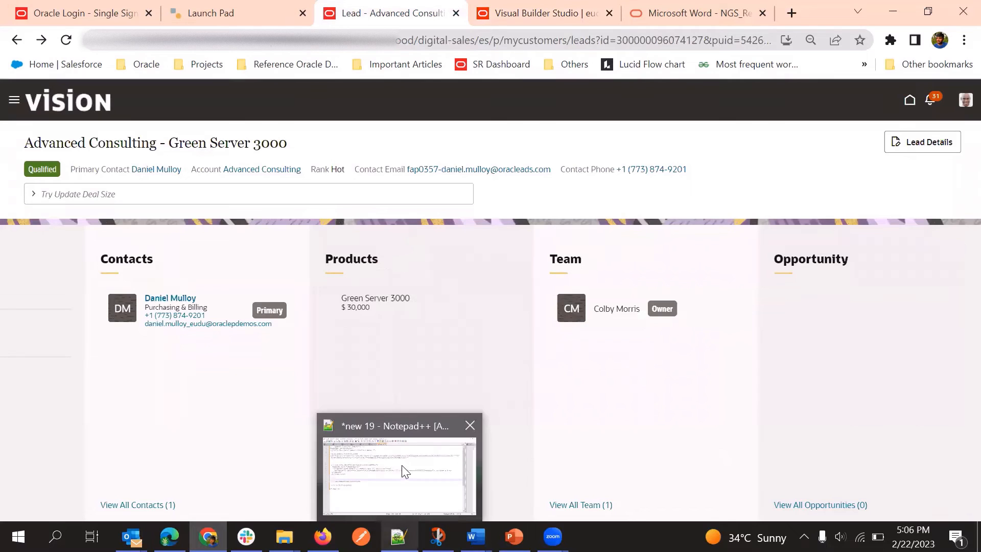
{"action": "left_click", "coordinate": [399, 476]}
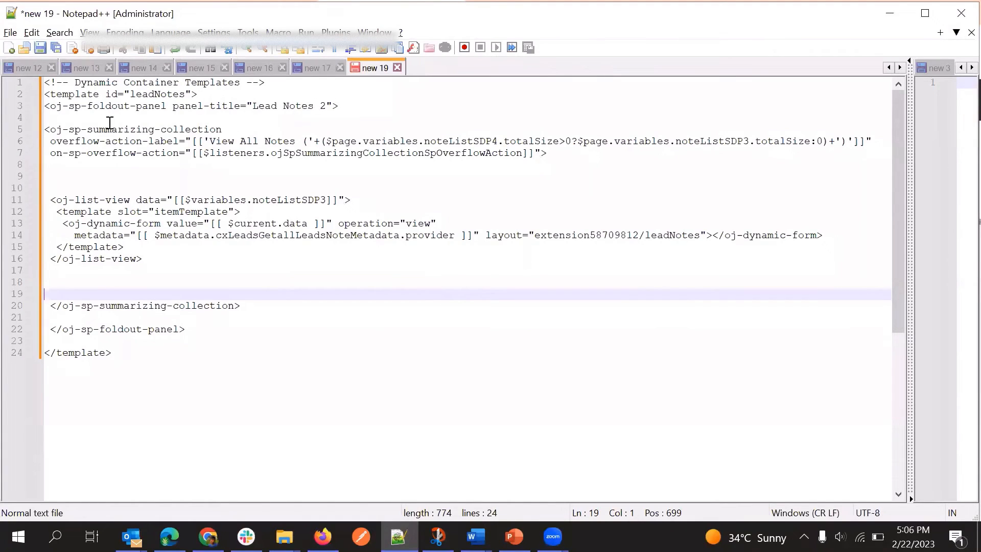
{"action": "left_click_drag", "start_coordinate": [337, 105], "coordinate": [40, 113]}
{"action": "key", "text": "ctrl+c"}
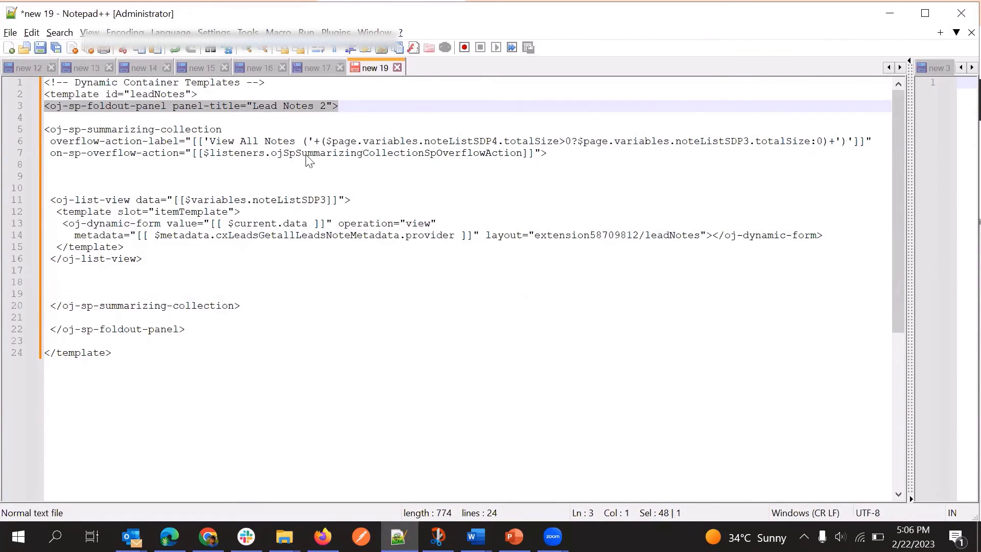
{"action": "key", "text": "alt+Tab"}
{"action": "left_click", "coordinate": [557, 11]}
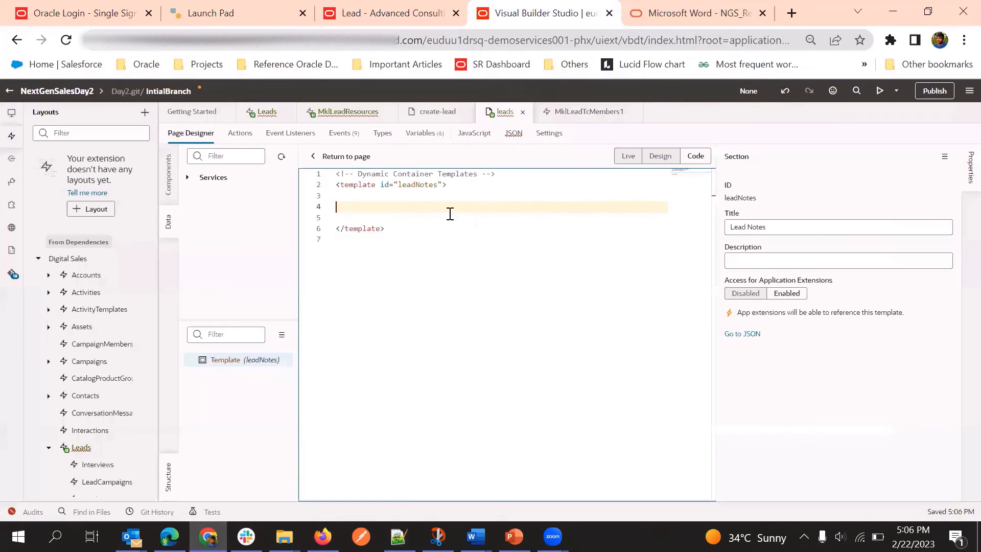
{"action": "left_click", "coordinate": [357, 200]}
{"action": "key", "text": "ctrl+v"}
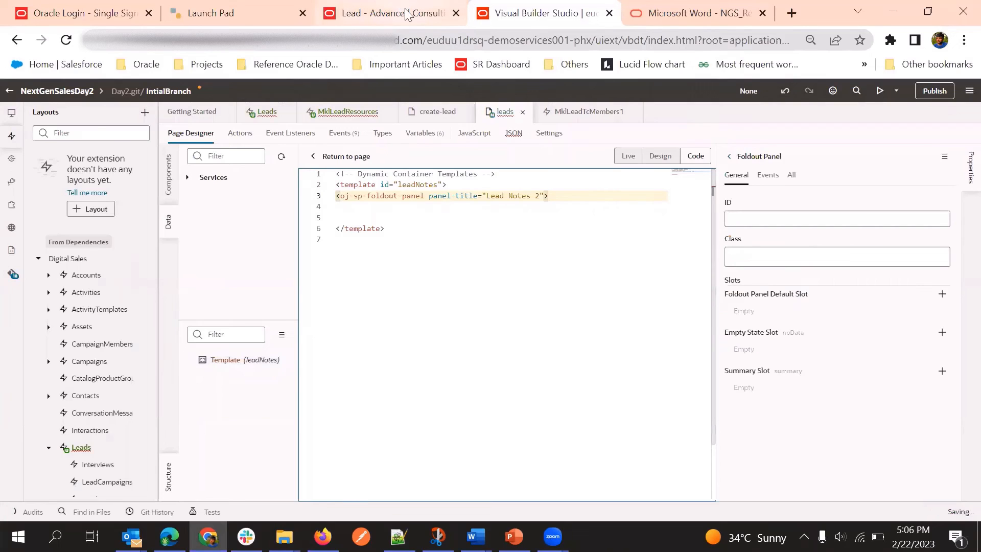
- Change the foldout panel's panel-title attribute to "Lead Notes"
{"action": "left_click", "coordinate": [389, 13]}
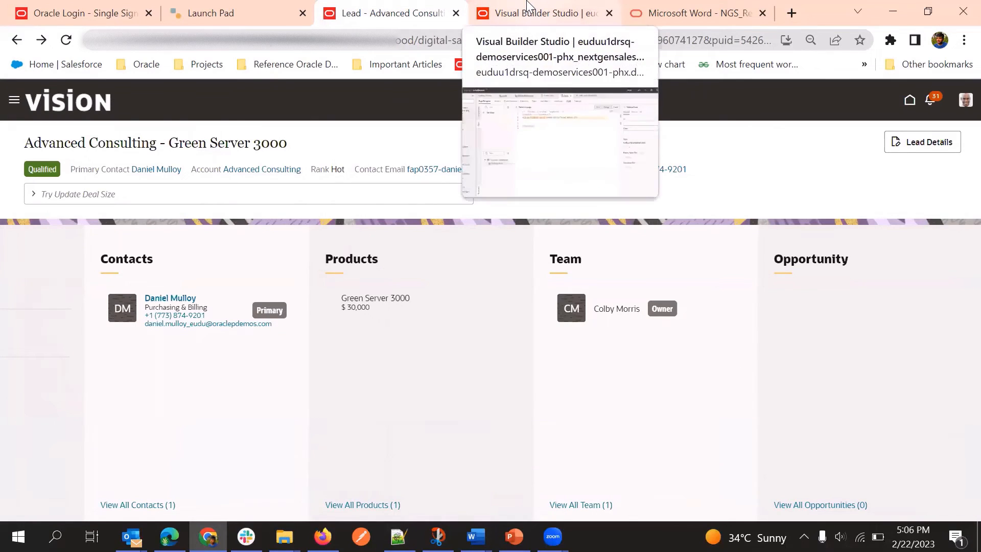
{"action": "key", "text": "ctrl+Tab"}
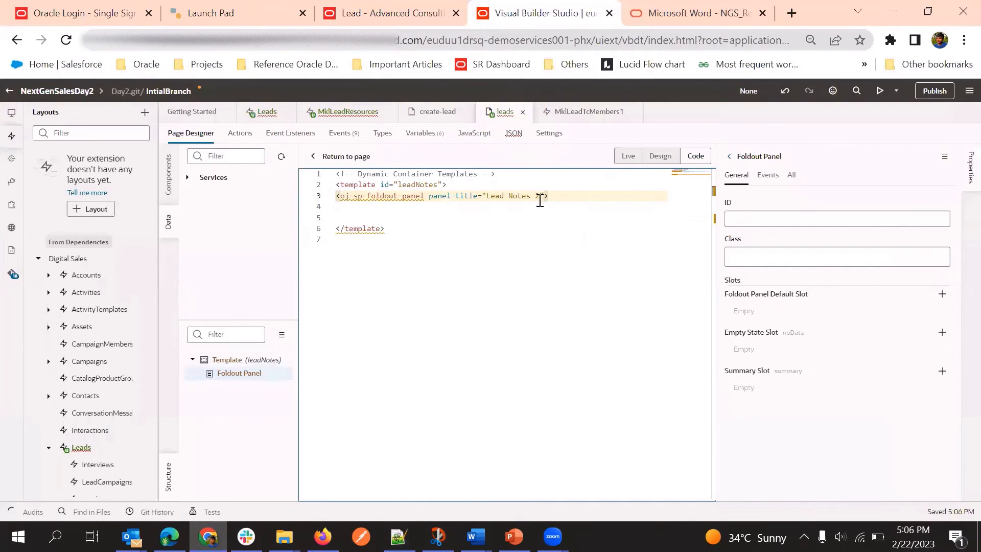
{"action": "key", "text": "BackSpace"}
{"action": "key", "text": "BackSpace"}
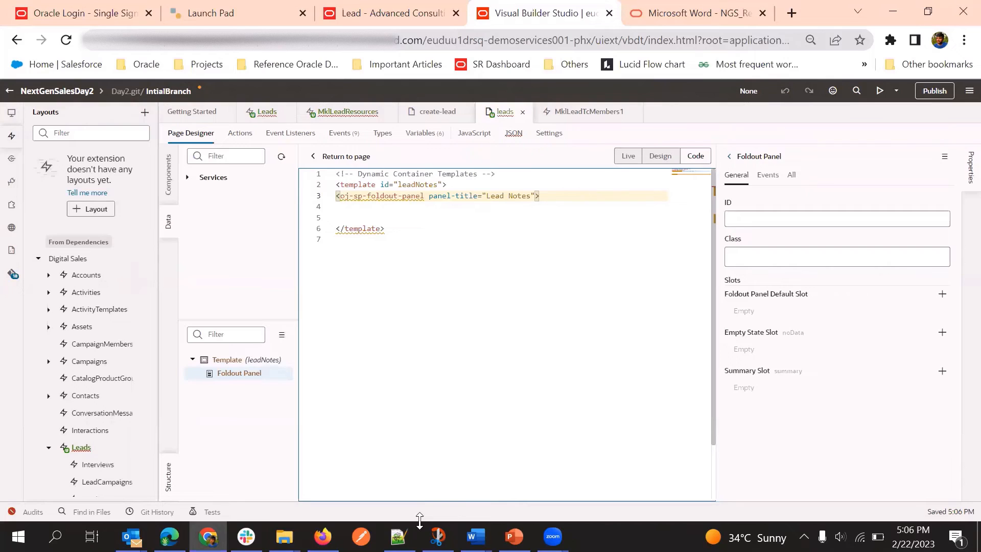
- Copy the closing </oj-sp-foldout-panel> tag from the Notepad++ snippet and insert it below the opening tag, before the template's end
{"action": "left_click", "coordinate": [399, 537]}
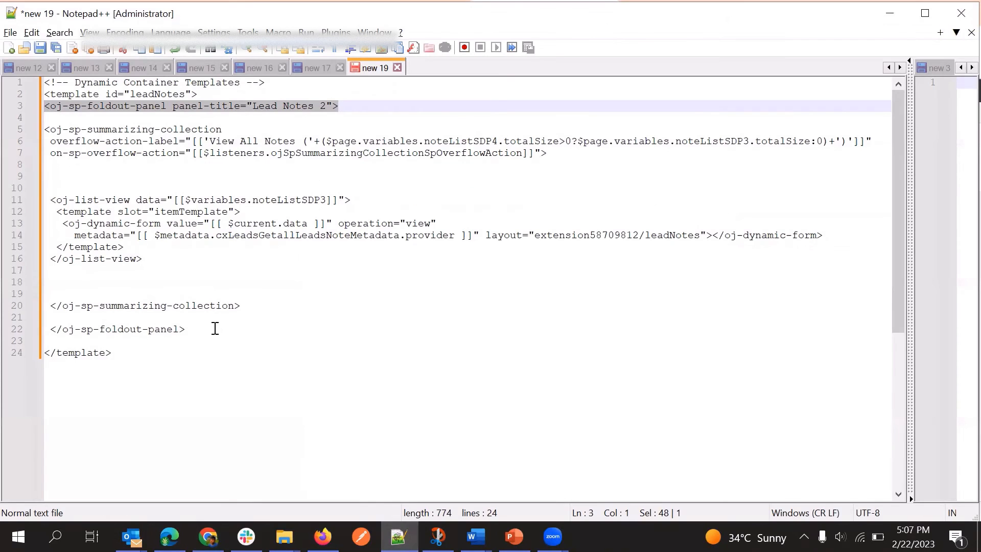
{"action": "left_click_drag", "start_coordinate": [210, 330], "coordinate": [54, 327]}
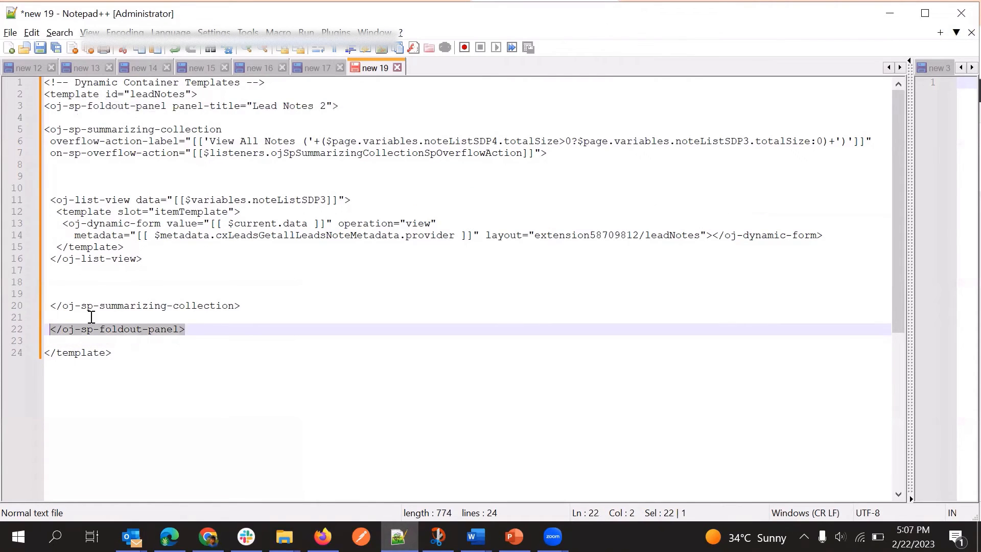
{"action": "key", "text": "alt+Tab"}
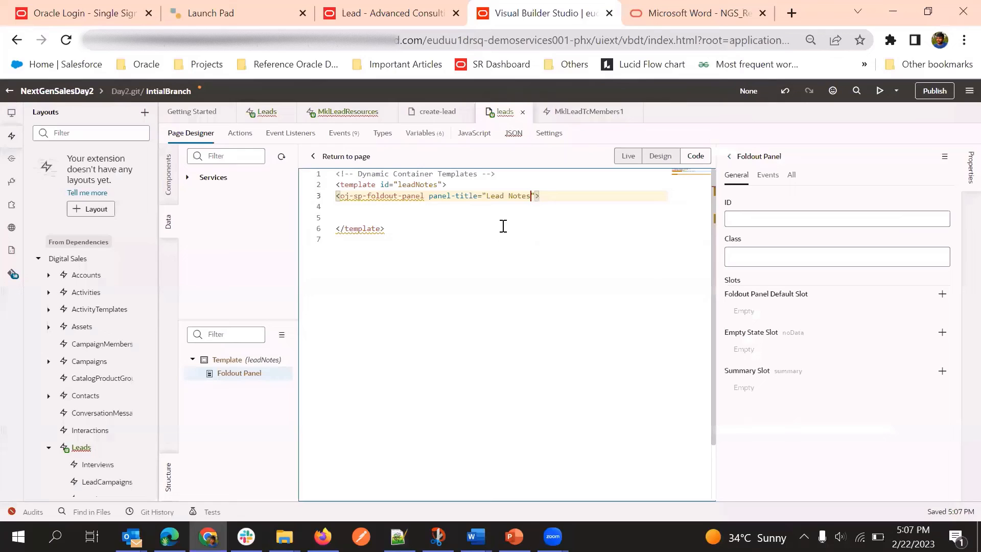
{"action": "left_click", "coordinate": [553, 193]}
{"action": "type", "text": "</oj-sp-foldout-panel>"}
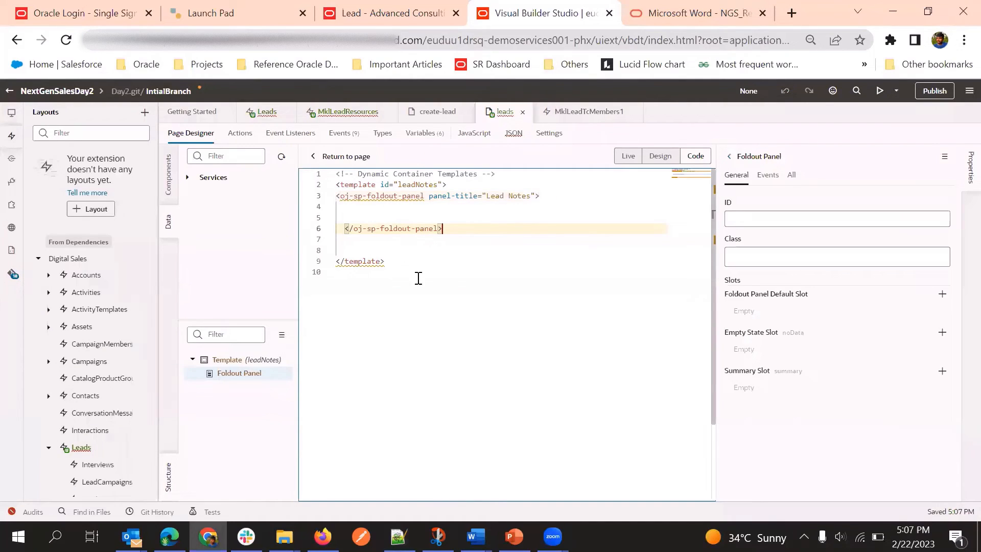
- Remove the surplus blank line below the closing oj-sp-foldout-panel tag and the indentation before that tag
{"action": "left_click", "coordinate": [373, 246]}
{"action": "key", "text": "BackSpace"}
{"action": "key", "text": "BackSpace"}
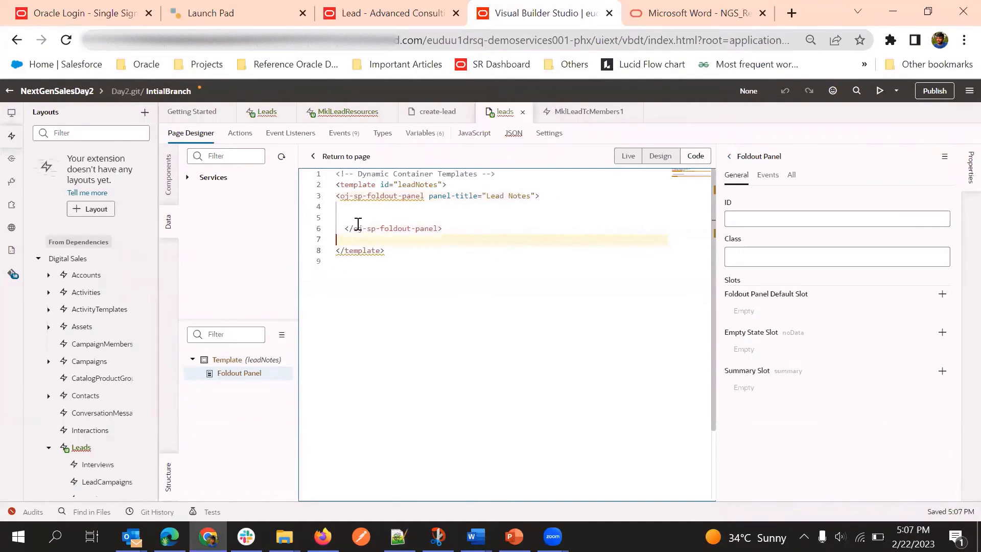
{"action": "key", "text": "BackSpace"}
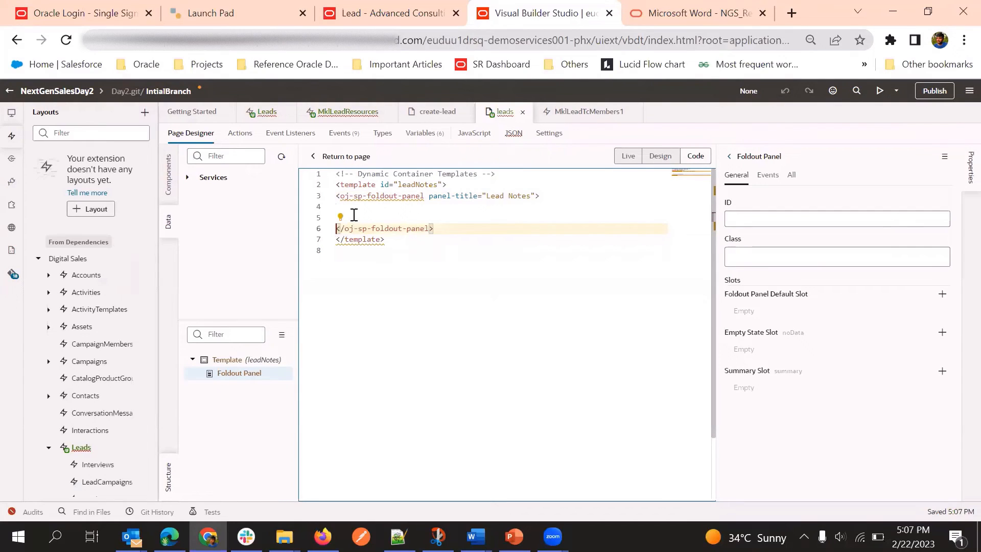
- Copy the opening oj-sp-summarizing-collection tag with its overflow attributes from the Notepad++ snippet and paste it inside the foldout panel in Visual Builder Studio
{"action": "left_click", "coordinate": [353, 215]}
{"action": "left_click", "coordinate": [360, 210]}
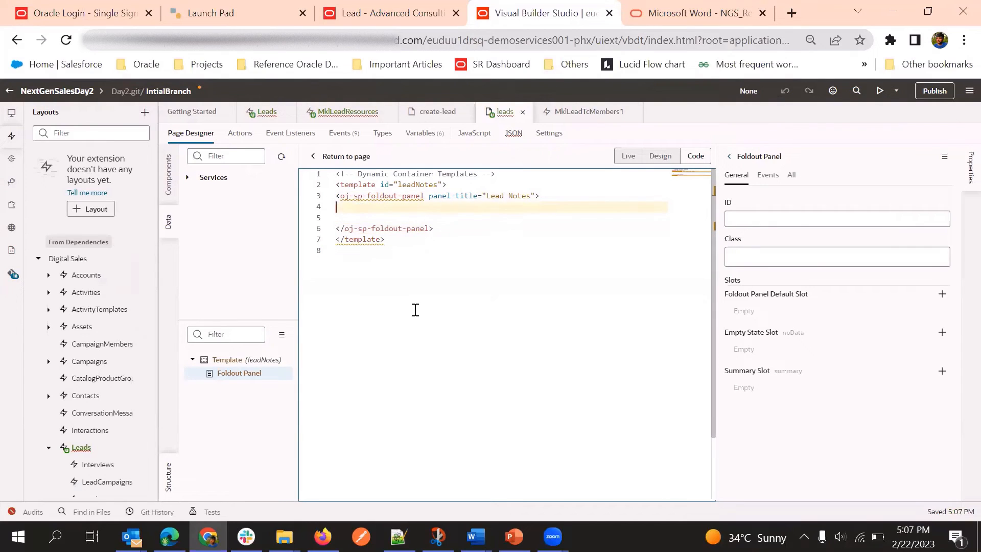
{"action": "key", "text": "alt+Tab"}
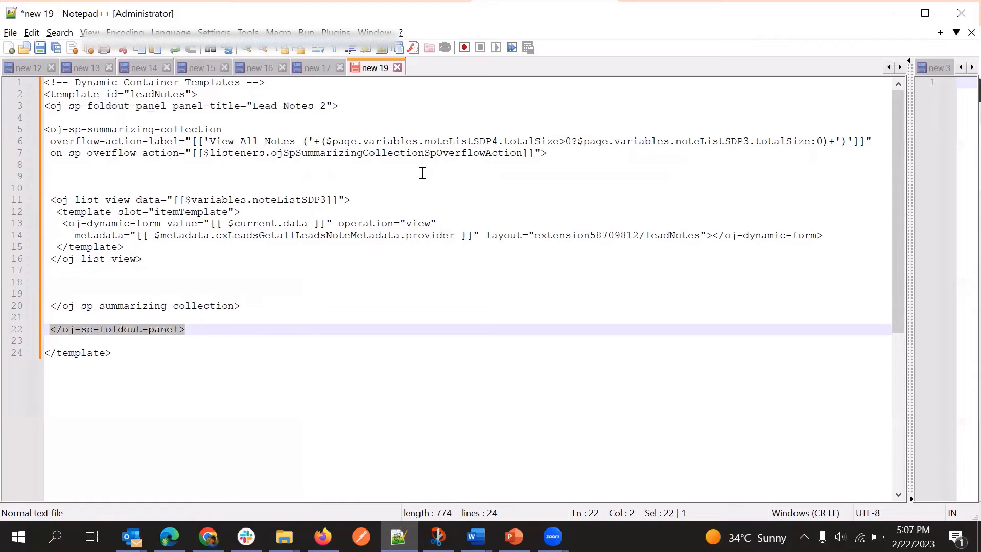
{"action": "left_click", "coordinate": [554, 153]}
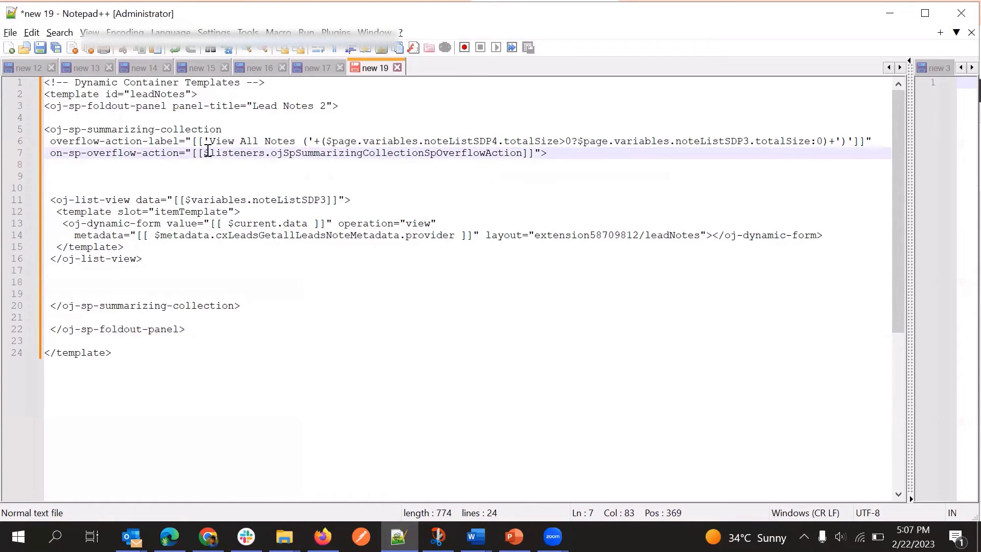
{"action": "left_click", "coordinate": [45, 130]}
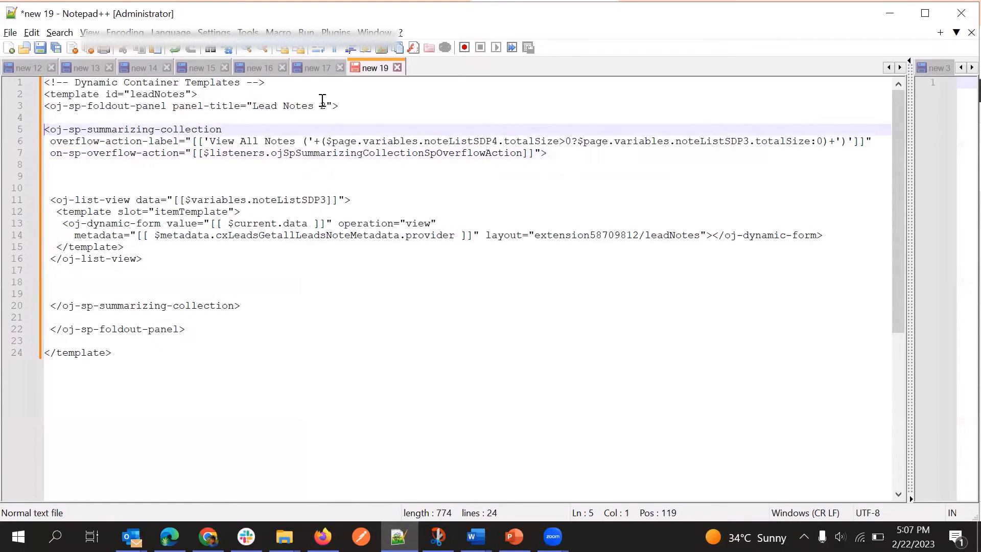
{"action": "left_click_drag", "start_coordinate": [46, 130], "coordinate": [550, 154]}
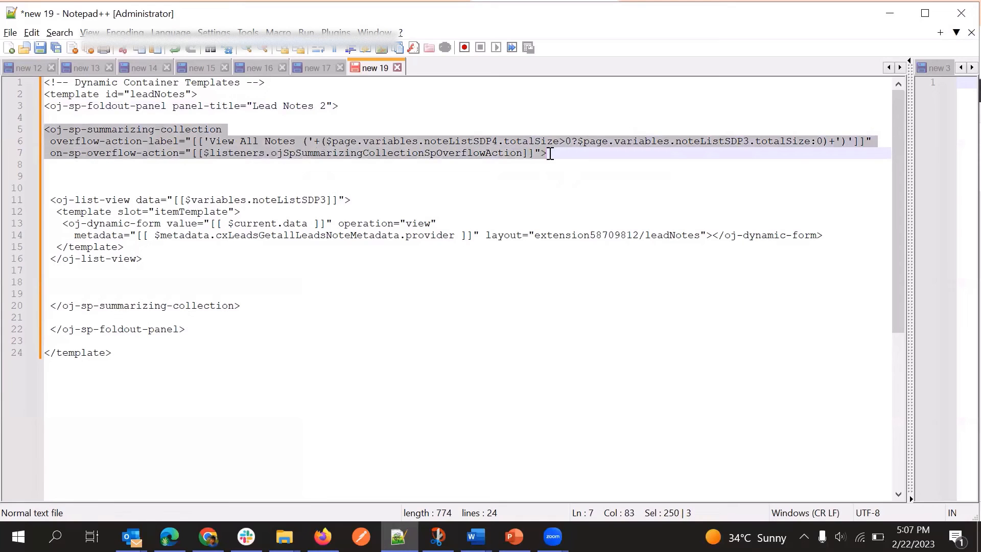
{"action": "key", "text": "alt+Tab"}
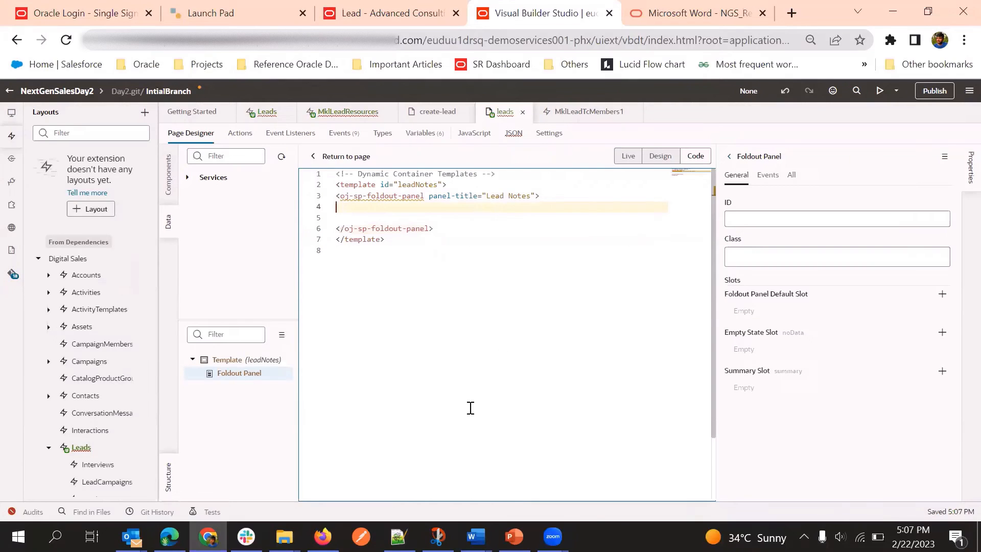
{"action": "left_click", "coordinate": [463, 11]}
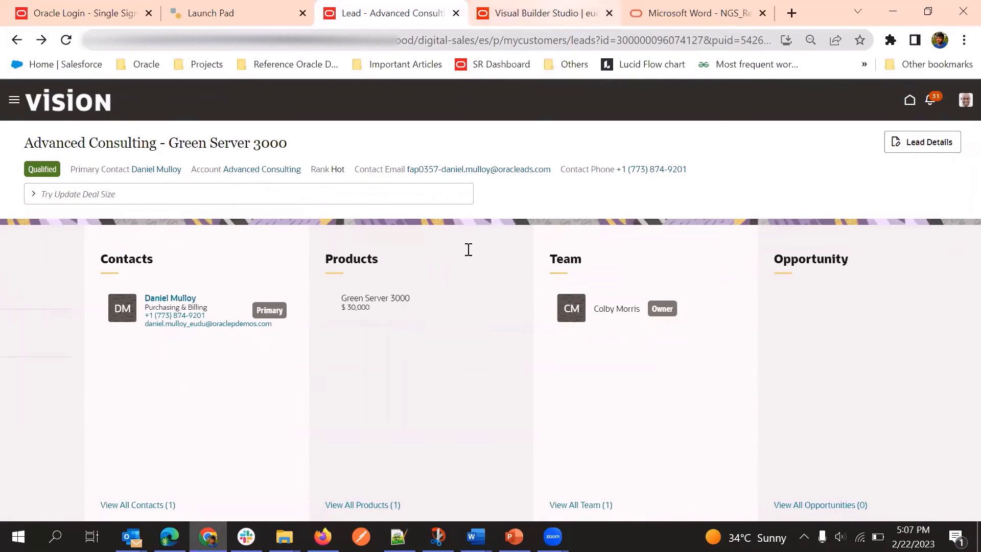
{"action": "key", "text": "ctrl+Tab"}
{"action": "key", "text": "ctrl+v"}
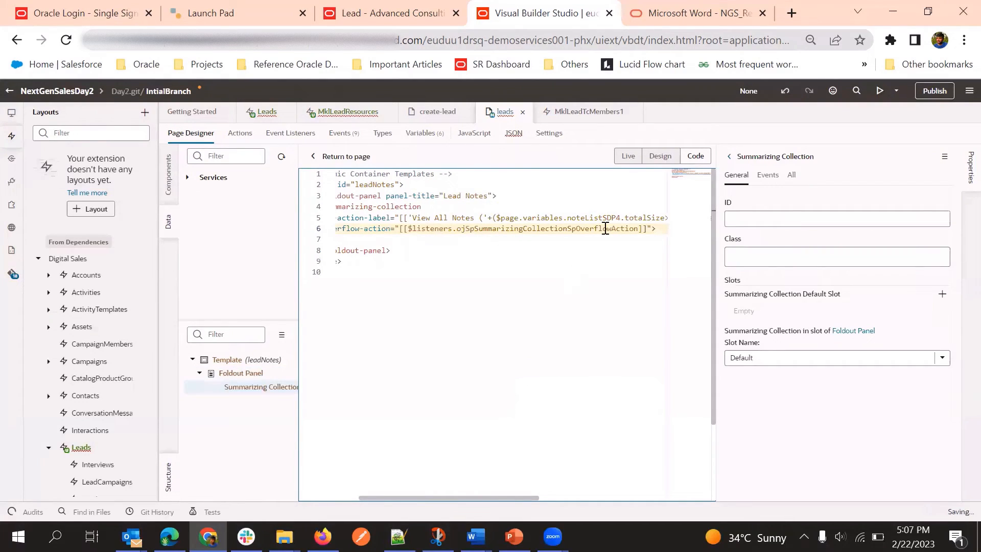
- Add two blank lines below the opening oj-sp-summarizing-collection tag and place the cursor on the first empty line
{"action": "left_click", "coordinate": [621, 218]}
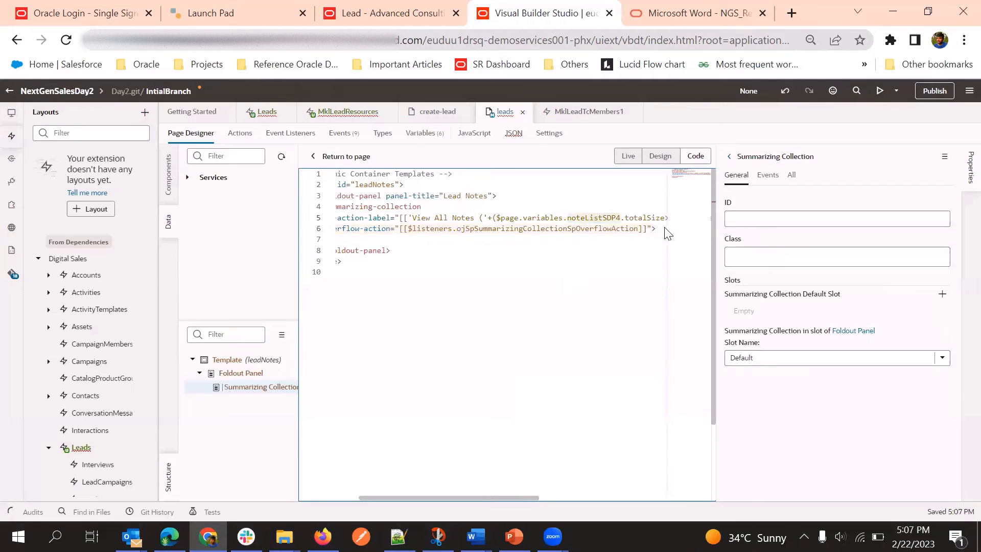
{"action": "left_click", "coordinate": [658, 239]}
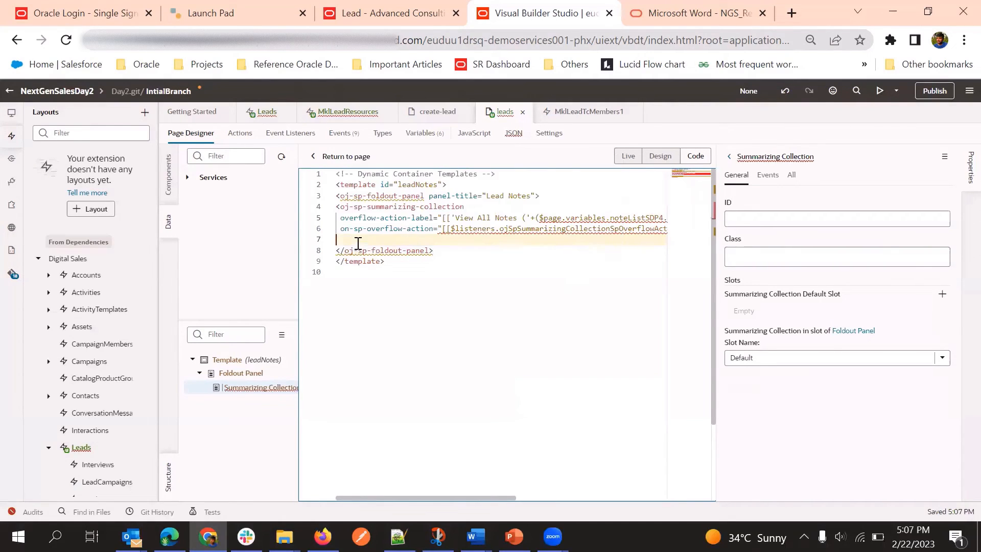
{"action": "key", "text": "Return"}
{"action": "key", "text": "Return"}
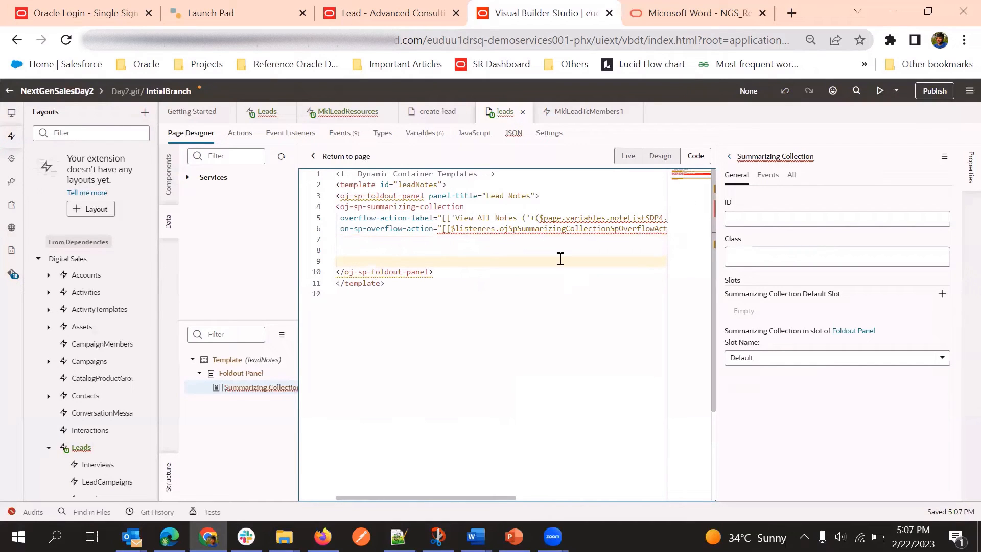
{"action": "key", "text": "alt+Tab"}
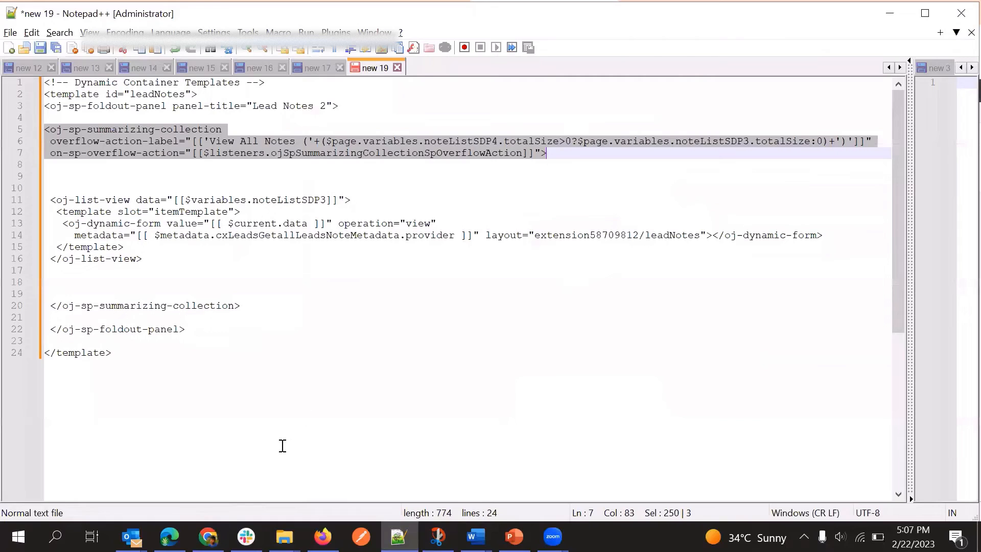
{"action": "key", "text": "alt+Tab"}
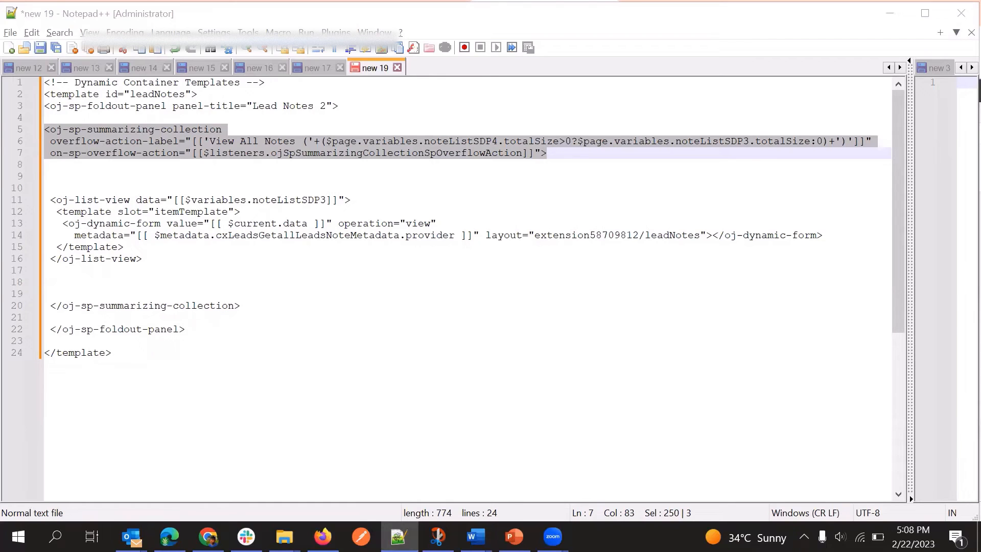
{"action": "key", "text": "alt+Tab"}
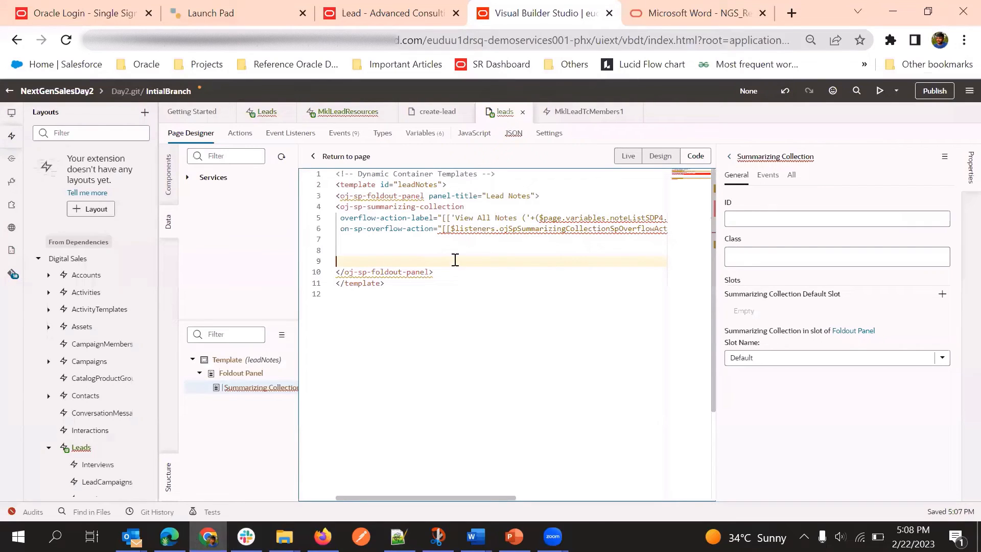
{"action": "left_click", "coordinate": [345, 251]}
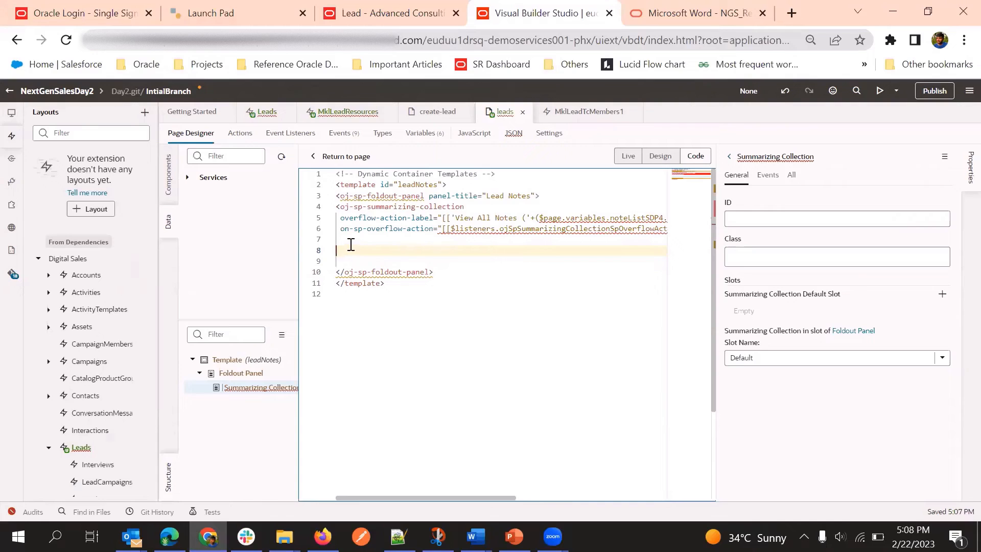
{"action": "key", "text": "Up"}
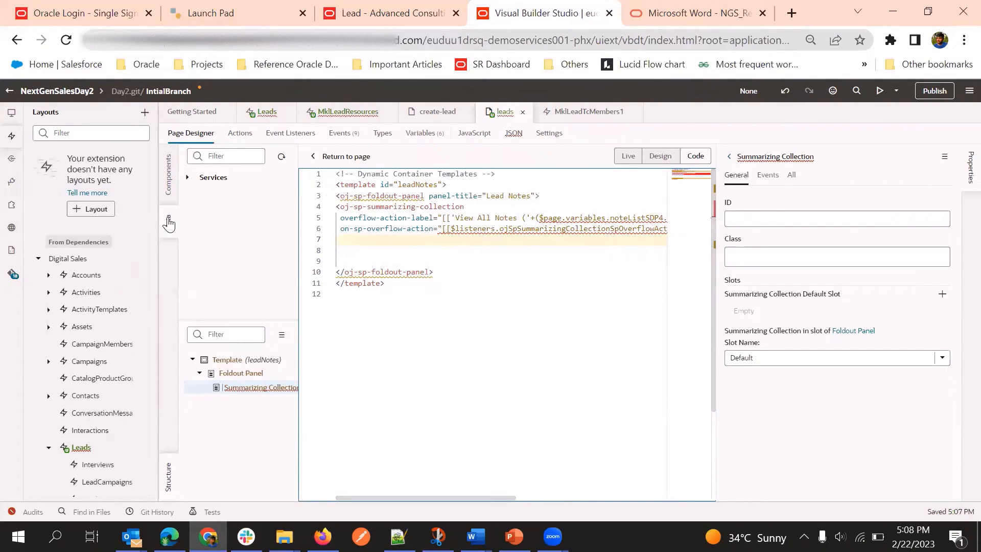
- Expand the cx_leads service under Services down to the endpoints of the leads Note resource
{"action": "left_click", "coordinate": [188, 178]}
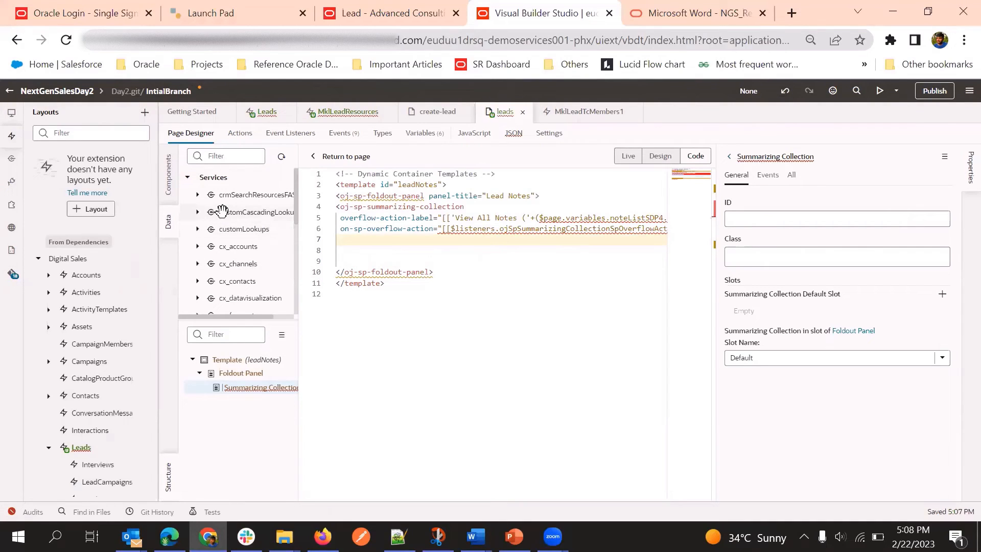
{"action": "scroll", "coordinate": [212, 224], "scroll_direction": "down", "scroll_amount": 2}
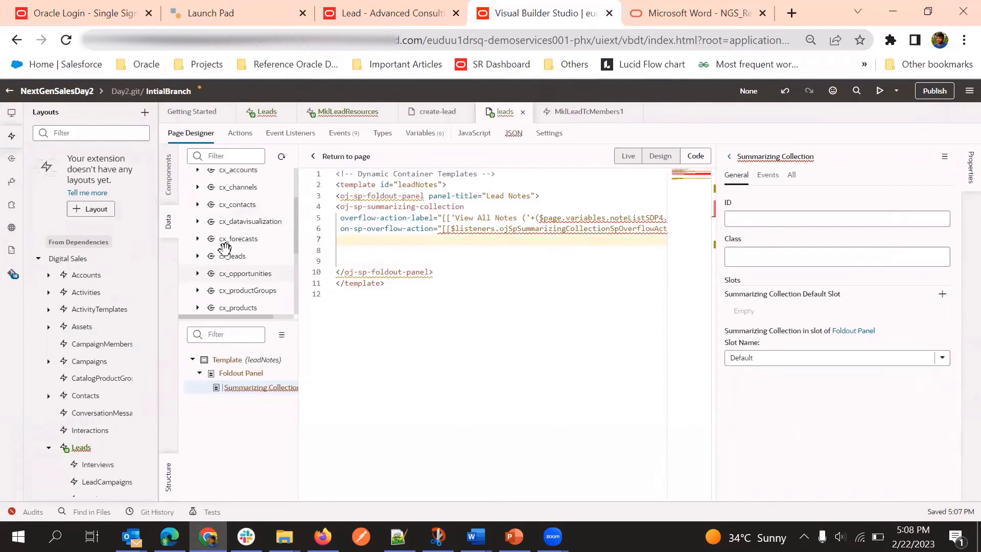
{"action": "left_click", "coordinate": [198, 257]}
{"action": "scroll", "coordinate": [225, 238], "scroll_direction": "down", "scroll_amount": 2}
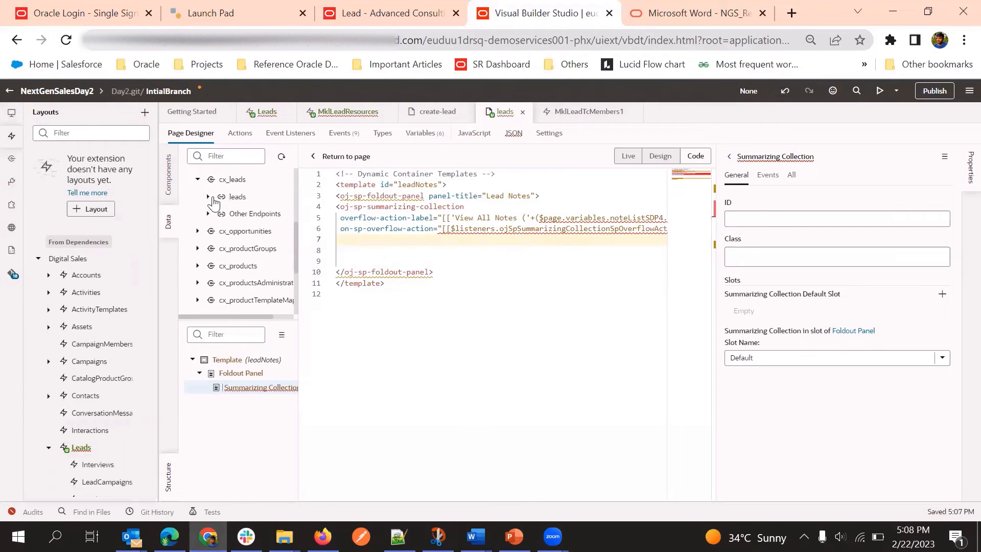
{"action": "left_click", "coordinate": [208, 198]}
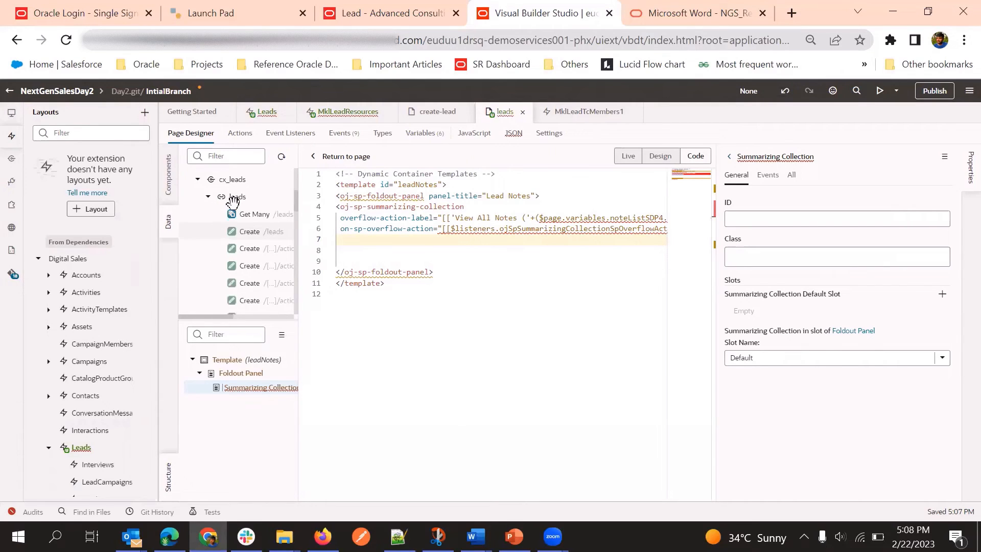
{"action": "scroll", "coordinate": [233, 211], "scroll_direction": "down", "scroll_amount": 1}
{"action": "scroll", "coordinate": [236, 214], "scroll_direction": "down", "scroll_amount": 3}
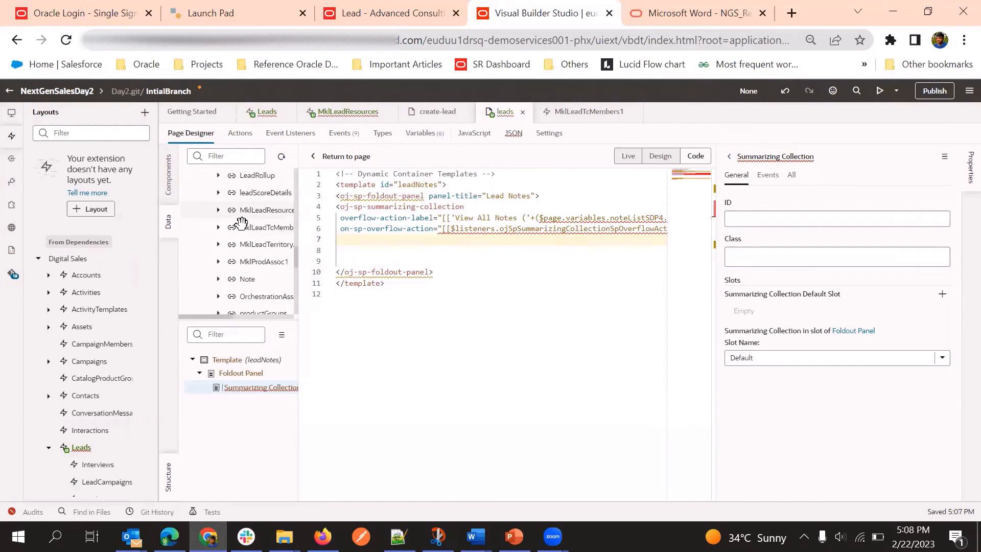
{"action": "scroll", "coordinate": [242, 224], "scroll_direction": "up", "scroll_amount": 2}
{"action": "scroll", "coordinate": [240, 210], "scroll_direction": "down", "scroll_amount": 2}
{"action": "scroll", "coordinate": [240, 258], "scroll_direction": "down", "scroll_amount": 3}
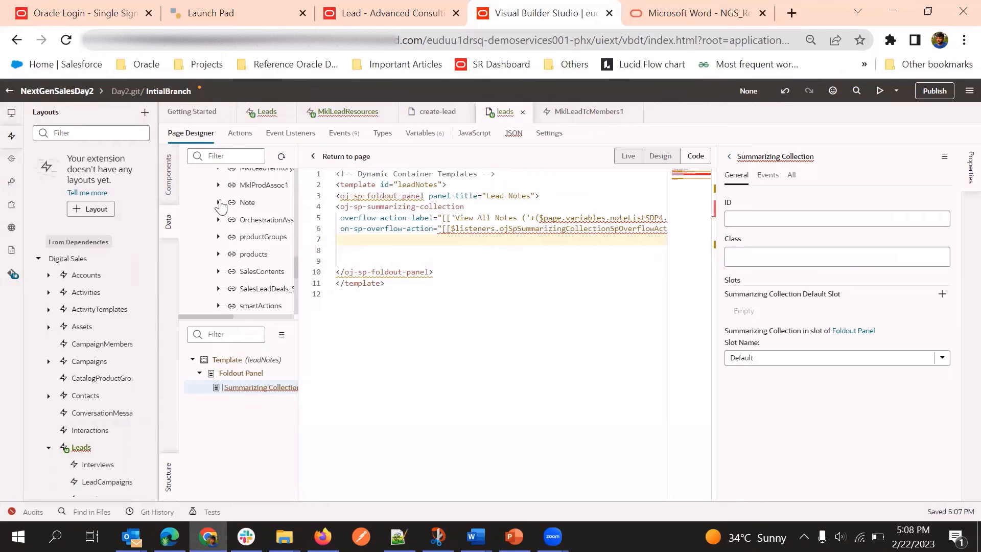
{"action": "left_click", "coordinate": [219, 203]}
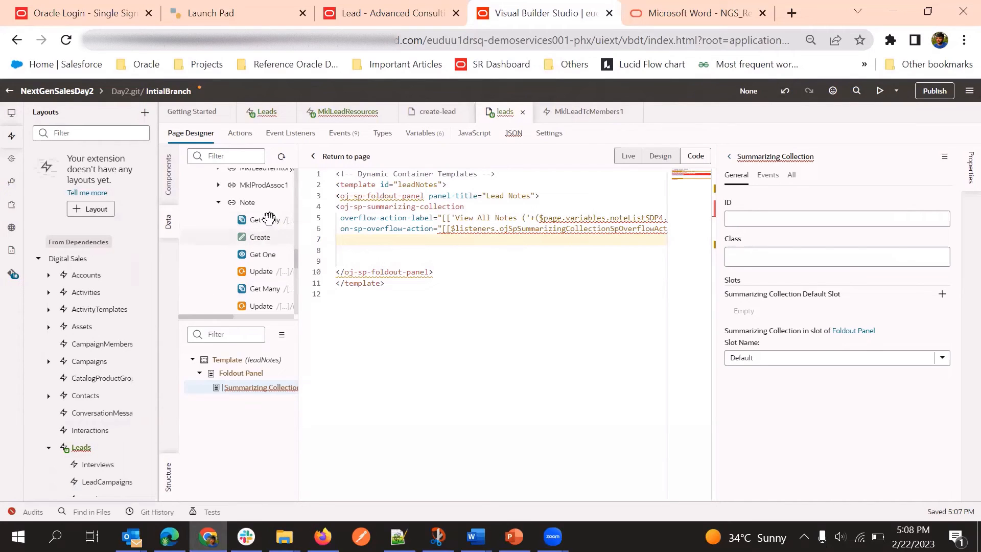
- Insert the Note Get Many endpoint inside the summarizing collection, rendered as a dynamic List
{"action": "left_click_drag", "start_coordinate": [269, 218], "coordinate": [371, 250]}
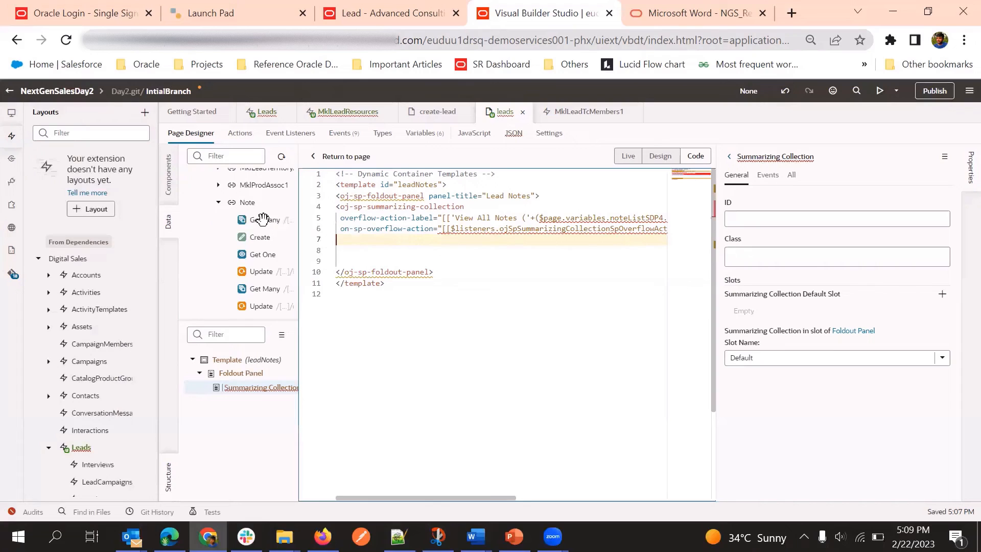
{"action": "left_click_drag", "start_coordinate": [264, 220], "coordinate": [345, 246]}
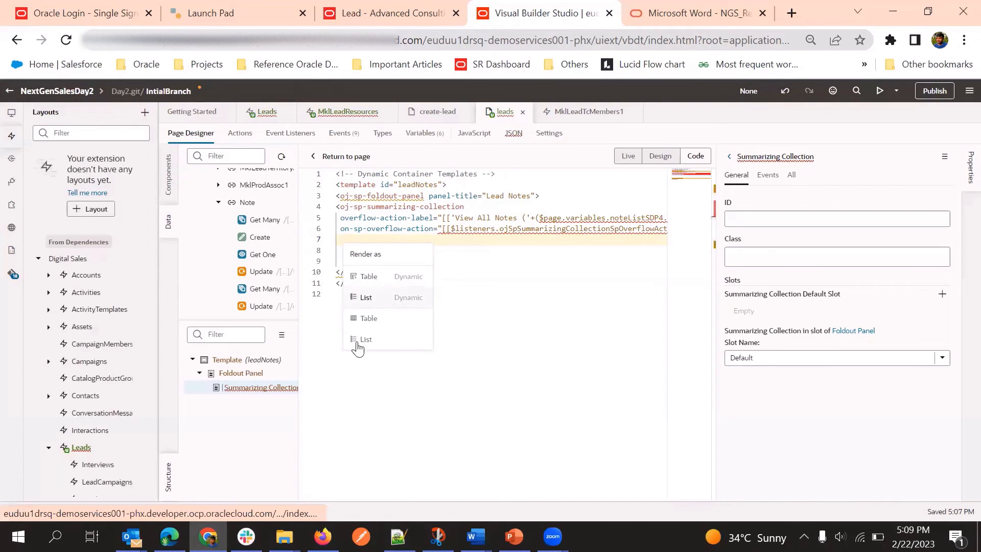
{"action": "left_click", "coordinate": [392, 299]}
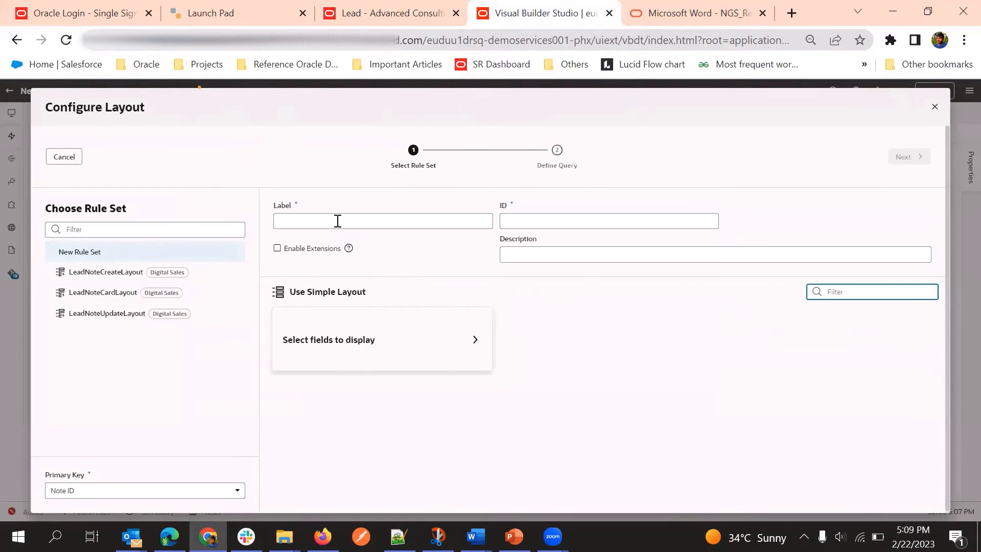
- Label the new rule set "Lead Notes" and choose NoteNumber and NoteTitle as fields to display in its simple layout
{"action": "left_click", "coordinate": [337, 221]}
{"action": "left_click", "coordinate": [366, 250]}
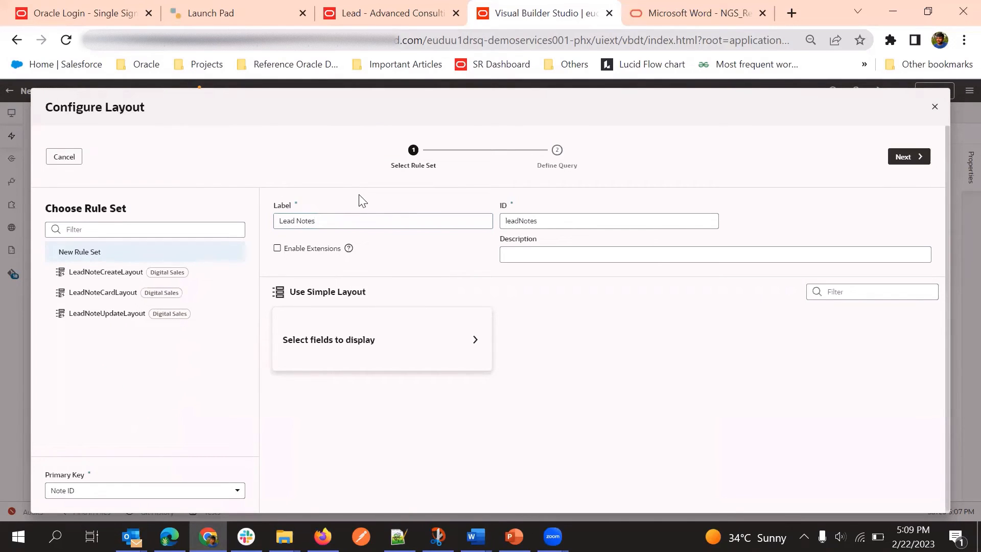
{"action": "left_click", "coordinate": [368, 337]}
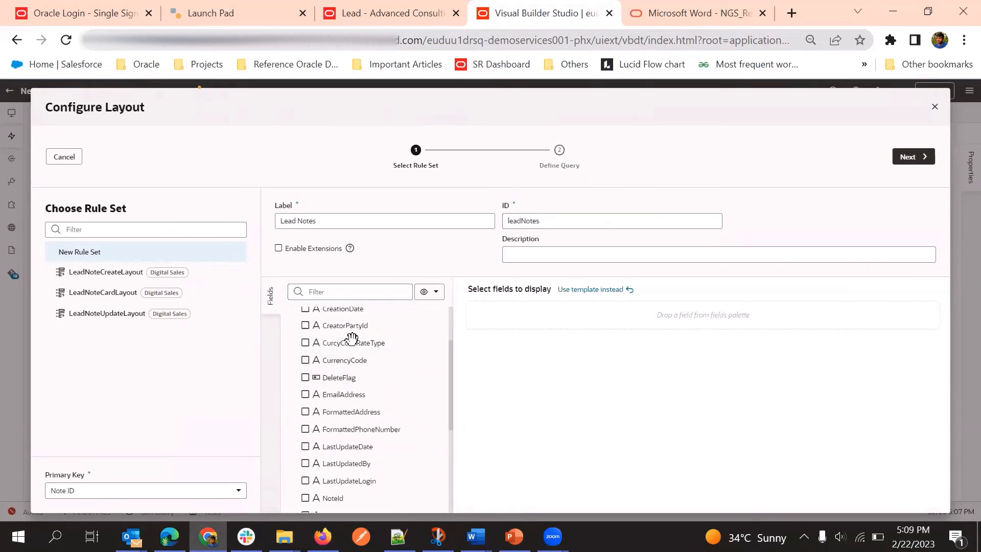
{"action": "scroll", "coordinate": [336, 373], "scroll_direction": "down", "scroll_amount": 2}
{"action": "scroll", "coordinate": [338, 388], "scroll_direction": "down", "scroll_amount": 1}
{"action": "scroll", "coordinate": [340, 394], "scroll_direction": "down", "scroll_amount": 1}
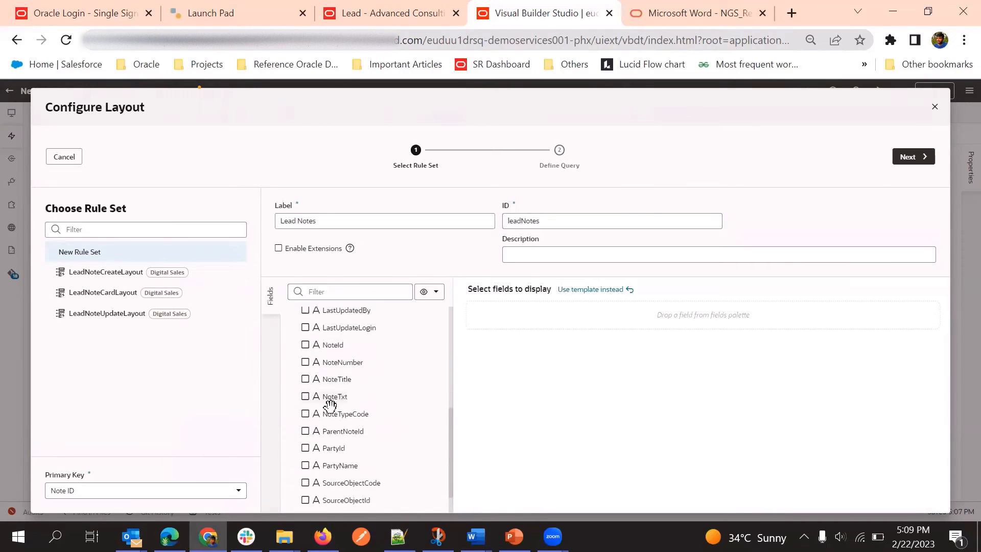
{"action": "left_click", "coordinate": [305, 362]}
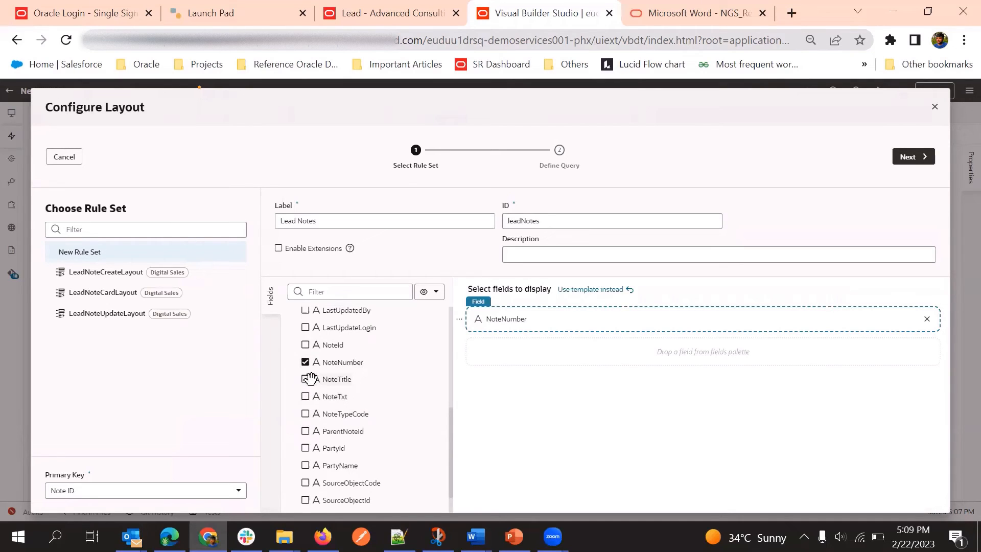
{"action": "left_click", "coordinate": [306, 379]}
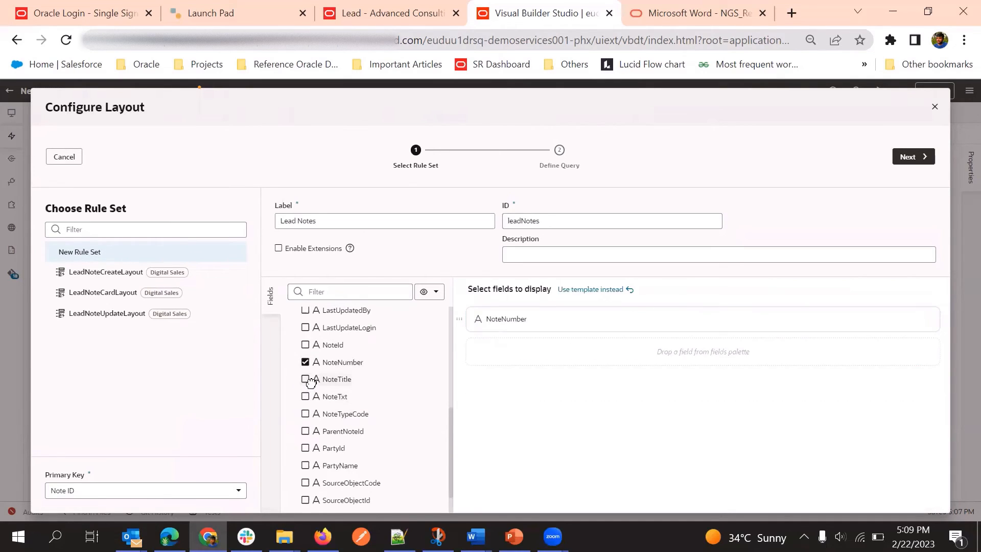
- Map the page's id variable to the leads_Id URI parameter in the layout query and finish the configuration
{"action": "left_click", "coordinate": [912, 155]}
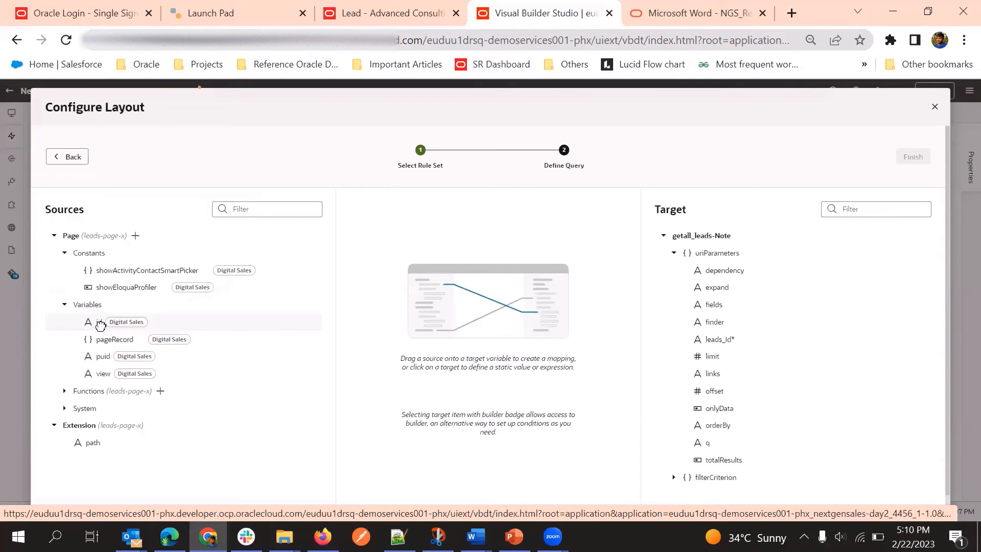
{"action": "left_click_drag", "start_coordinate": [100, 326], "coordinate": [97, 315]}
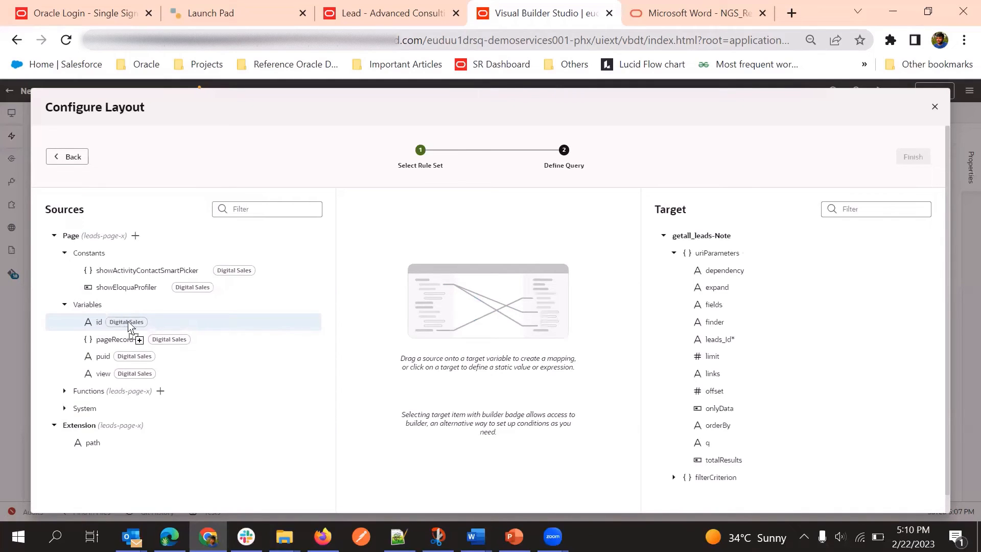
{"action": "left_click_drag", "start_coordinate": [131, 329], "coordinate": [723, 339]}
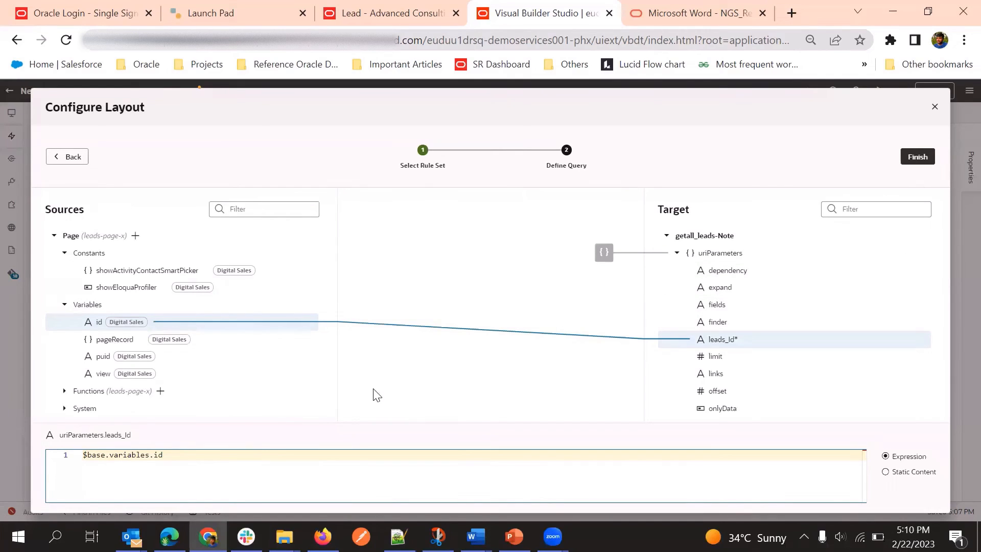
{"action": "left_click", "coordinate": [919, 157]}
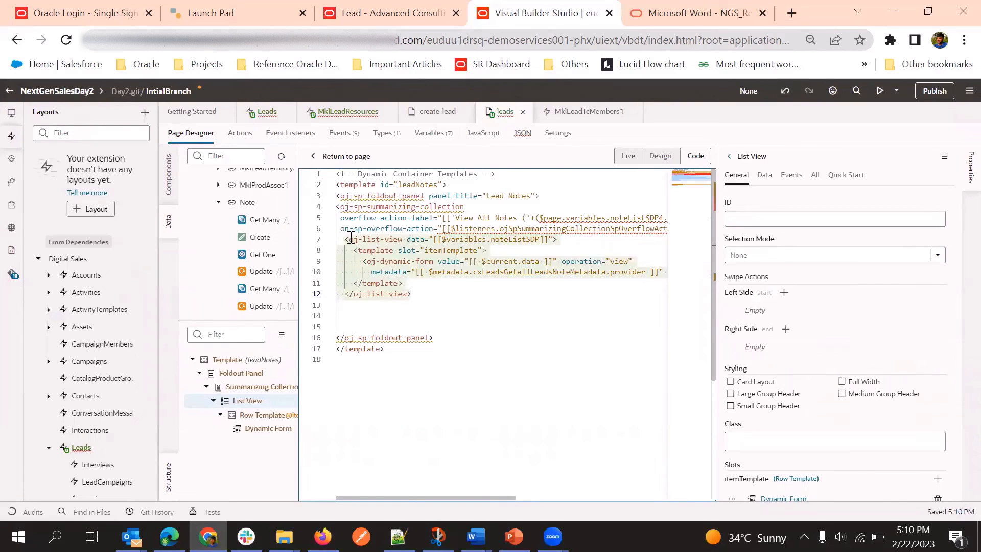
- Insert two blank lines above the opening oj-list-view tag to set the list block apart
{"action": "left_click", "coordinate": [351, 239]}
{"action": "key", "text": "Return"}
{"action": "key", "text": "Return"}
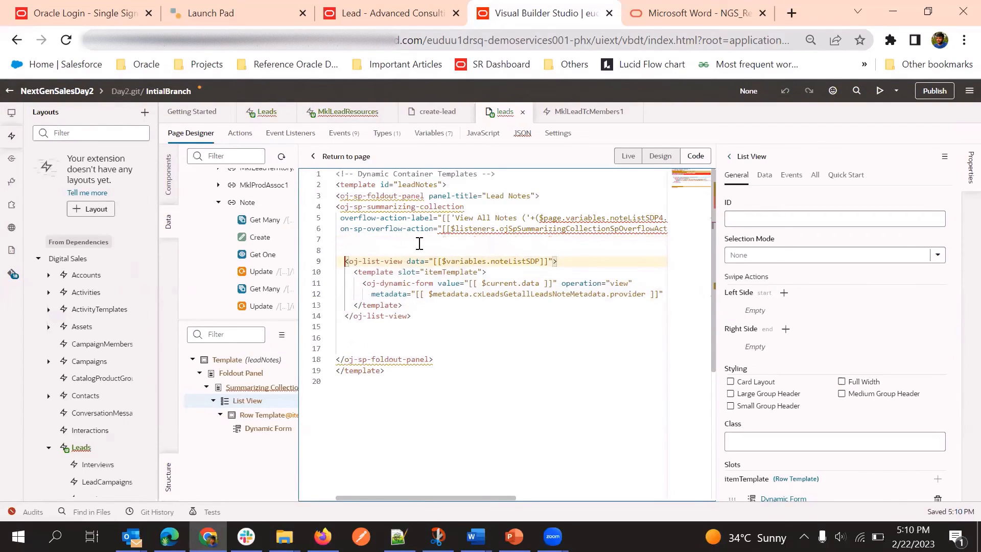
{"action": "left_click", "coordinate": [419, 244]}
{"action": "left_click_drag", "start_coordinate": [434, 324], "coordinate": [342, 265]}
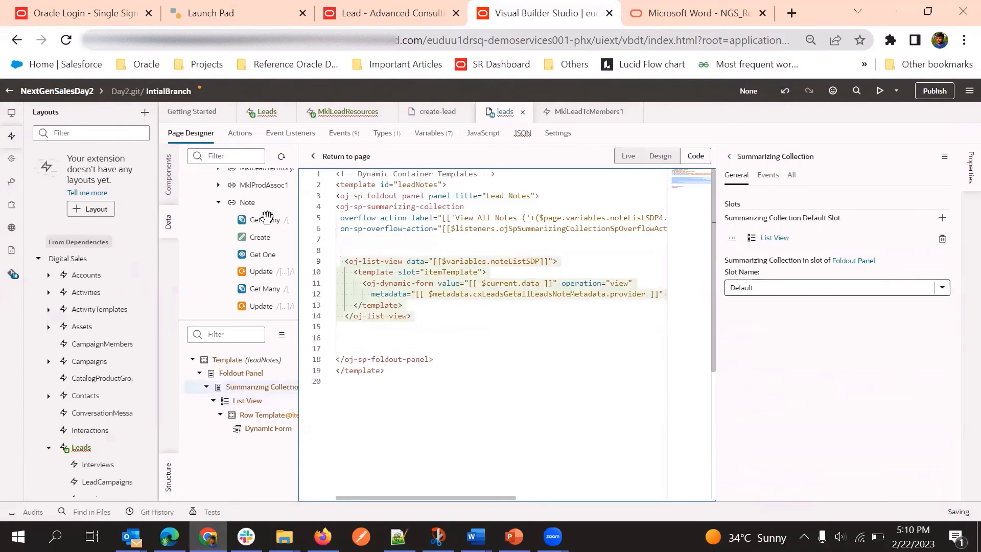
{"action": "left_click", "coordinate": [453, 317]}
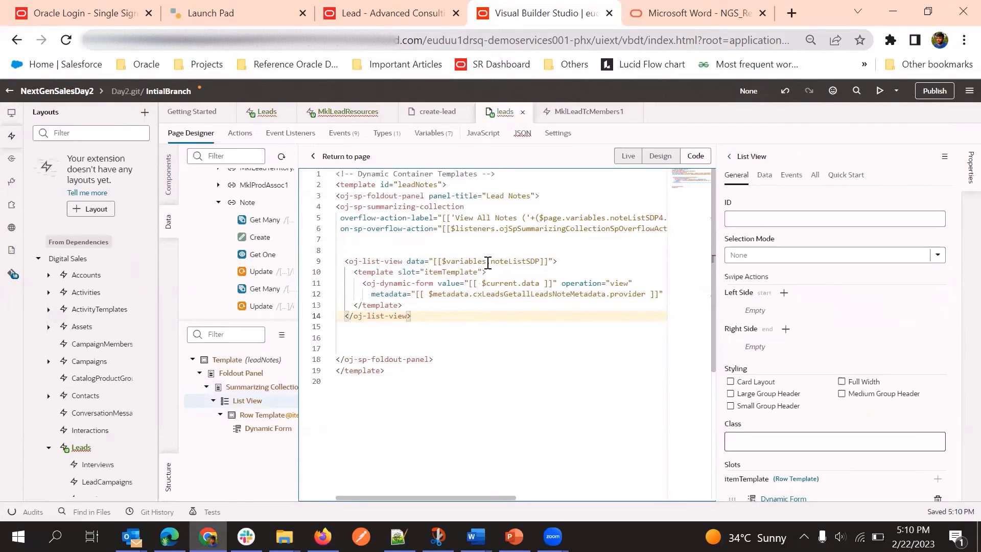
- Make both variable references in the summarizing collection's overflow-action-label point to noteListSDP
{"action": "left_click", "coordinate": [516, 263]}
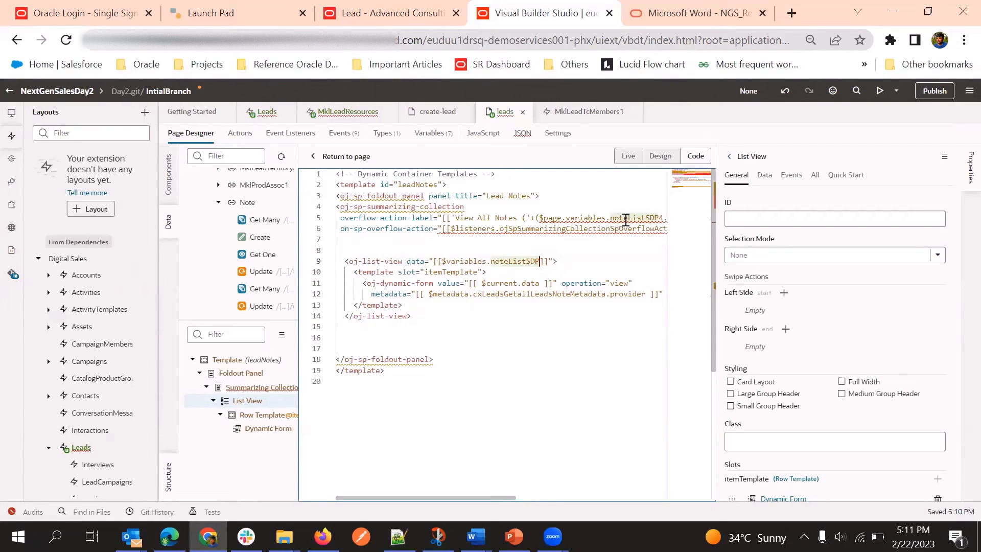
{"action": "left_click", "coordinate": [596, 219]}
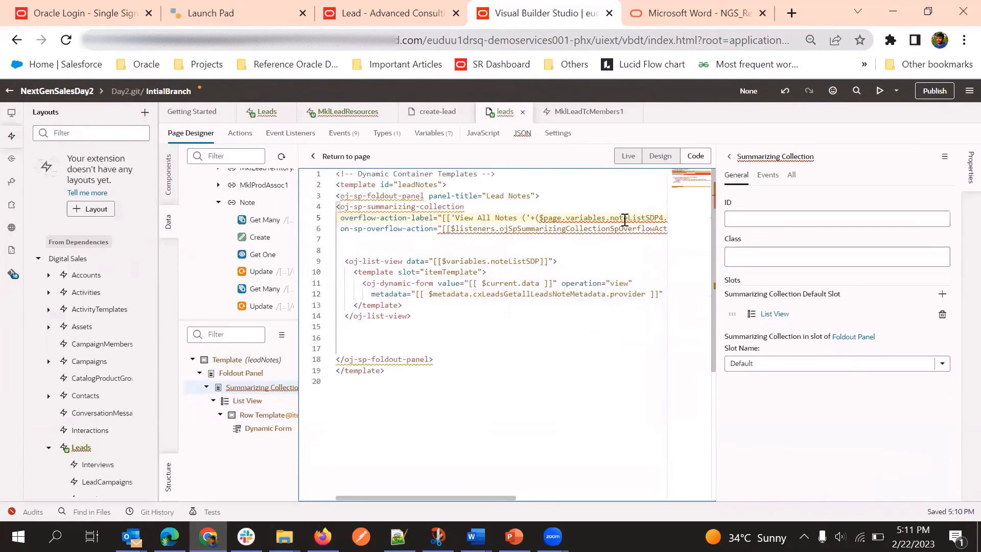
{"action": "key", "text": "Right"}
{"action": "key", "text": "Right"}
{"action": "key", "text": "Right"}
{"action": "key", "text": "Right"}
{"action": "key", "text": "Right"}
{"action": "key", "text": "Right"}
{"action": "key", "text": "Right"}
{"action": "key", "text": "Right"}
{"action": "key", "text": "Right"}
{"action": "key", "text": "BackSpace"}
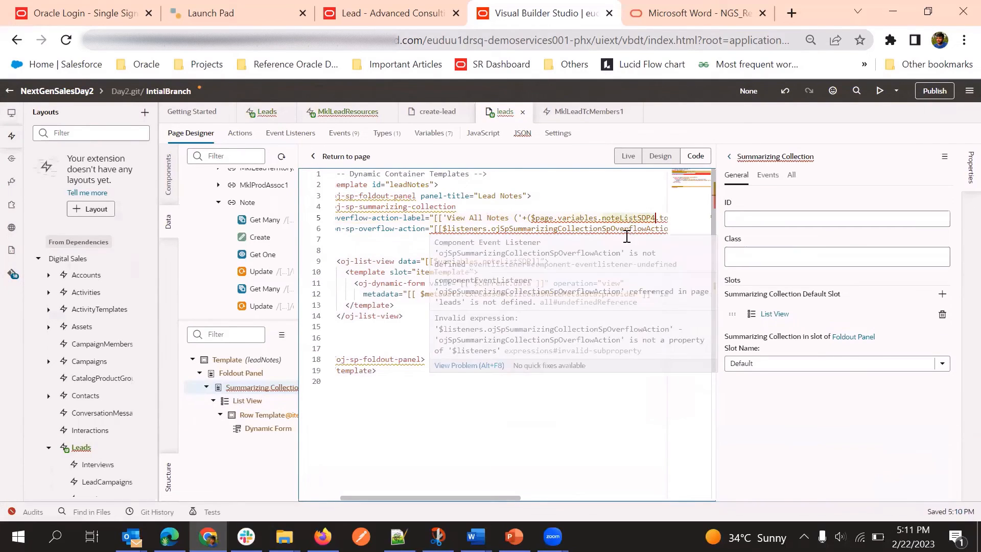
{"action": "left_click_drag", "start_coordinate": [426, 497], "coordinate": [564, 218]}
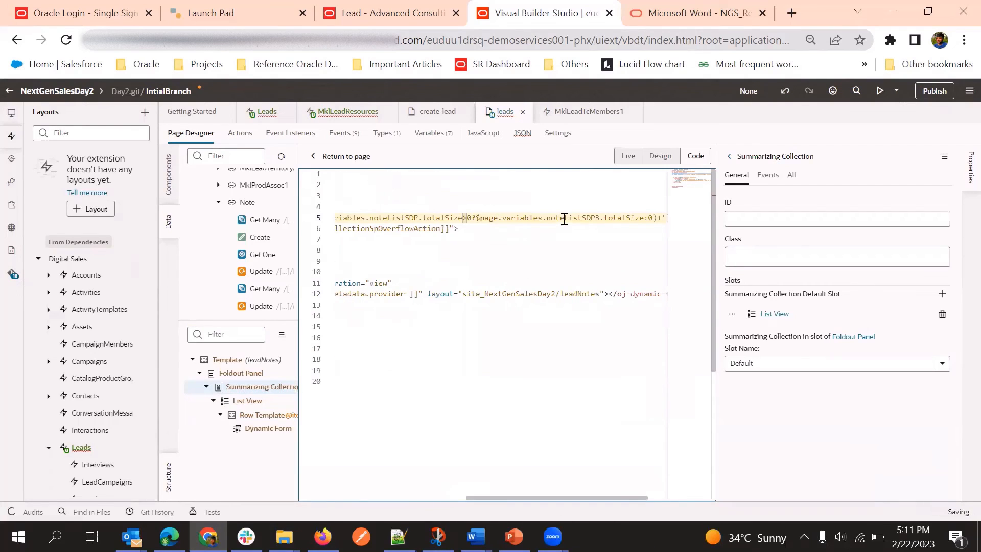
{"action": "double_click", "coordinate": [565, 218]}
{"action": "key", "text": "Right"}
{"action": "key", "text": "BackSpace"}
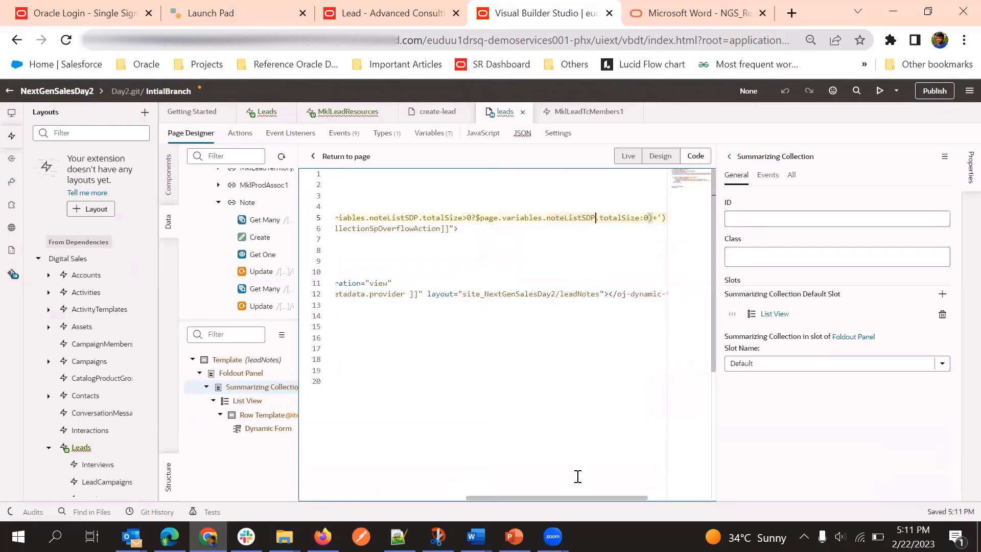
{"action": "left_click_drag", "start_coordinate": [564, 497], "coordinate": [425, 413]}
{"action": "left_click", "coordinate": [526, 318]}
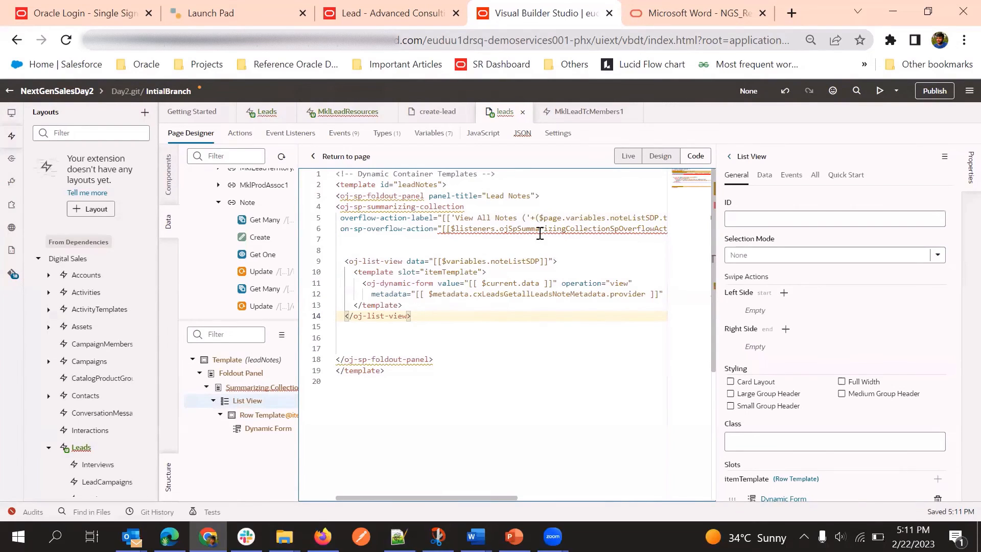
- Show the Lead Notes template in design view and launch a preview of the application
{"action": "left_click", "coordinate": [419, 250]}
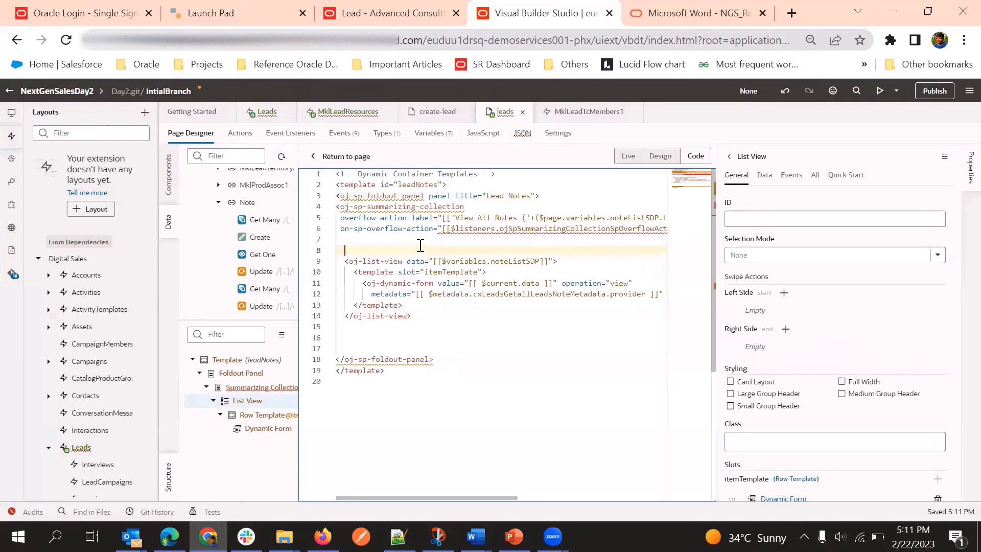
{"action": "left_click", "coordinate": [398, 237]}
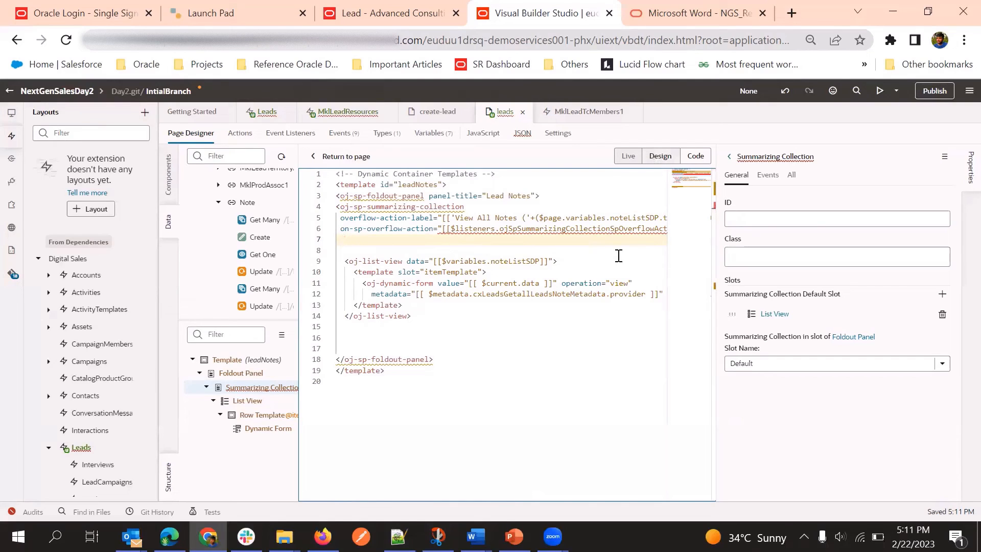
{"action": "left_click", "coordinate": [666, 157]}
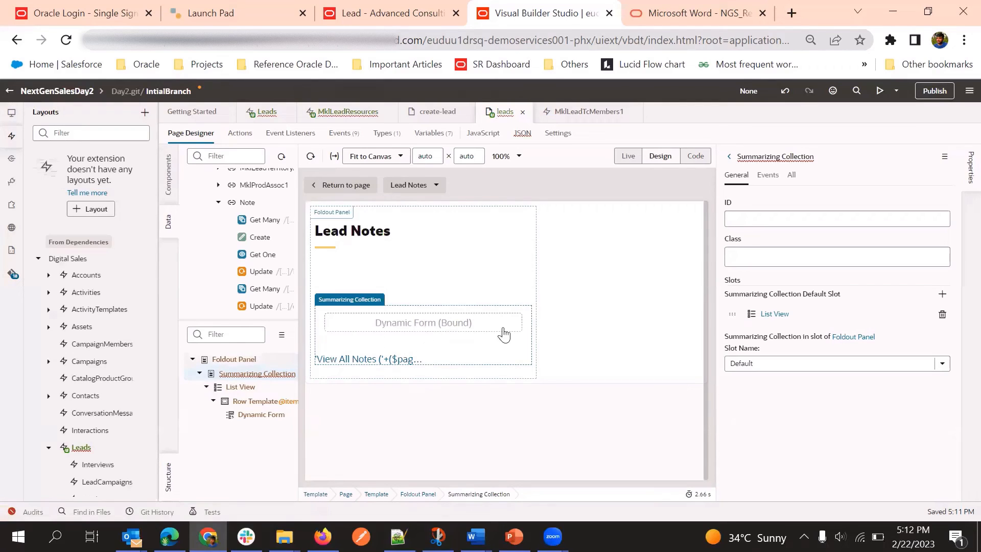
{"action": "left_click", "coordinate": [881, 91]}
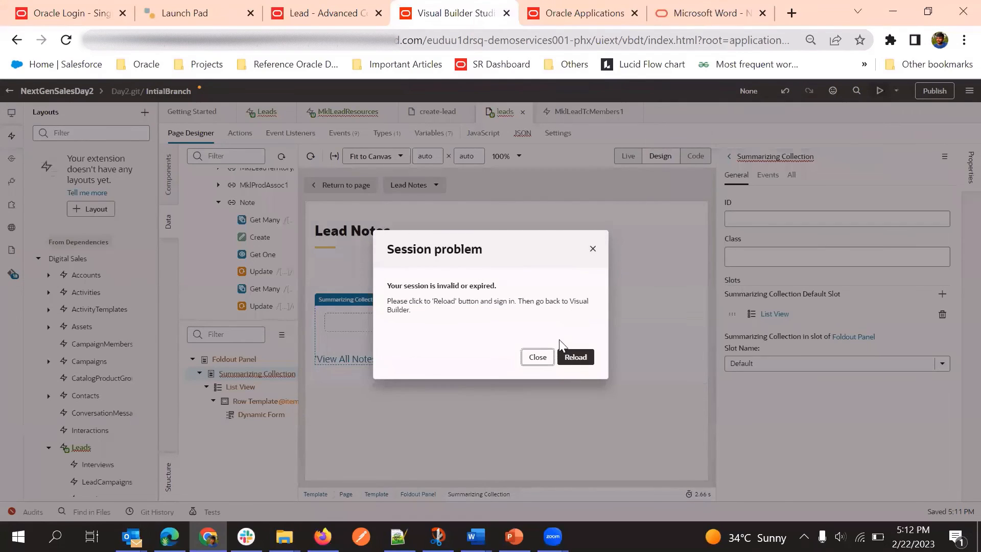
- Try to reload the expired Visual Builder Studio session, and close its browser tab
{"action": "left_click", "coordinate": [574, 8]}
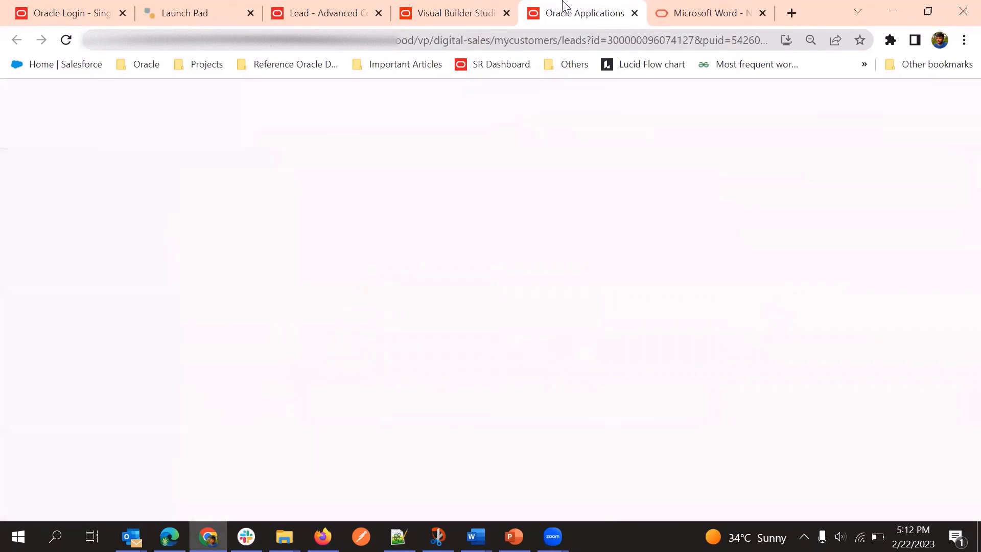
{"action": "left_click", "coordinate": [460, 11]}
{"action": "left_click", "coordinate": [577, 358]}
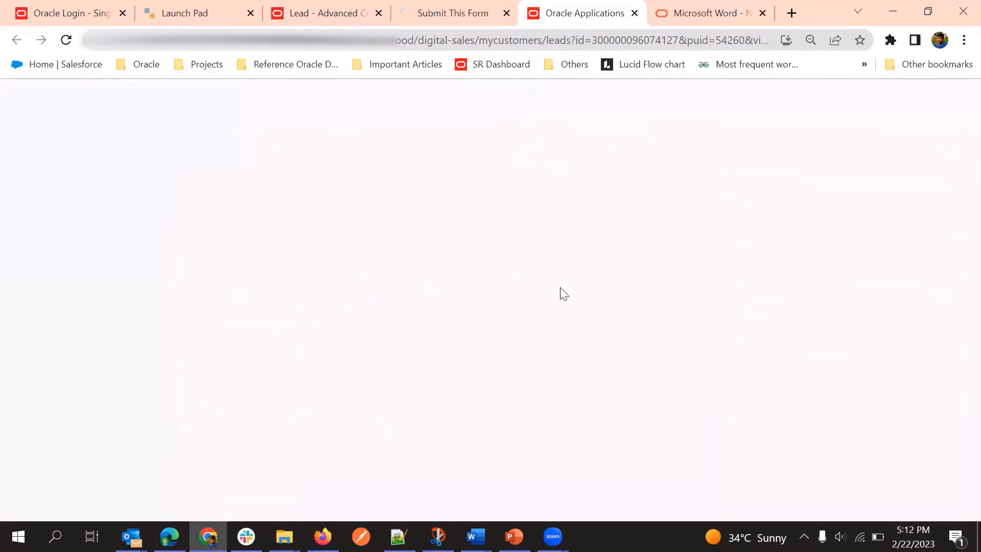
{"action": "left_click", "coordinate": [465, 7]}
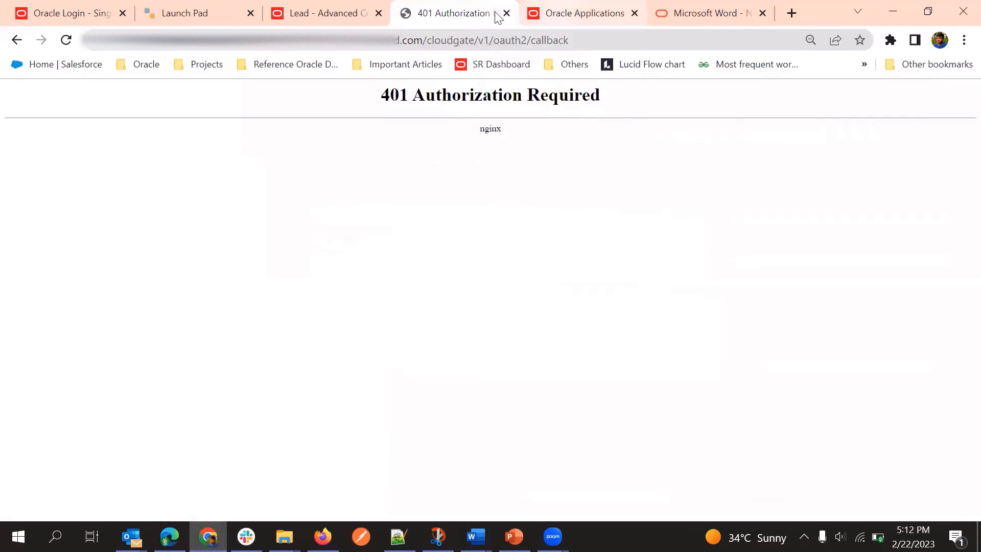
{"action": "left_click", "coordinate": [507, 12]}
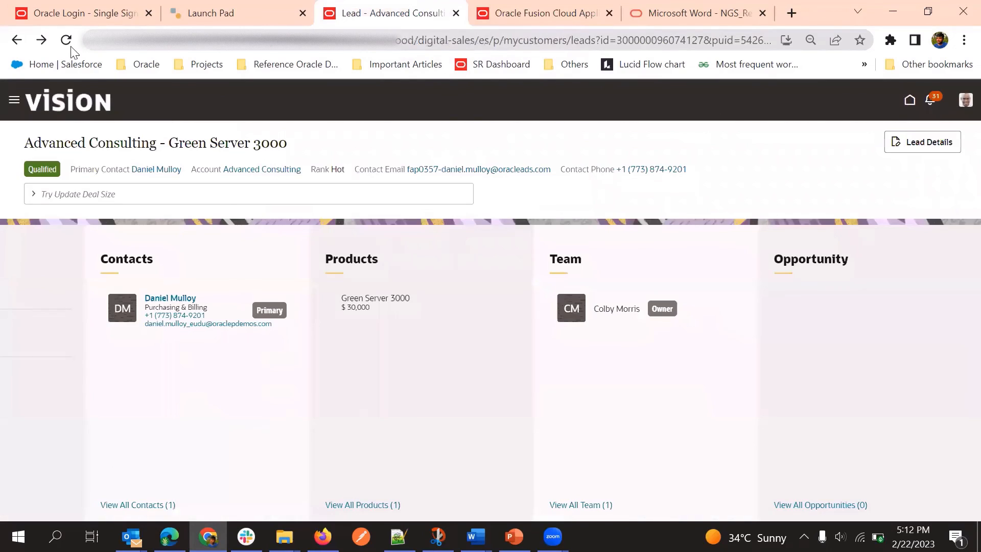
- Reload the original lead page and view the separately opened preview copy
{"action": "left_click", "coordinate": [67, 41]}
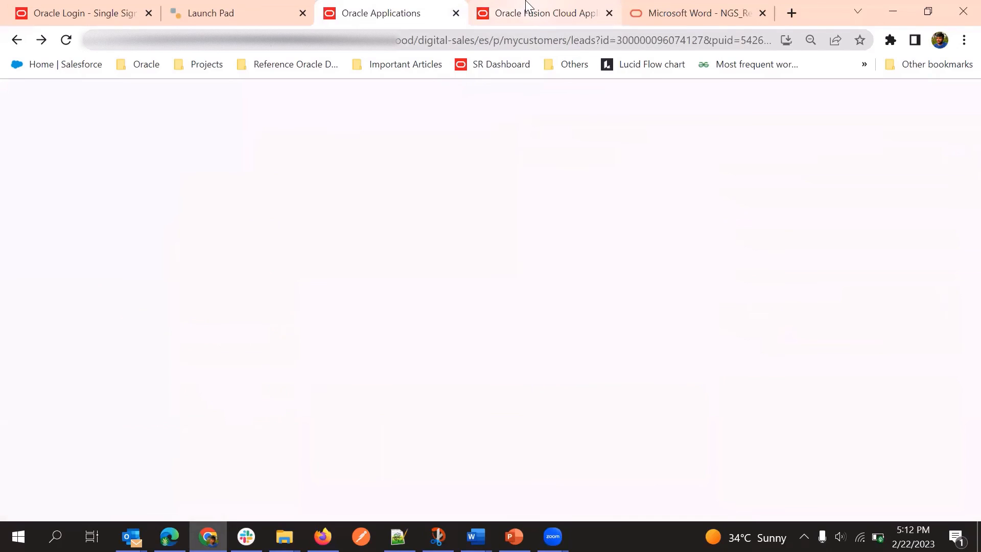
{"action": "left_click", "coordinate": [527, 7]}
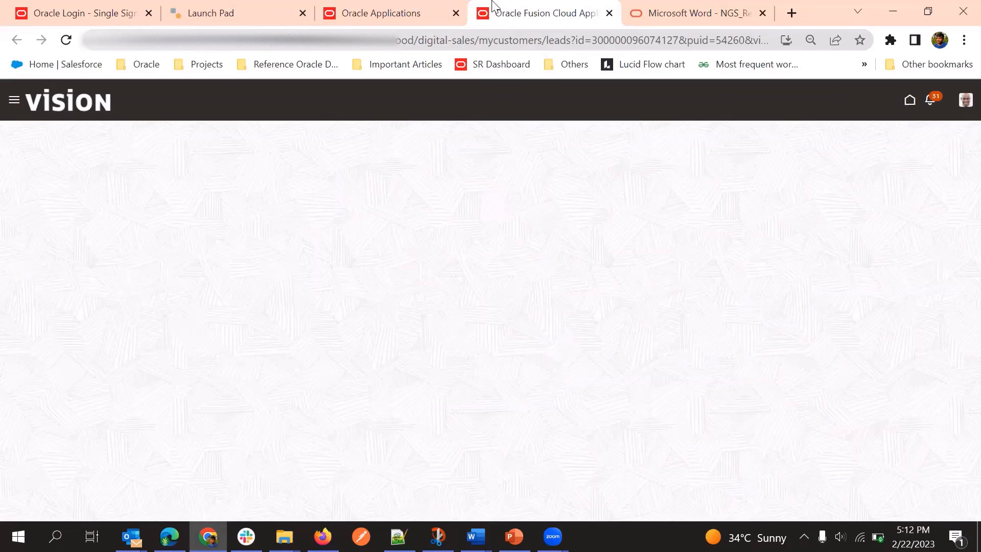
{"action": "left_click", "coordinate": [405, 7]}
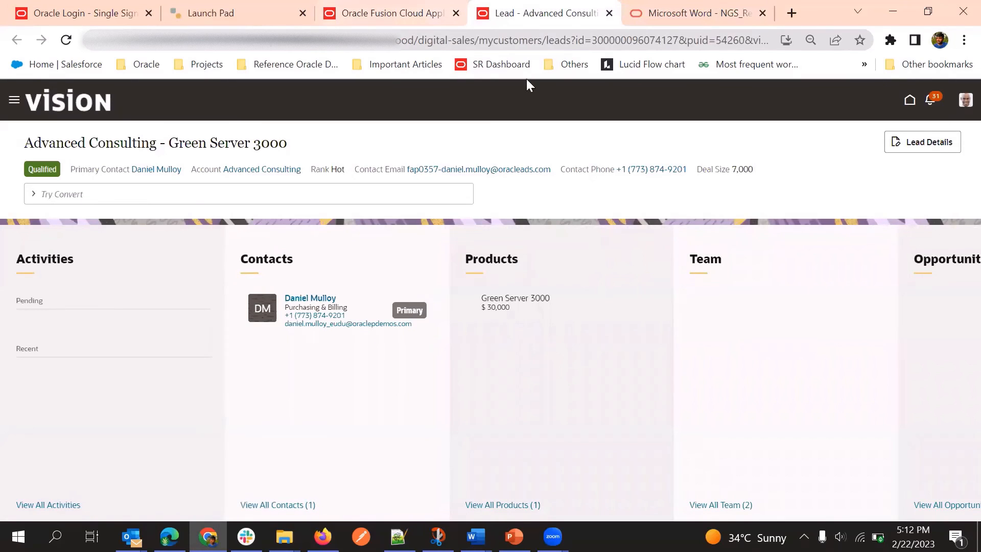
{"action": "left_click", "coordinate": [381, 6]}
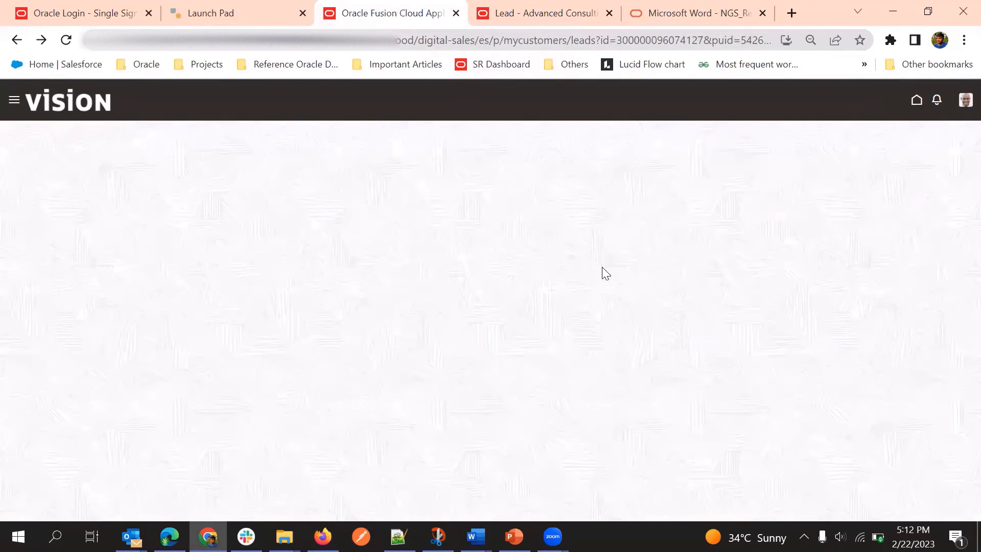
- Reopen the lead page for editing in Visual Builder Studio using the NextGenSales-Day2 project
{"action": "left_click", "coordinate": [963, 104]}
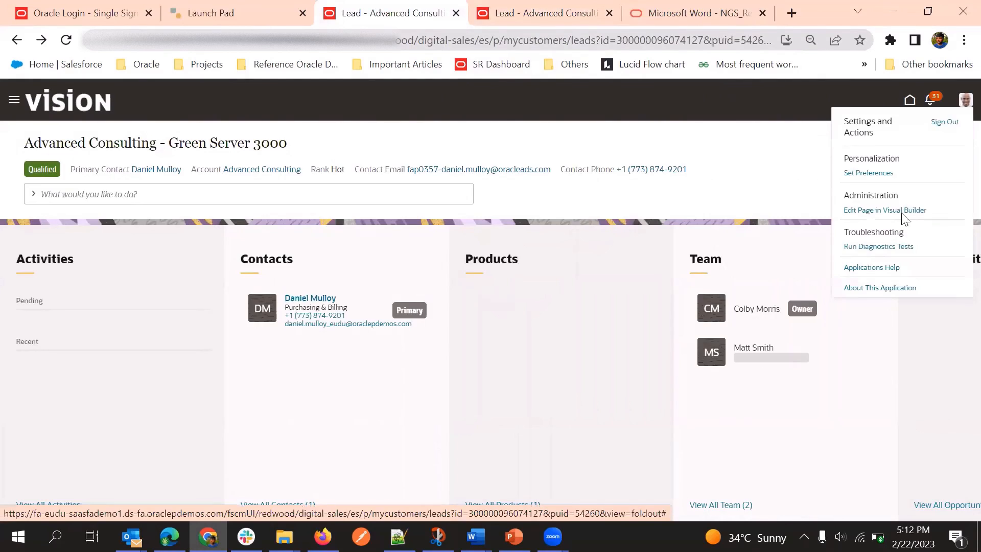
{"action": "left_click", "coordinate": [903, 212]}
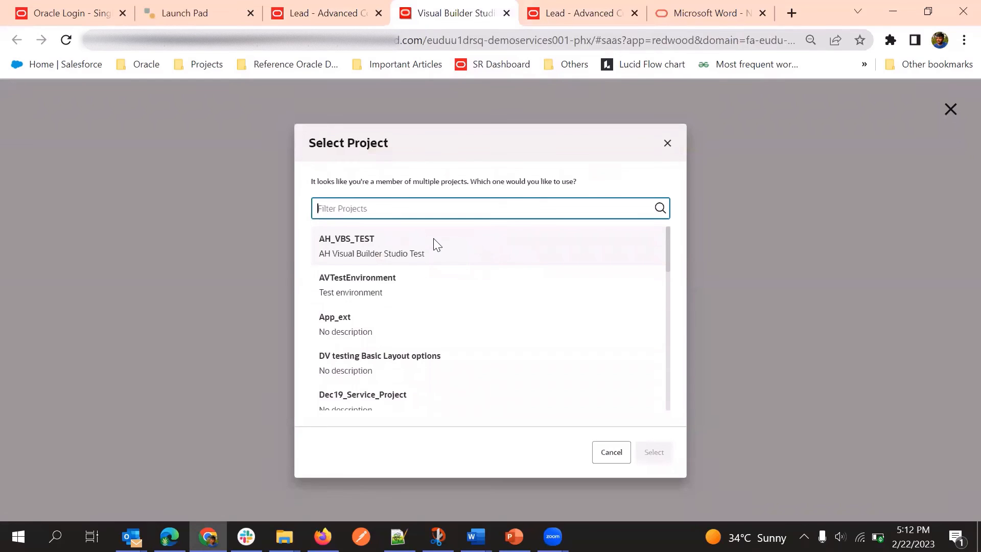
{"action": "type", "text": "Next"}
{"action": "left_click", "coordinate": [448, 260]}
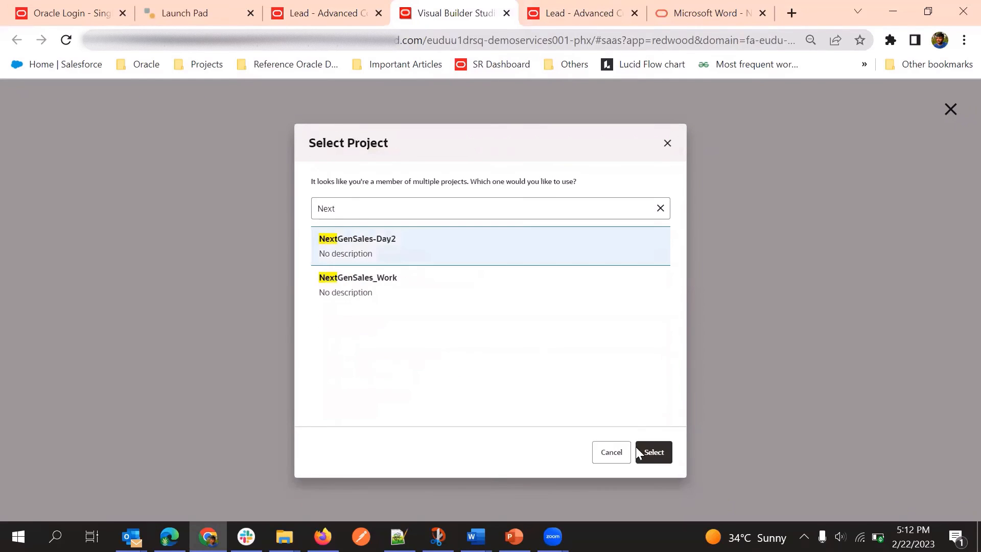
{"action": "left_click", "coordinate": [650, 453]}
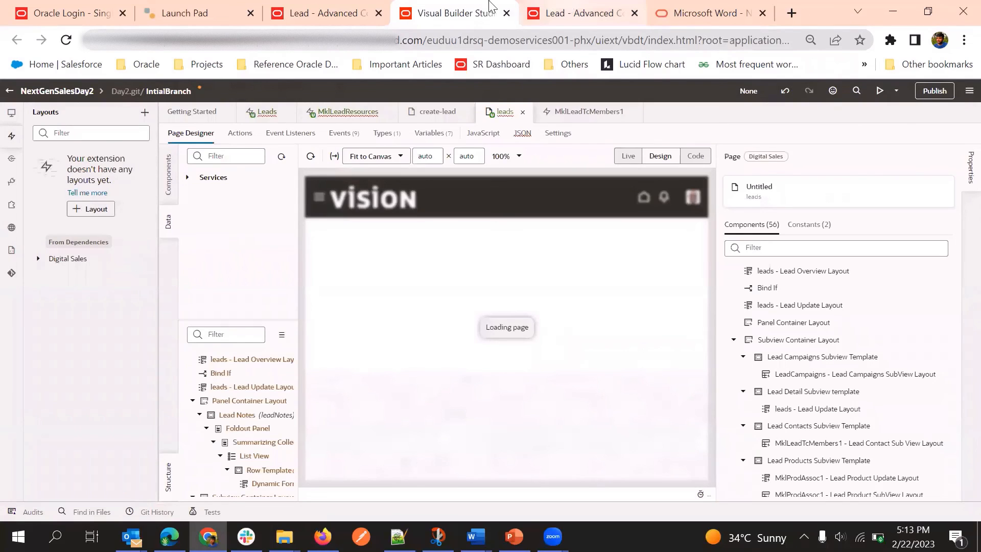
- Close the outdated lead preview tab and return to the leads page in Visual Builder Studio
{"action": "key", "text": "ctrl+Tab"}
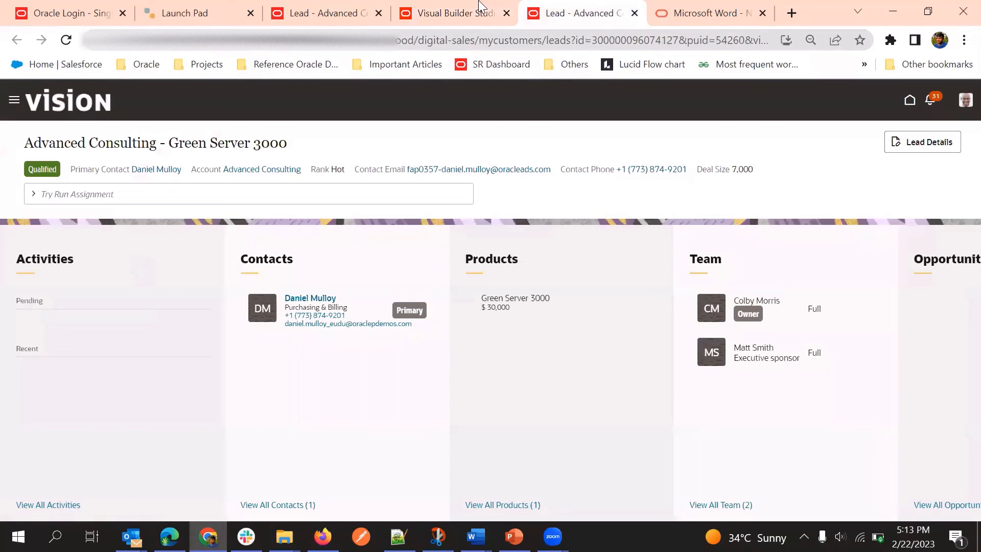
{"action": "left_click", "coordinate": [635, 14]}
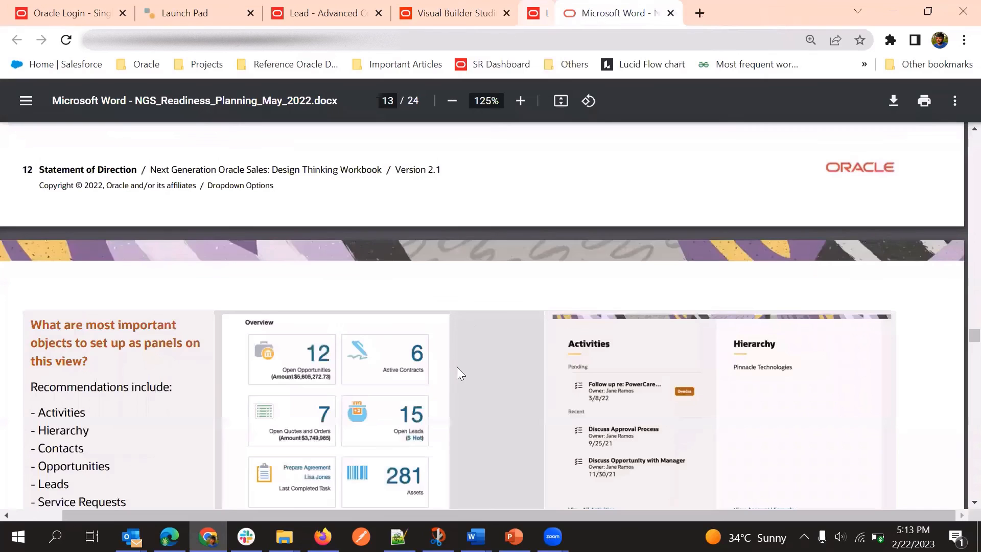
{"action": "key", "text": "ctrl+shift+Tab"}
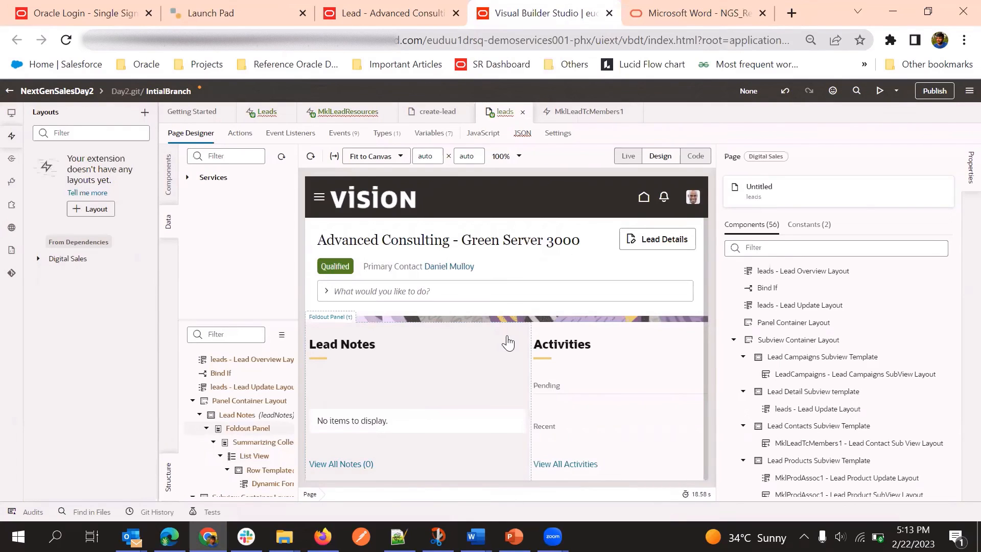
- Select the Lead Notes foldout panel and preview the customized leads page
{"action": "left_click", "coordinate": [507, 343]}
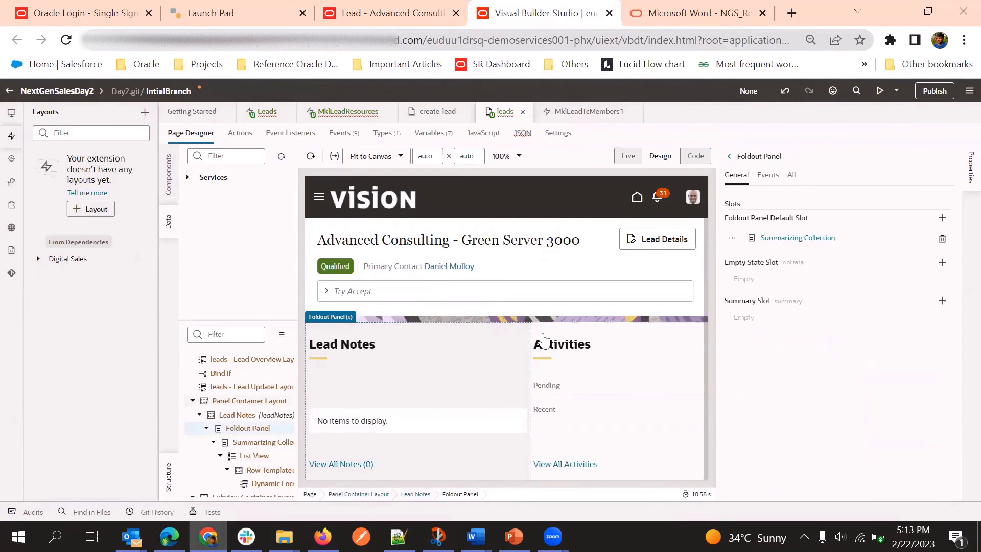
{"action": "left_click", "coordinate": [879, 92]}
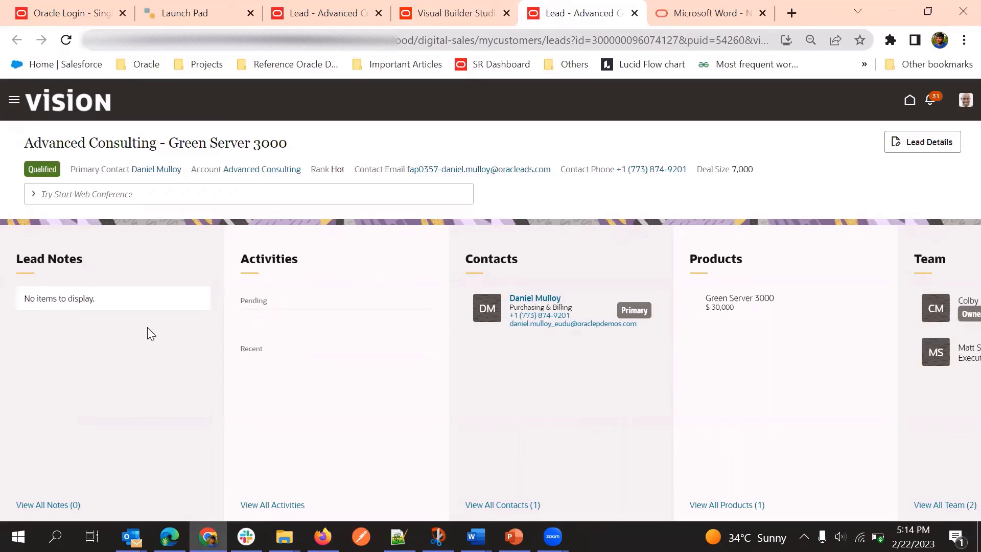
{"action": "left_click", "coordinate": [140, 194]}
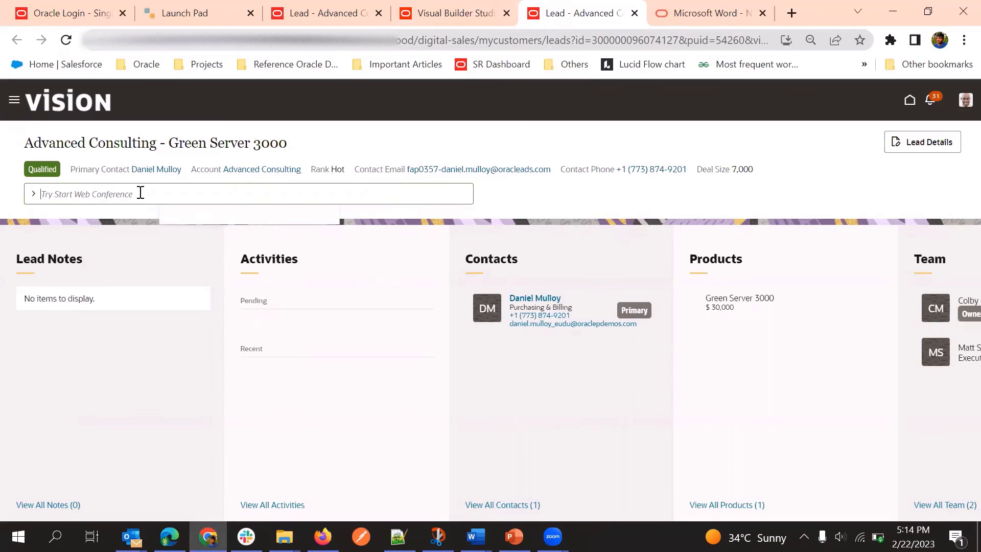
{"action": "left_click", "coordinate": [119, 290]}
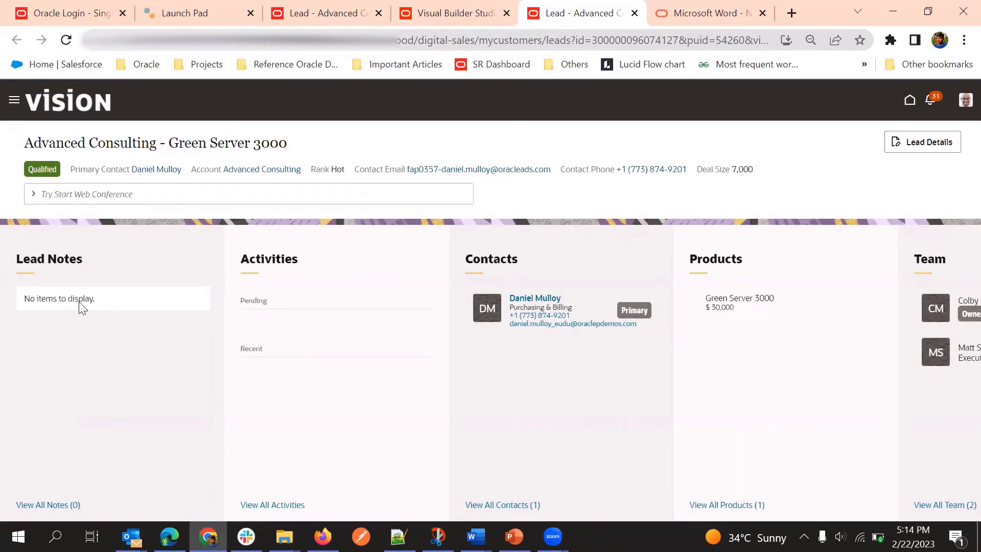
- Start a new note on the previewed lead, titled "Update Lead Status" with the type General
{"action": "left_click", "coordinate": [174, 187]}
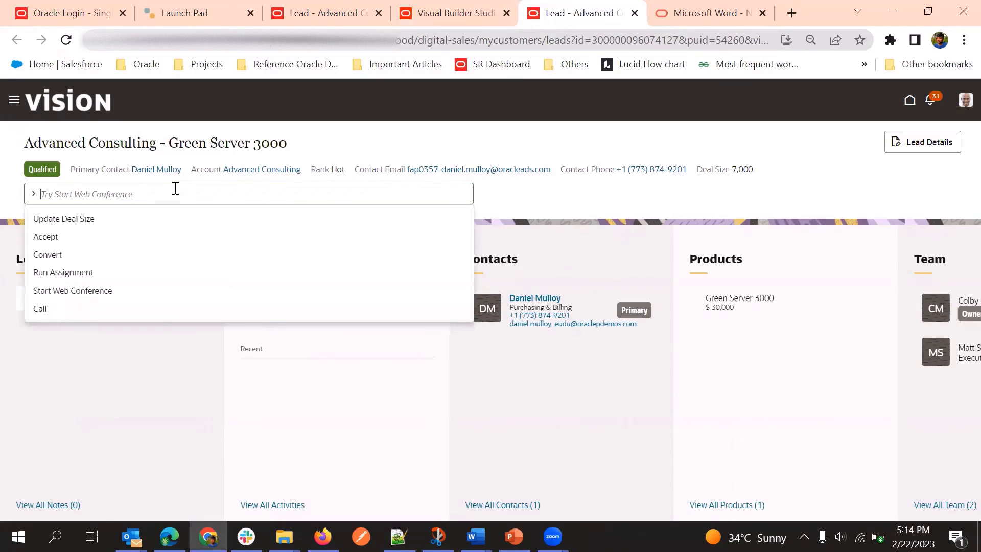
{"action": "type", "text": "Create Task"}
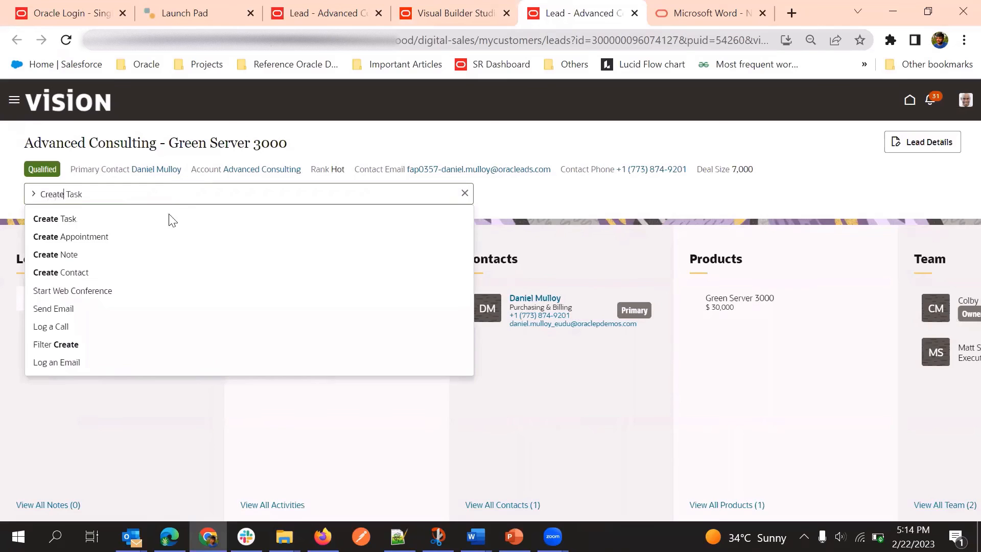
{"action": "left_click", "coordinate": [150, 267]}
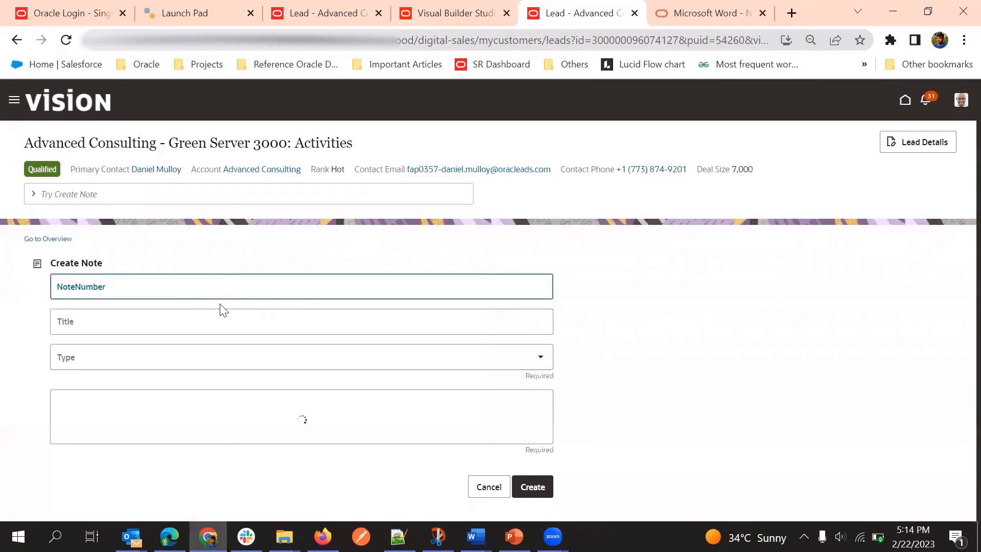
{"action": "left_click", "coordinate": [137, 340]}
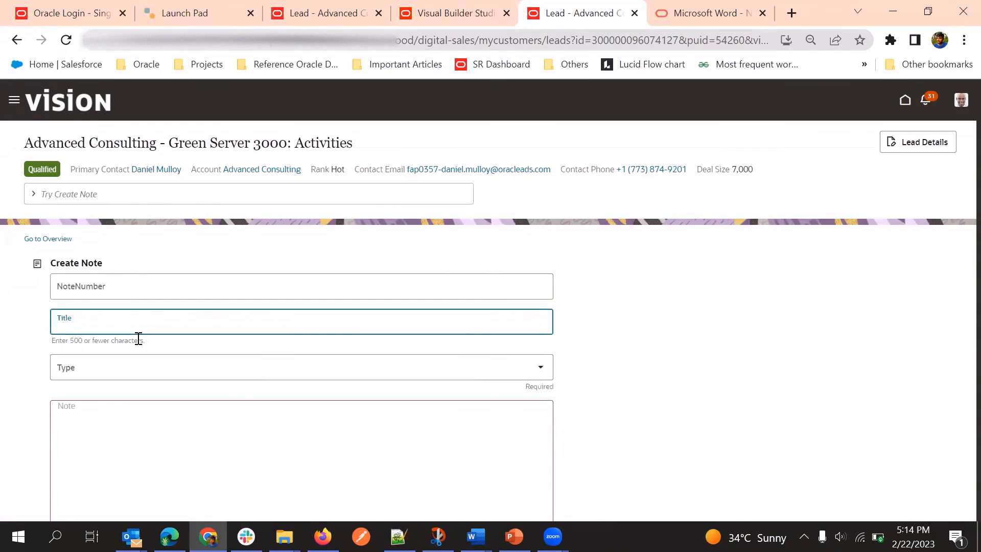
{"action": "type", "text": "Update Status"}
{"action": "left_click", "coordinate": [85, 330]}
{"action": "type", "text": "Lead"}
{"action": "left_click", "coordinate": [117, 364]}
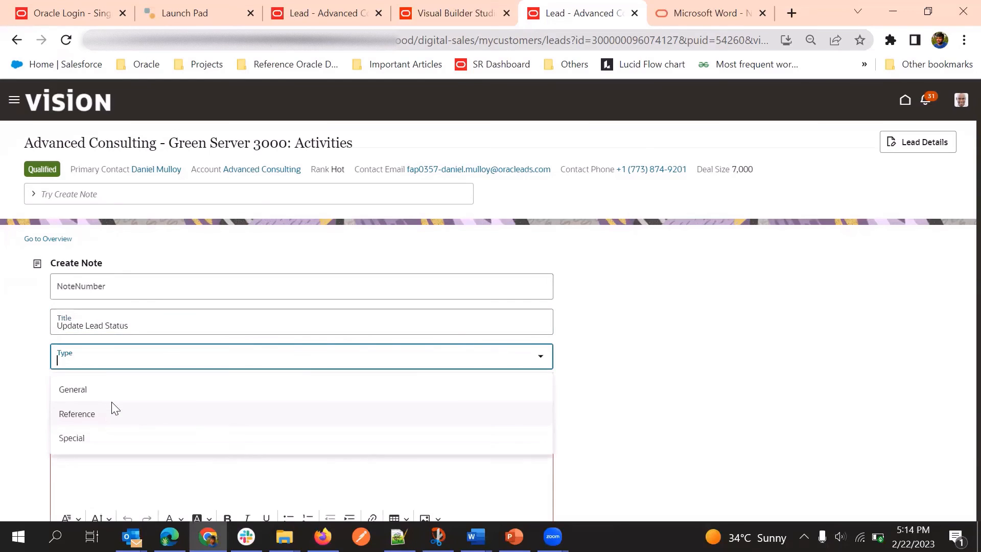
{"action": "left_click", "coordinate": [113, 397]}
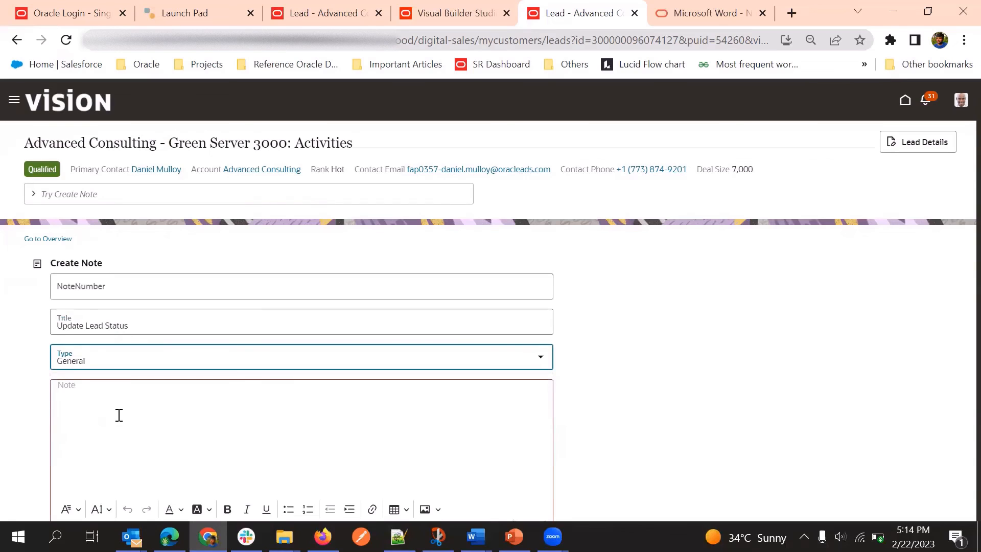
- Enter "Update Lead Status" as the note text and create the note
{"action": "left_click", "coordinate": [121, 408]}
{"action": "left_click", "coordinate": [85, 335]}
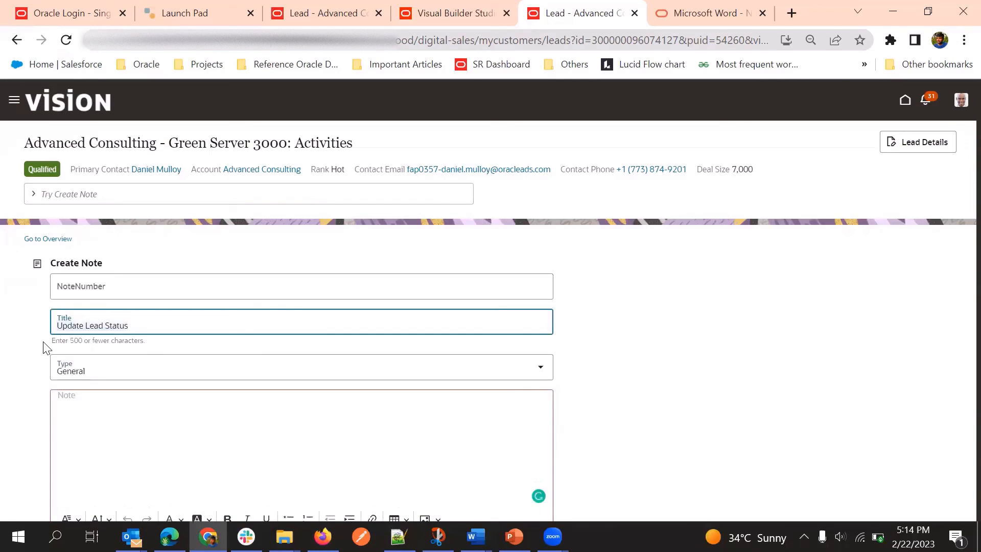
{"action": "left_click", "coordinate": [84, 405]}
{"action": "type", "text": "Update Lead Status"}
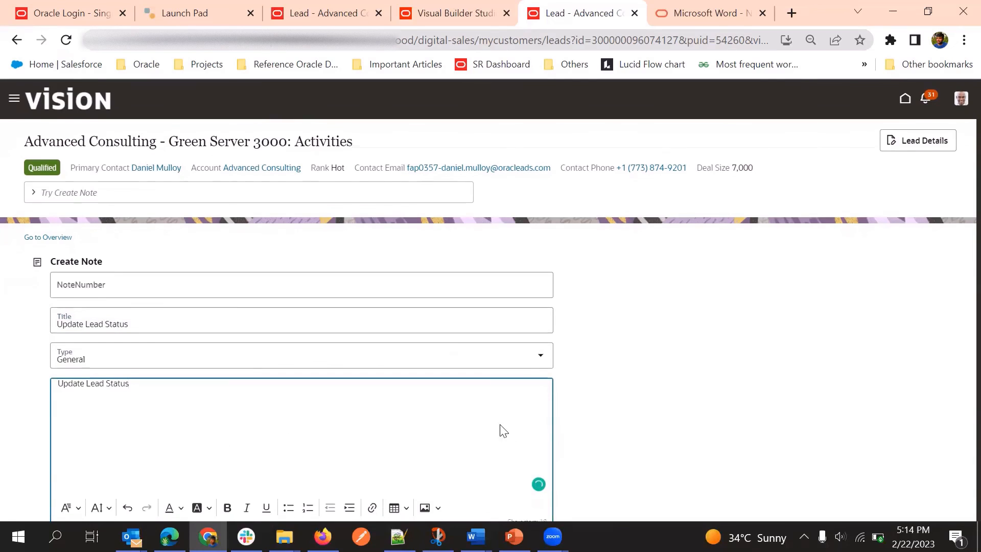
{"action": "scroll", "coordinate": [504, 434], "scroll_direction": "down", "scroll_amount": 3}
{"action": "left_click", "coordinate": [529, 452]}
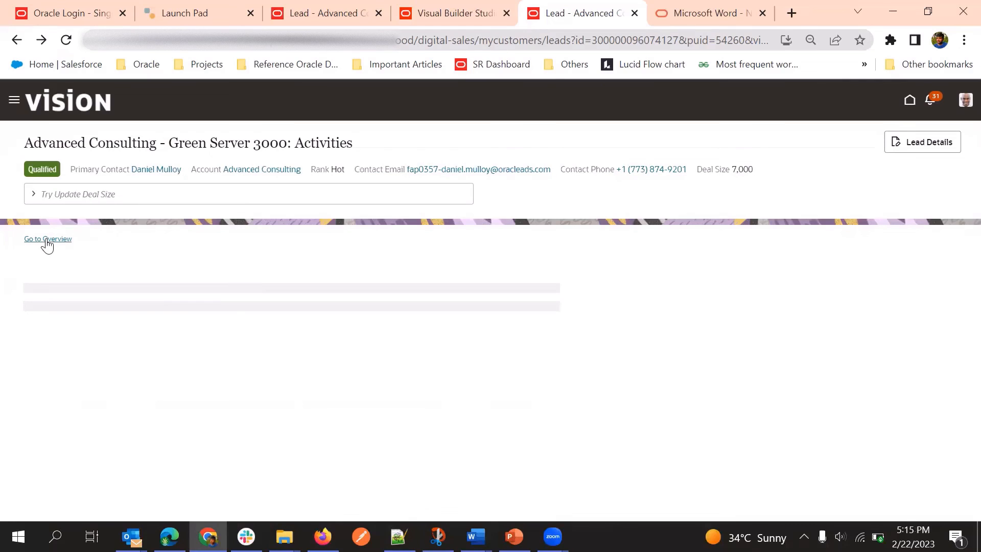
- Start a second note on the lead and enter "Clode Lead by tommorow" as its title
{"action": "left_click", "coordinate": [77, 195]}
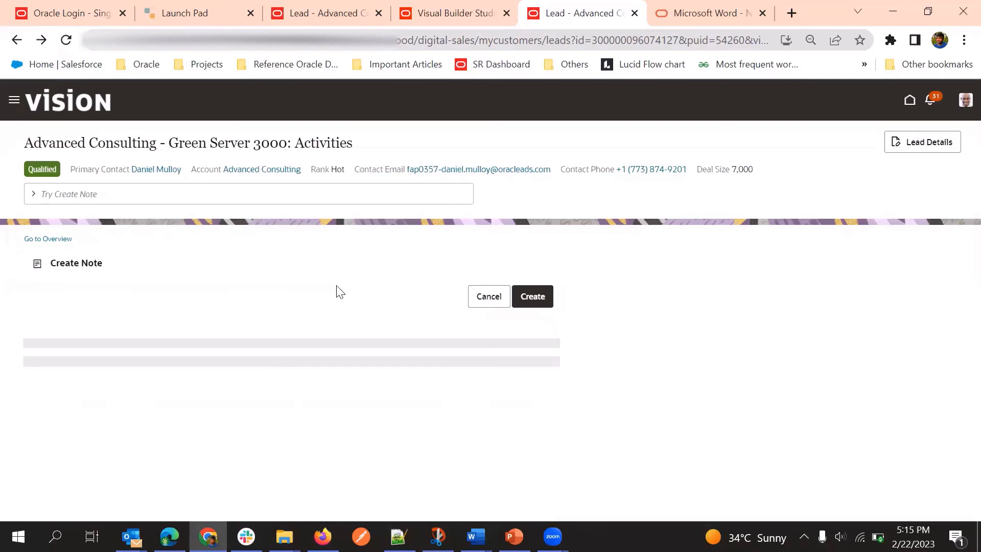
{"action": "left_click", "coordinate": [124, 283]}
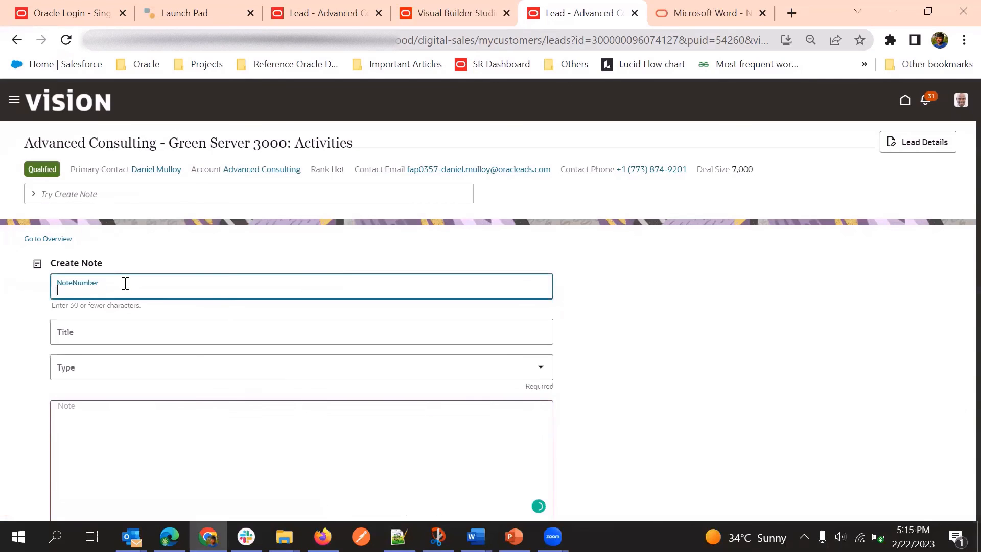
{"action": "type", "text": "Clode Lead by tommorow"}
{"action": "left_click_drag", "start_coordinate": [157, 292], "coordinate": [61, 293]}
{"action": "key", "text": "ctrl+a"}
{"action": "key", "text": "ctrl+x"}
{"action": "left_click", "coordinate": [114, 330]}
{"action": "key", "text": "ctrl+v"}
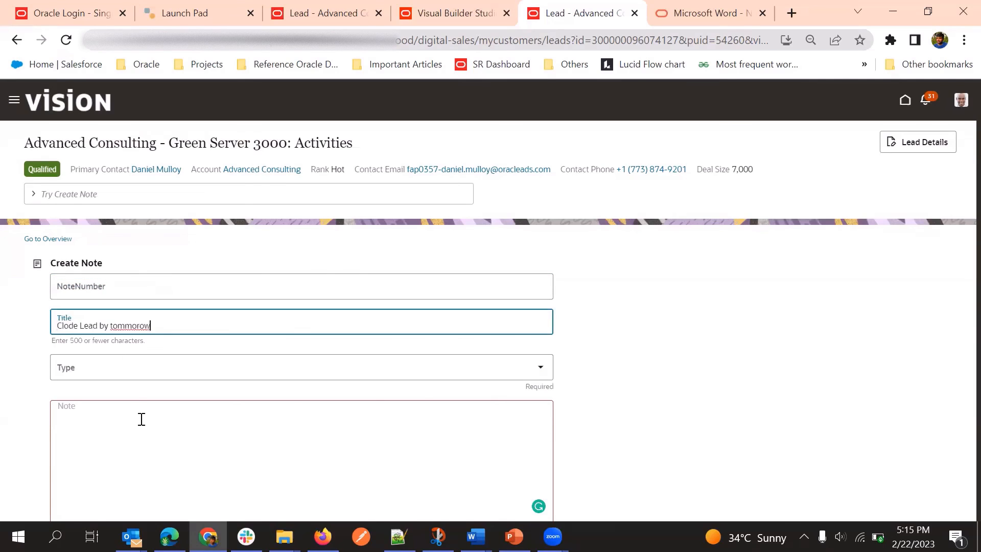
- Reuse the title as the note text and correct the misspelled last word to "tomorrow" in both fields
{"action": "left_click", "coordinate": [142, 419]}
{"action": "key", "text": "ctrl+v"}
{"action": "right_click", "coordinate": [143, 328]}
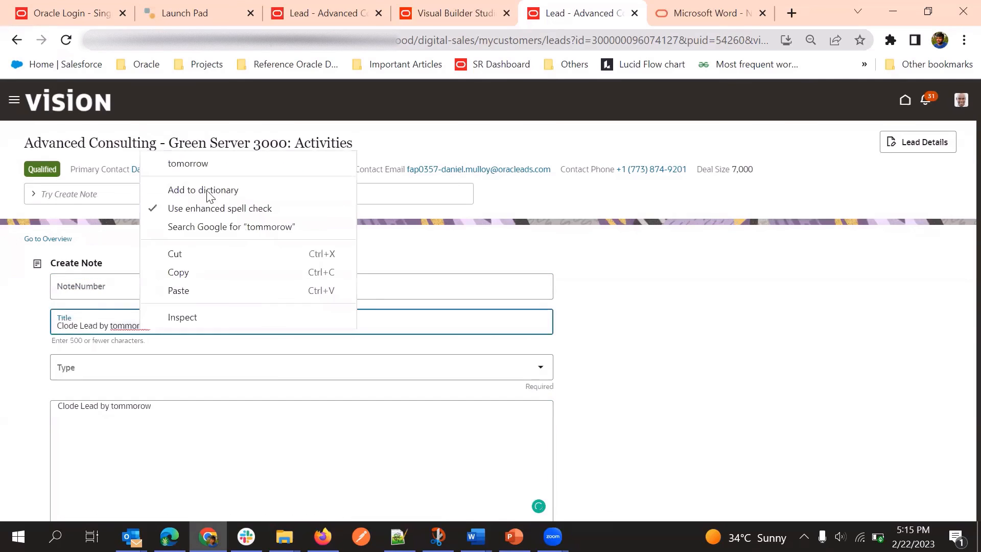
{"action": "left_click", "coordinate": [188, 163]}
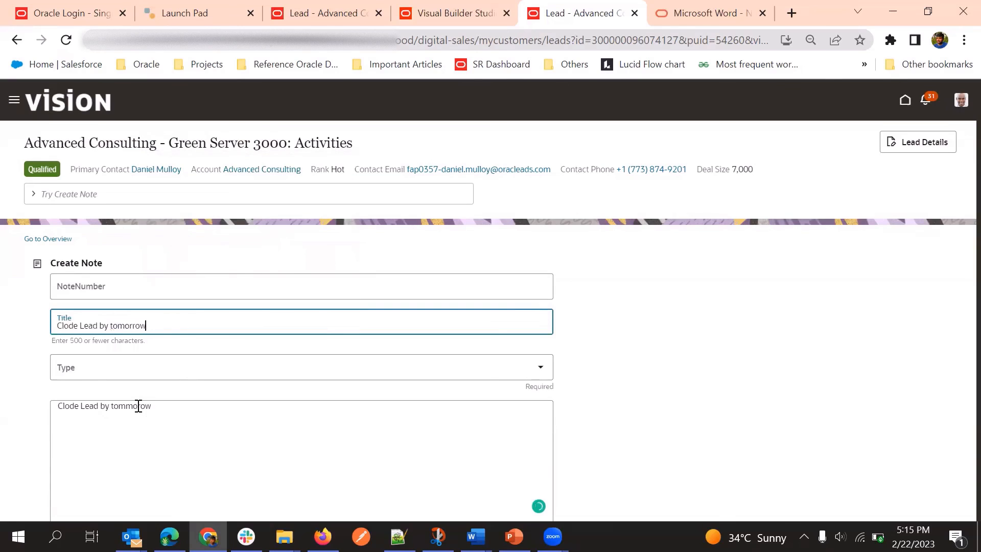
{"action": "left_click", "coordinate": [139, 408]}
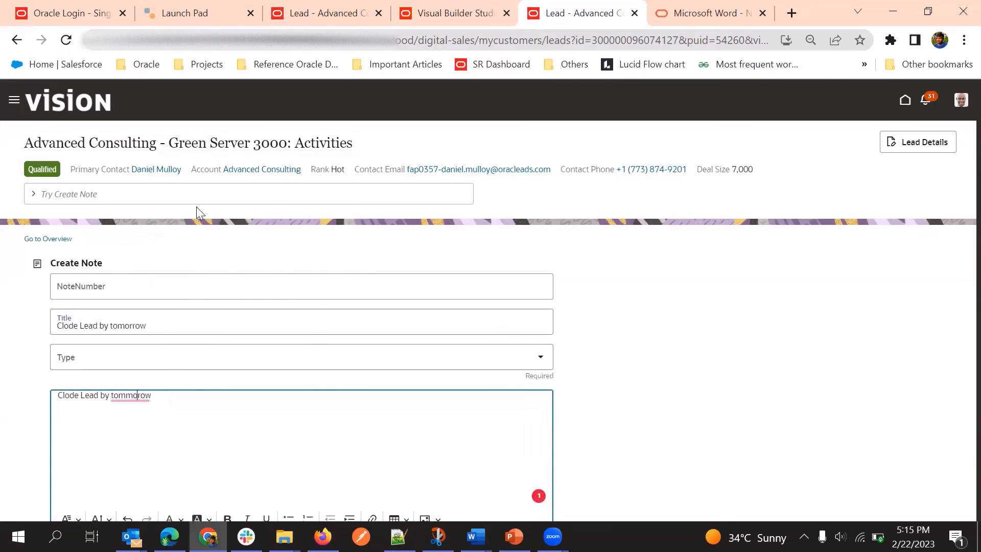
{"action": "right_click", "coordinate": [137, 399]}
{"action": "left_click", "coordinate": [134, 395]}
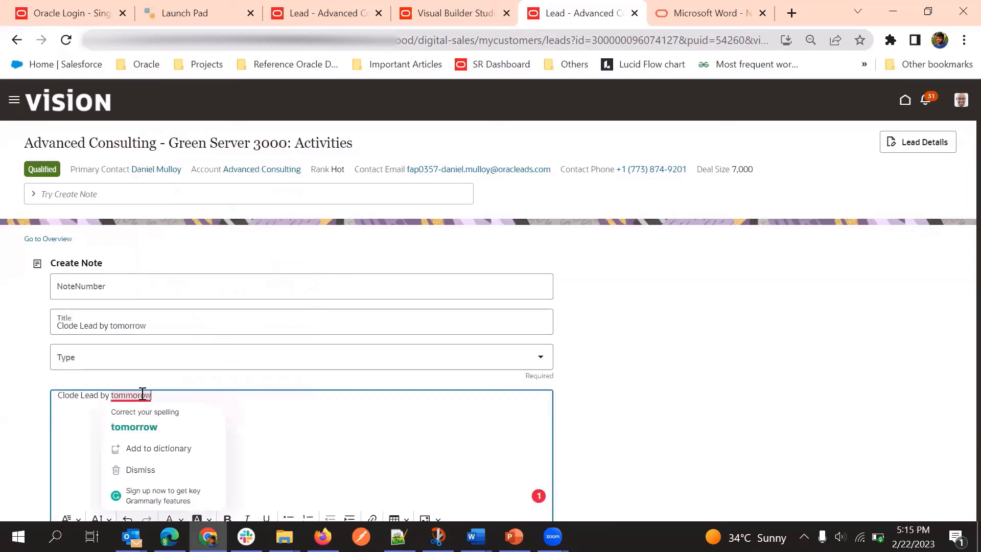
{"action": "left_click", "coordinate": [201, 426]}
- Set the second note's type to Special and create the note
{"action": "scroll", "coordinate": [482, 389], "scroll_direction": "down", "scroll_amount": 3}
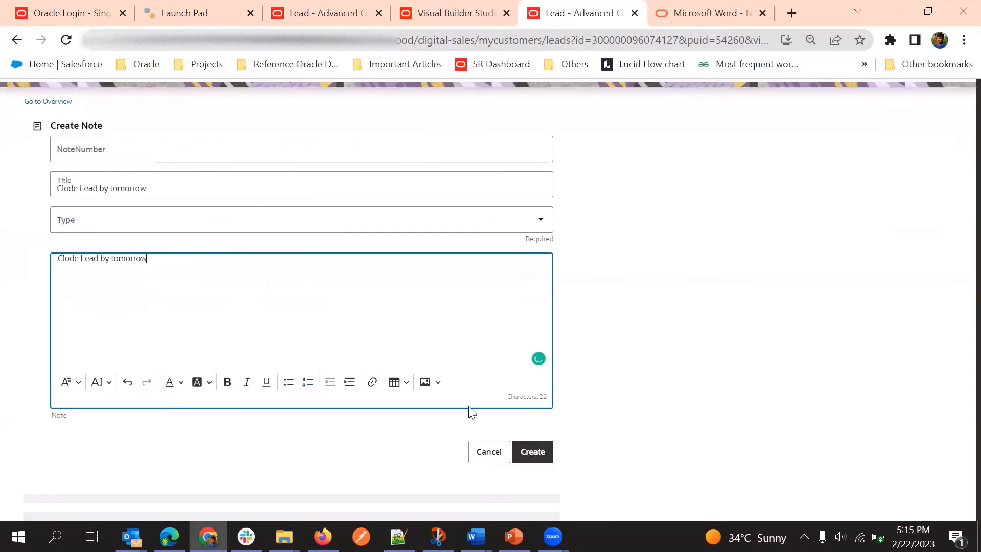
{"action": "left_click", "coordinate": [130, 228]}
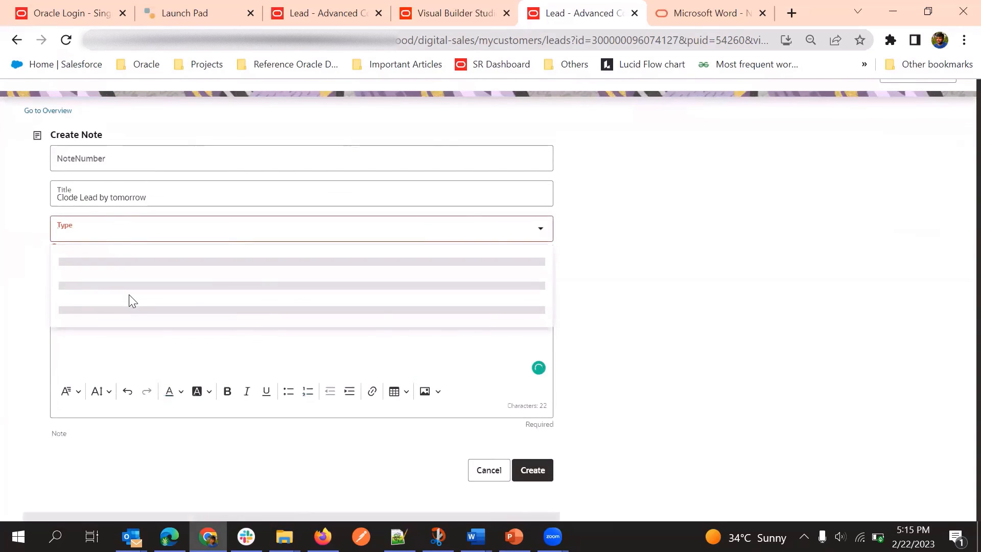
{"action": "left_click", "coordinate": [131, 309]}
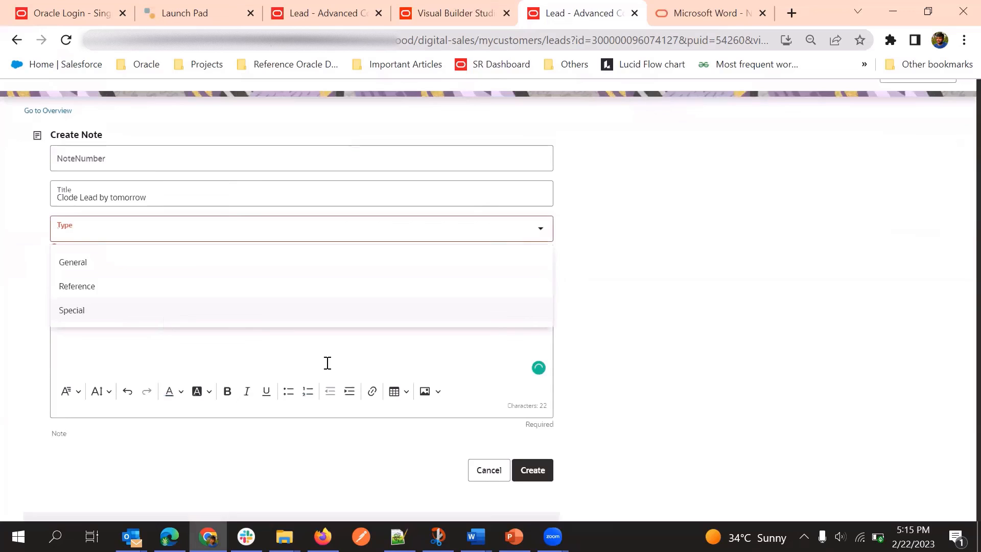
{"action": "left_click", "coordinate": [533, 460]}
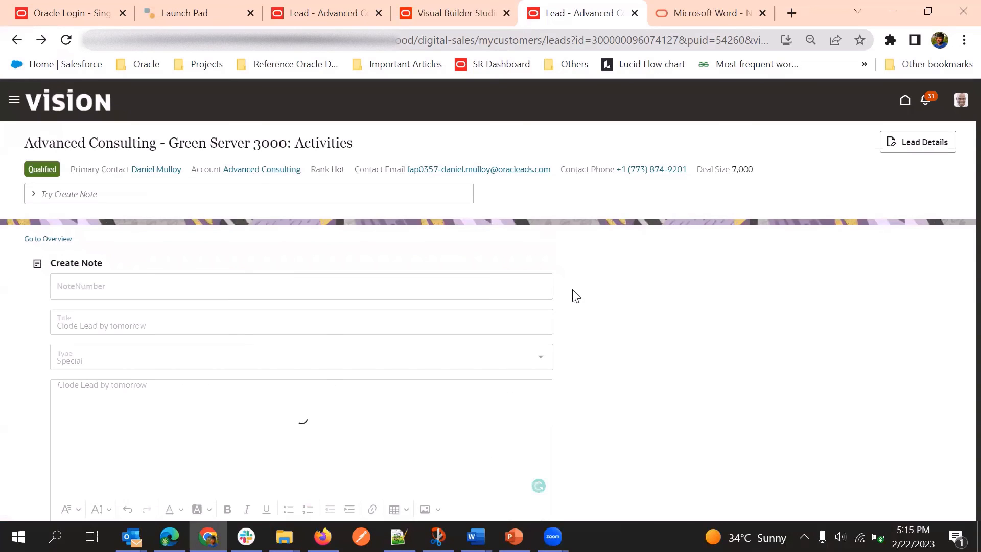
- Return to the lead overview, reload the page, and check the Lead Notes panel and the remaining panels
{"action": "left_click", "coordinate": [55, 240]}
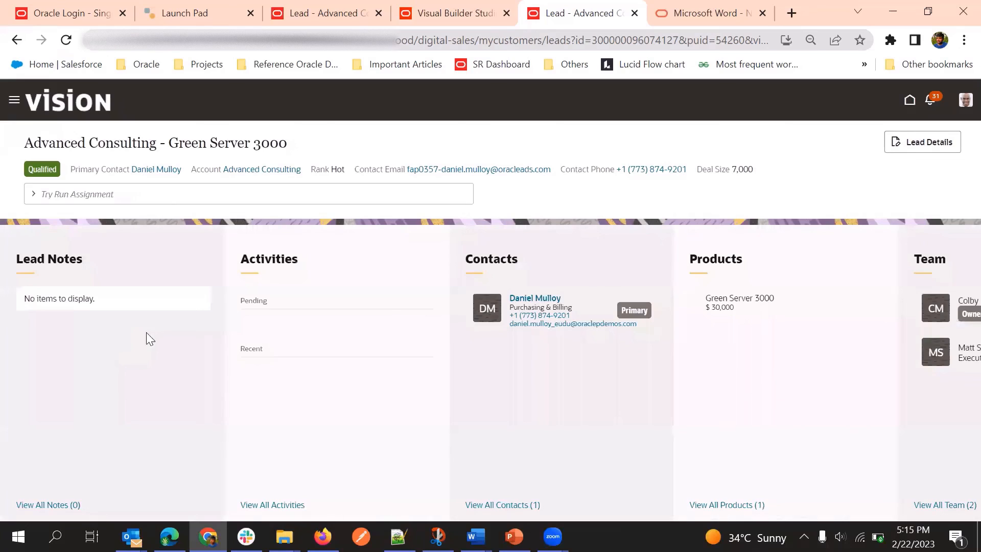
{"action": "left_click", "coordinate": [71, 46]}
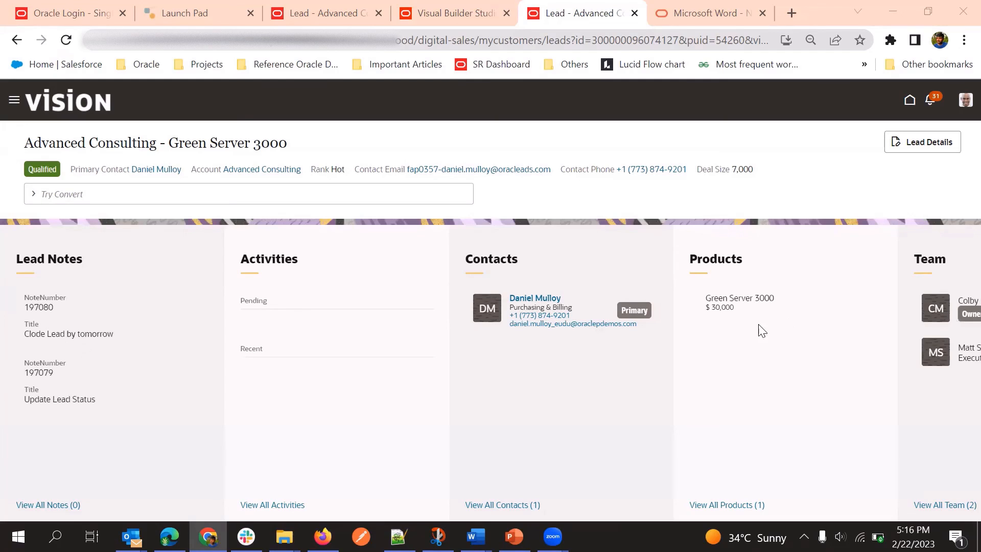
{"action": "scroll", "coordinate": [657, 328], "scroll_direction": "right", "scroll_amount": 5}
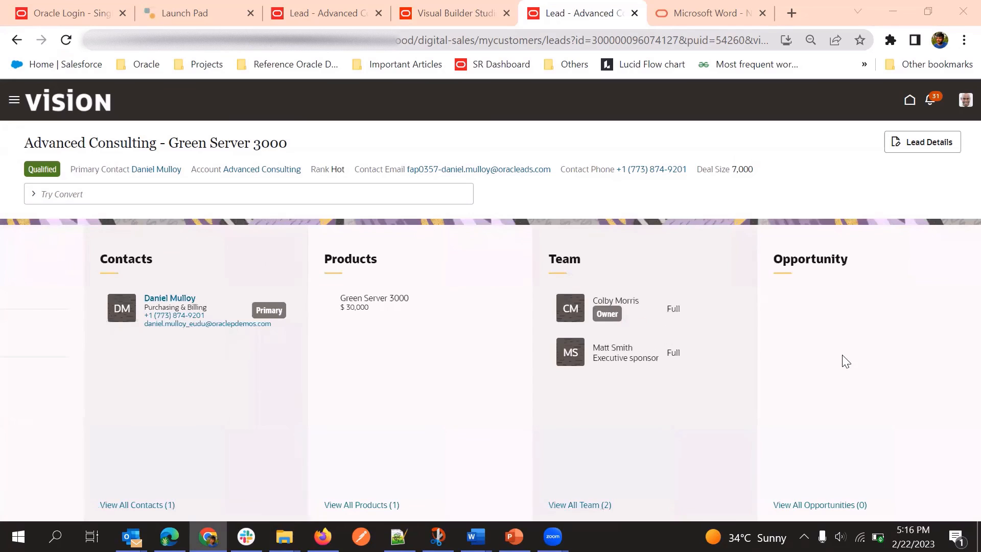